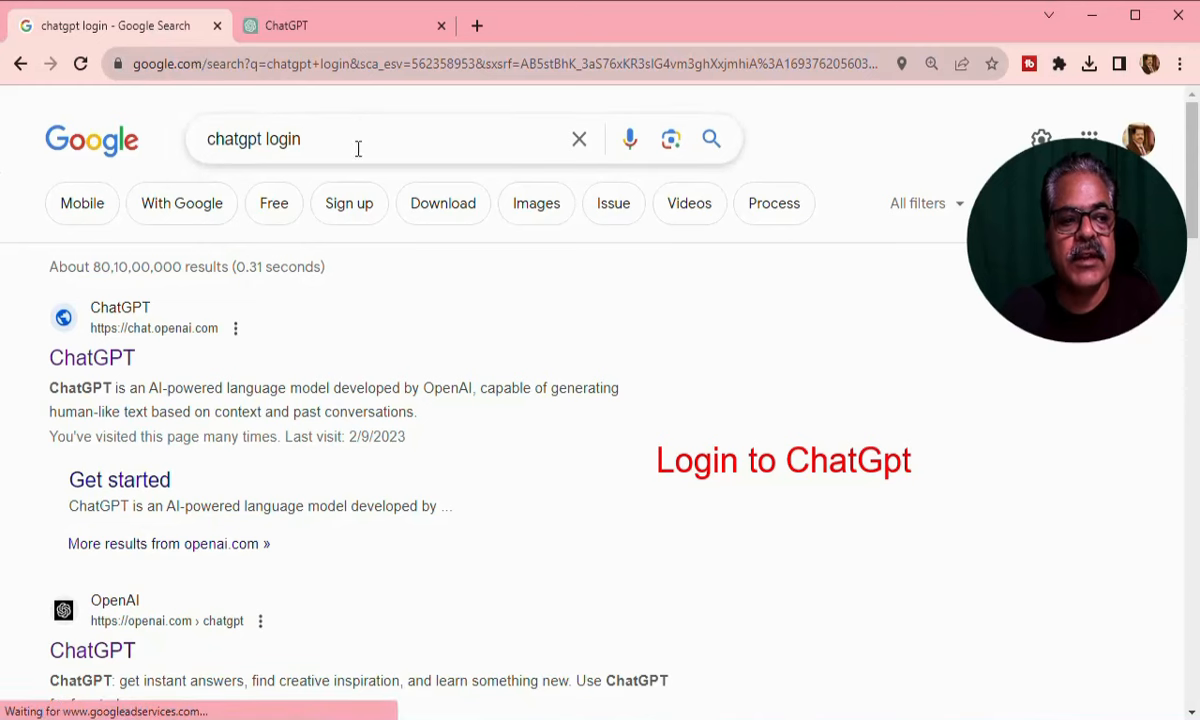
# Search Google for "chatgpt login" and open the openai.com ChatGPT result
pyautogui.click(340, 142)
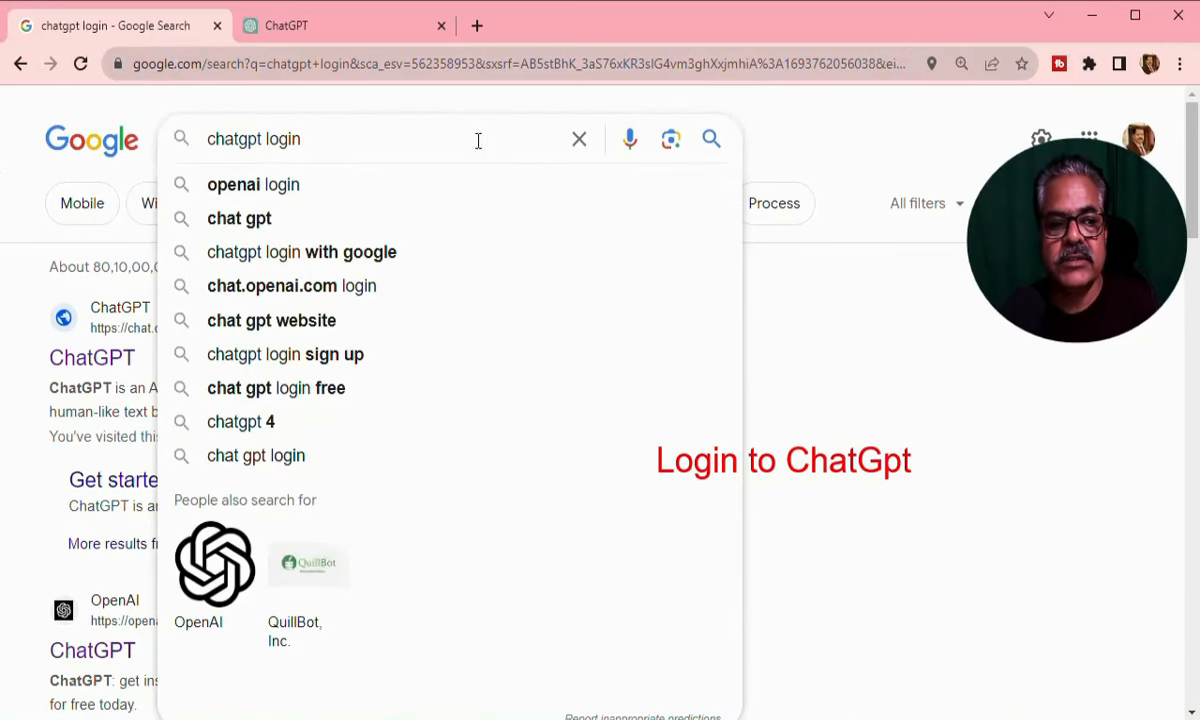
pyautogui.press('Return')
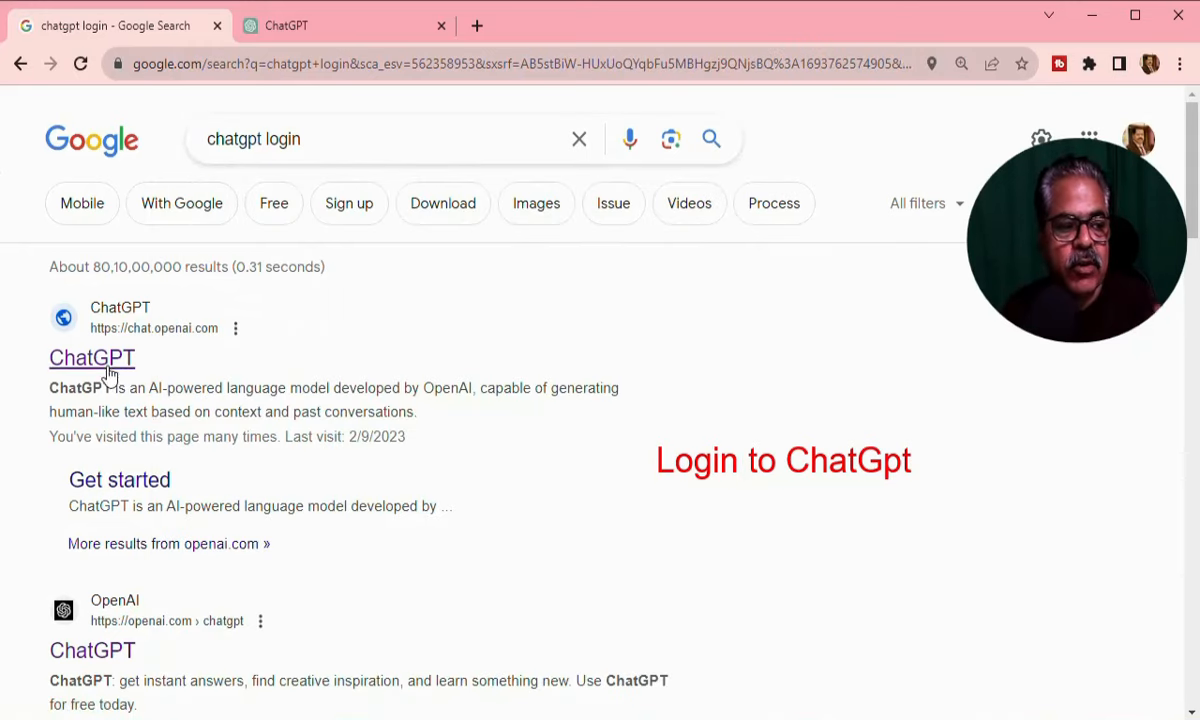
pyautogui.scroll(-3, 321, 519)
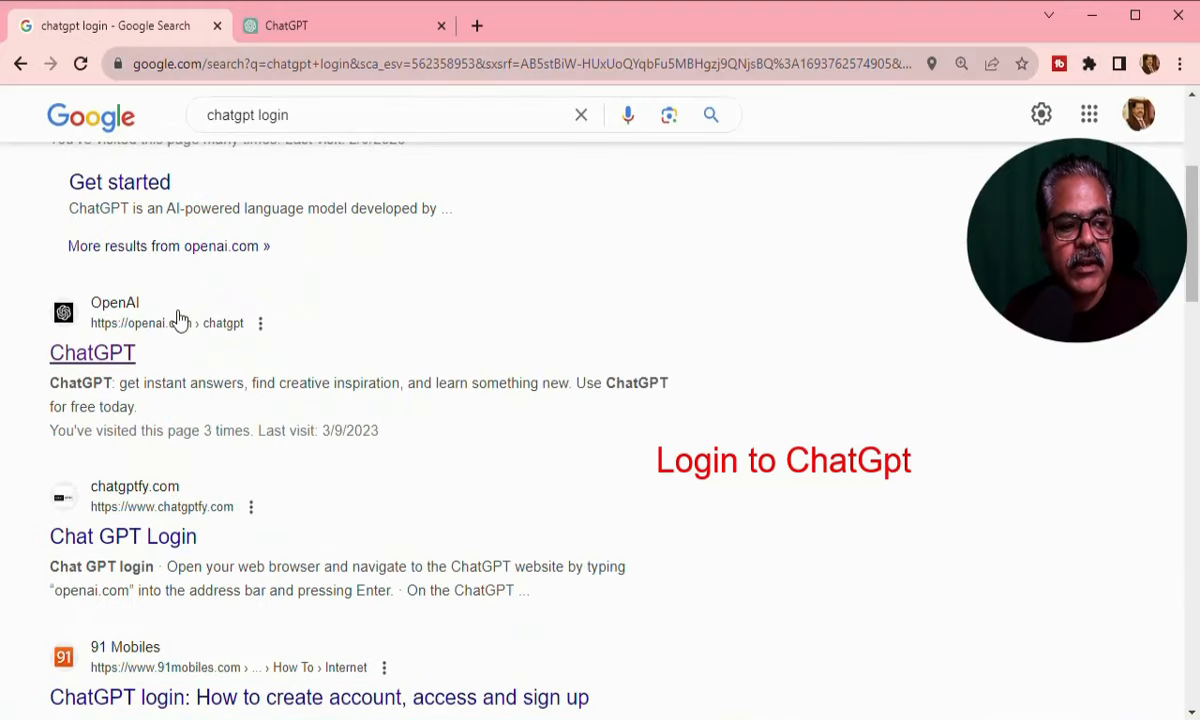
pyautogui.click(110, 362)
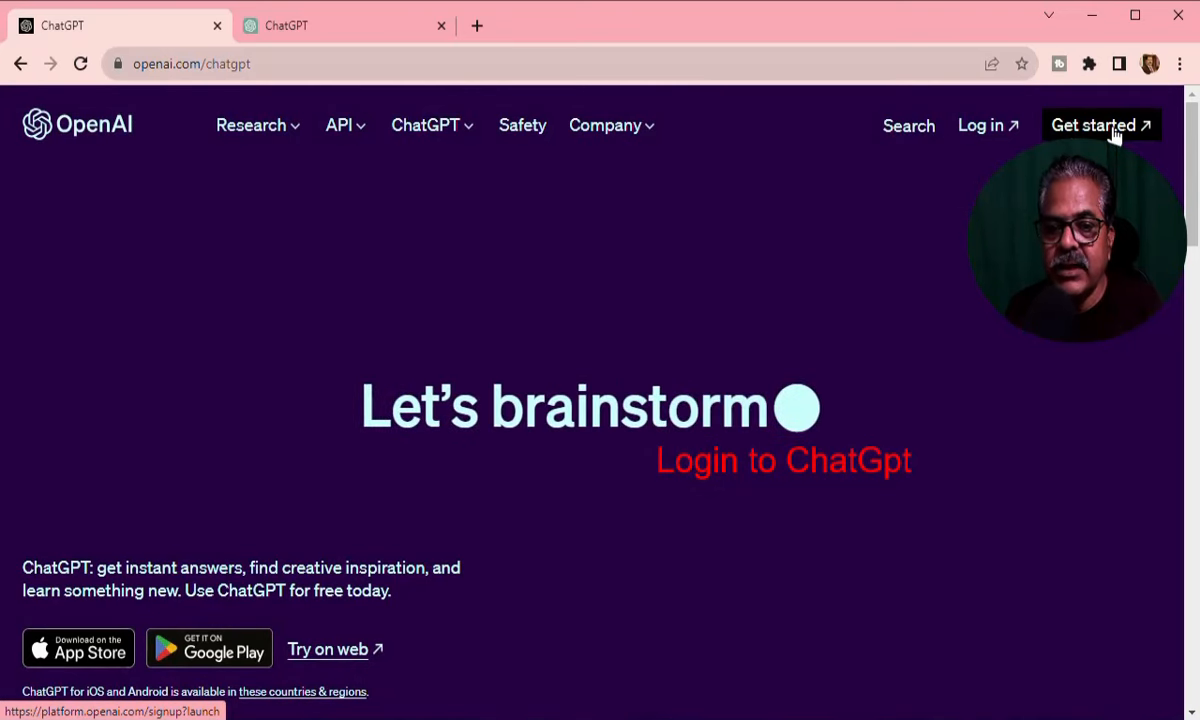
# Get started with an OpenAI account and open ChatGPT from the choice of OpenAI apps
pyautogui.click(1115, 135)
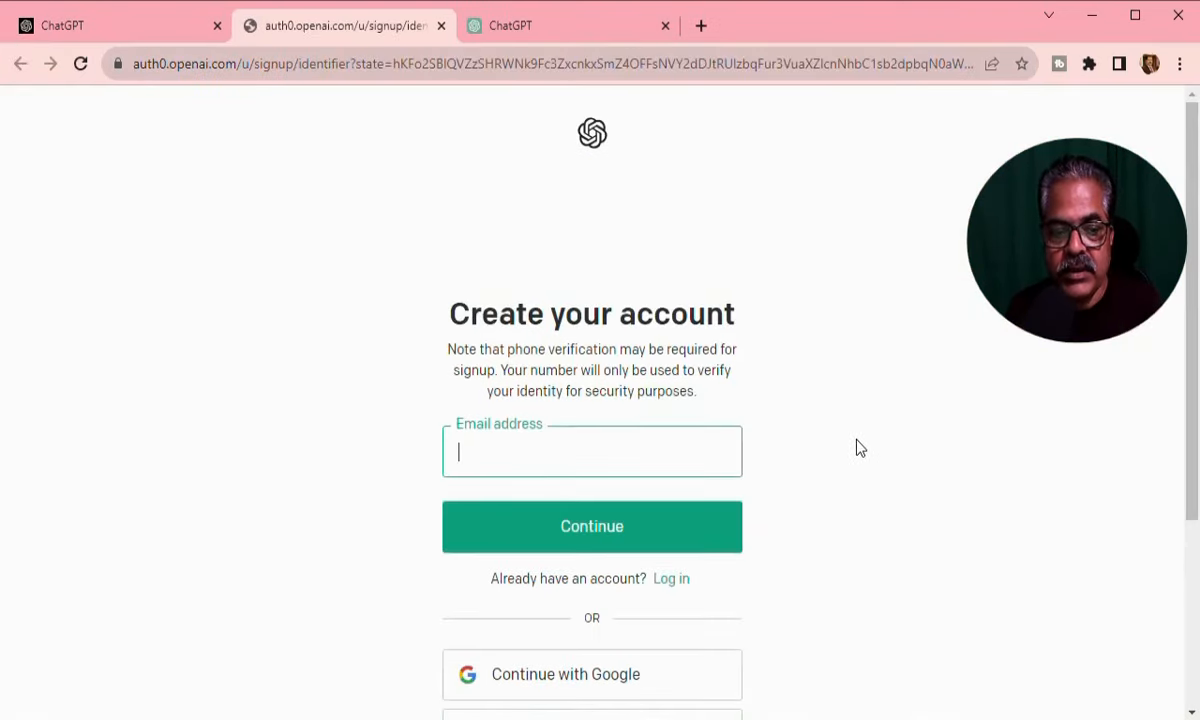
pyautogui.scroll(-1, 858, 447)
pyautogui.scroll(-1, 858, 447)
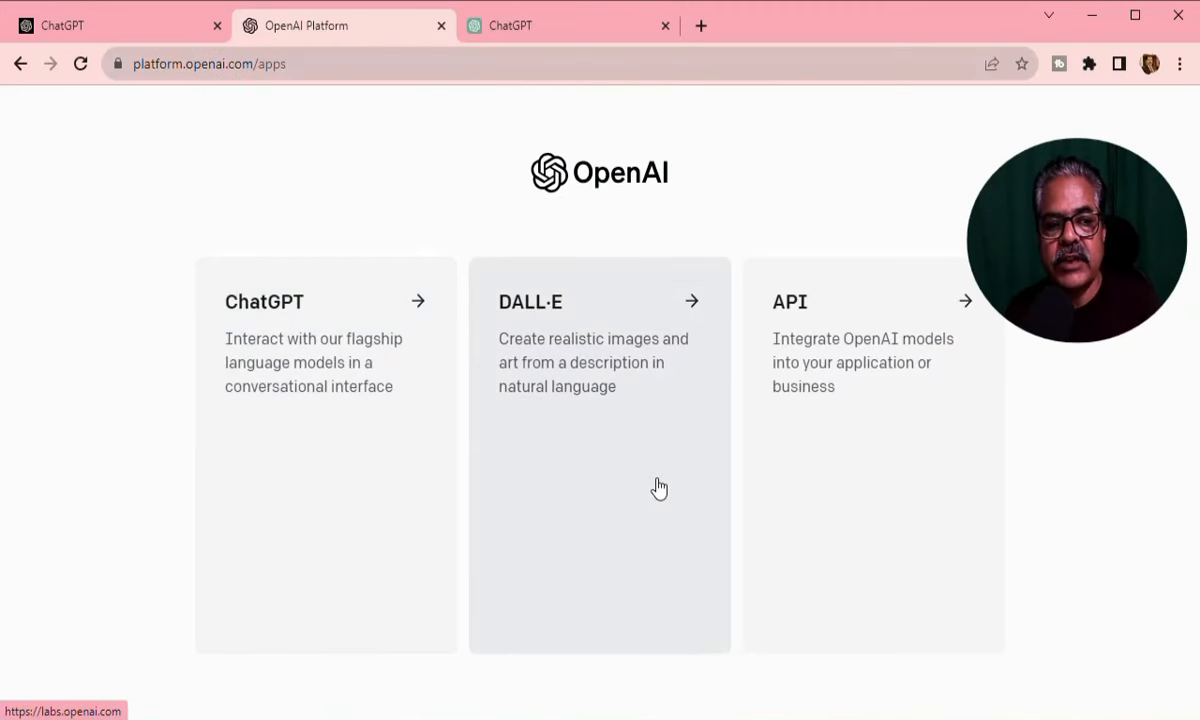
pyautogui.click(327, 375)
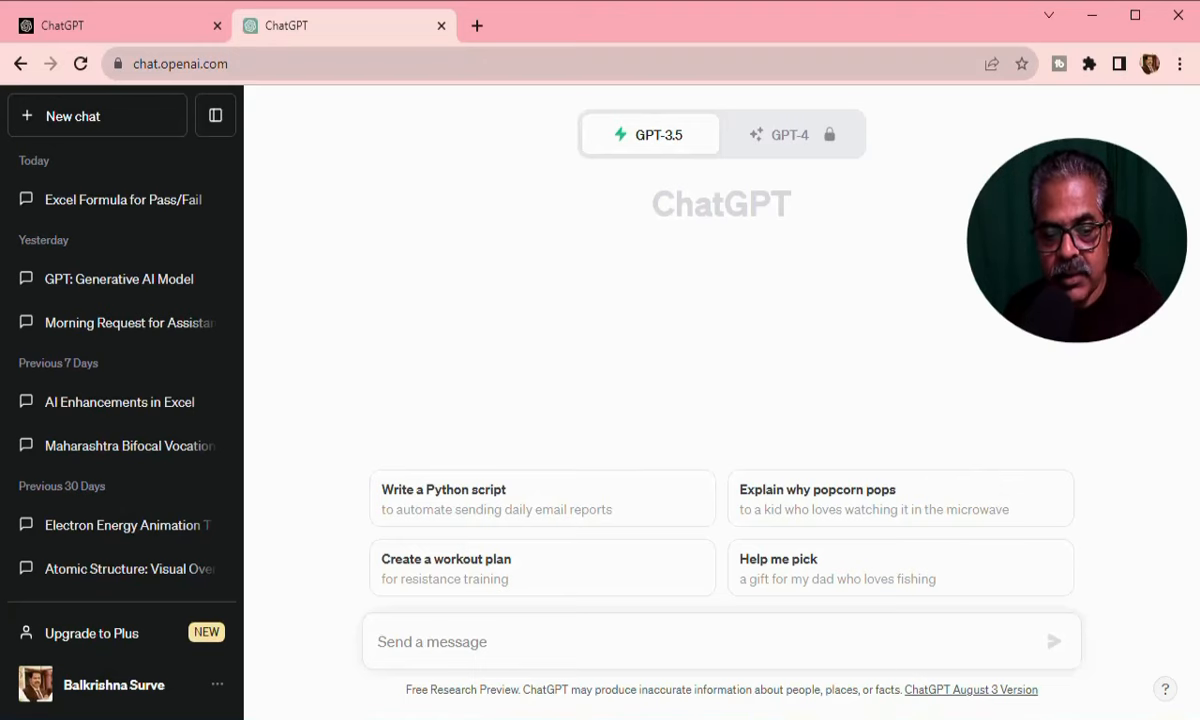
# Switch to the MARKLIST workbook in Excel and enter the headings Name, Physics and Chemistry in G3:I3
pyautogui.click(707, 718)
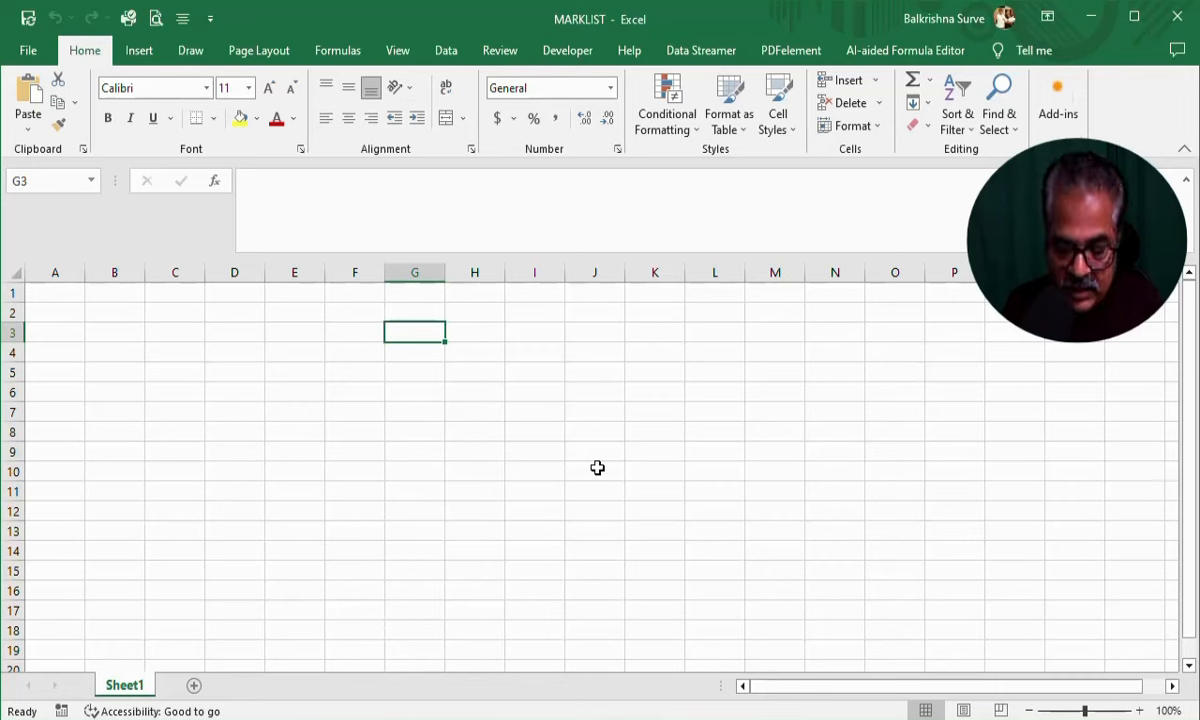
pyautogui.write('Name')
pyautogui.press('Return')
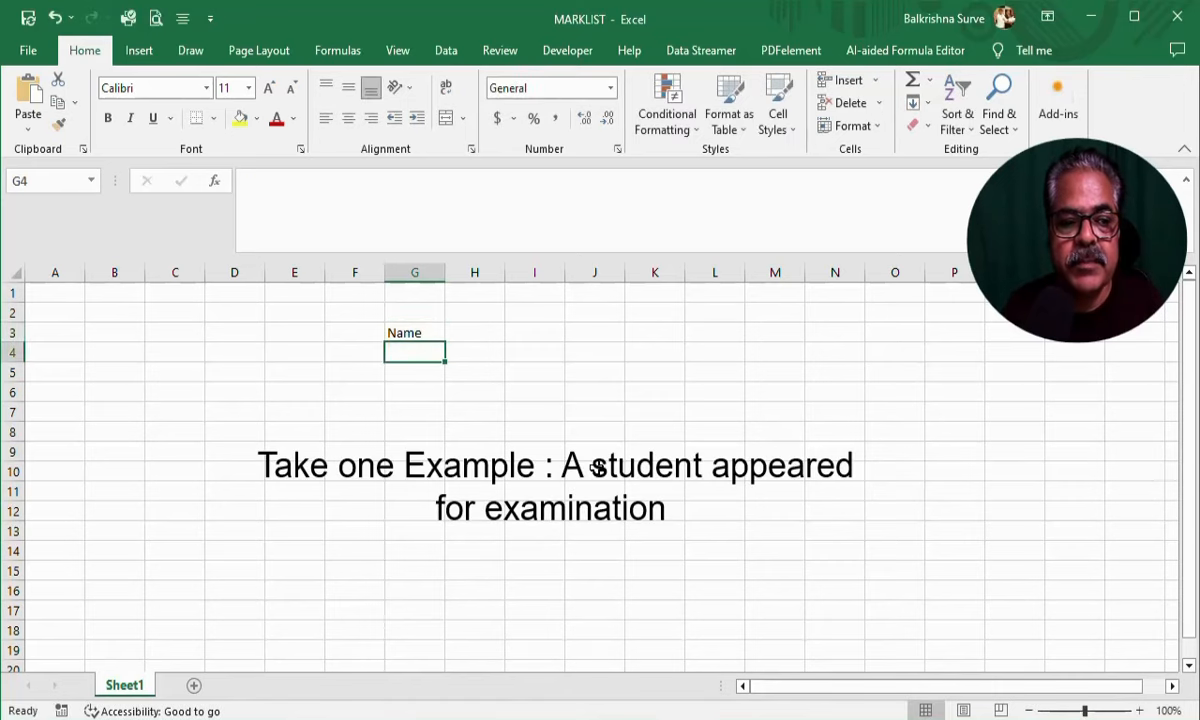
pyautogui.press('Up')
pyautogui.press('Right')
pyautogui.write('Physics')
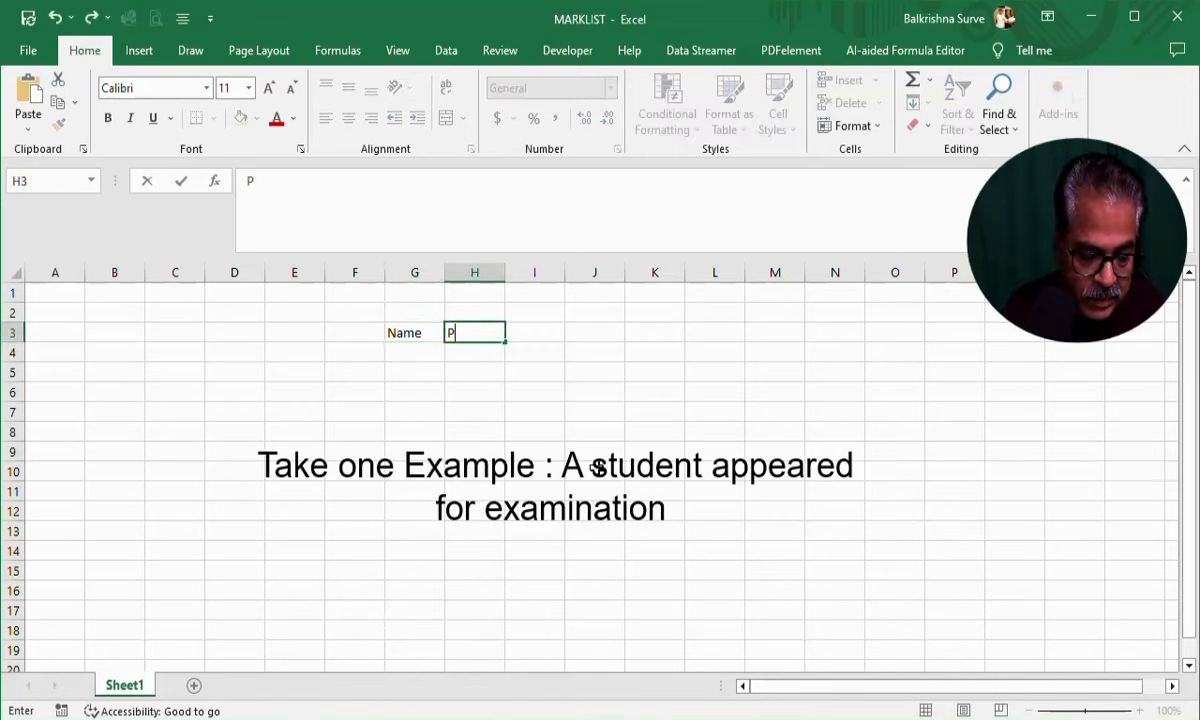
pyautogui.press('Tab')
pyautogui.write('Chemistry')
pyautogui.press('Return')
pyautogui.press('Up')
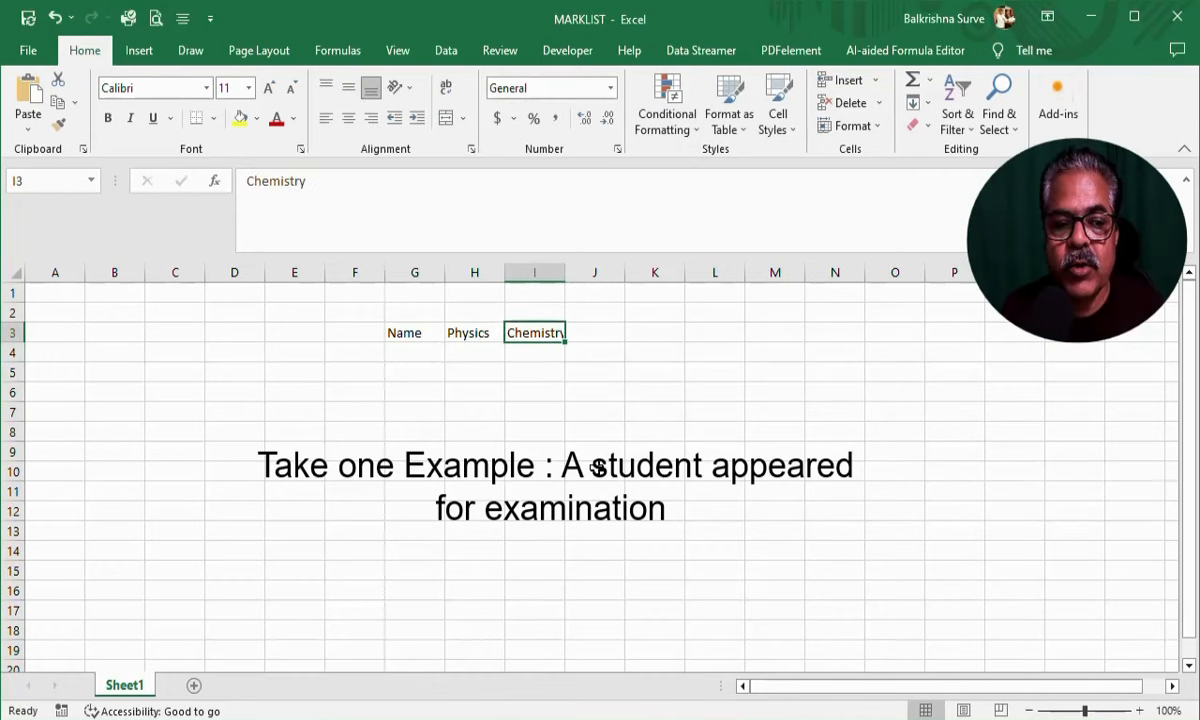
# Enter the headings Maths, Total and Result in J3:L3
pyautogui.press('Right')
pyautogui.write('Maths')
pyautogui.press('Tab')
pyautogui.write('Tota')
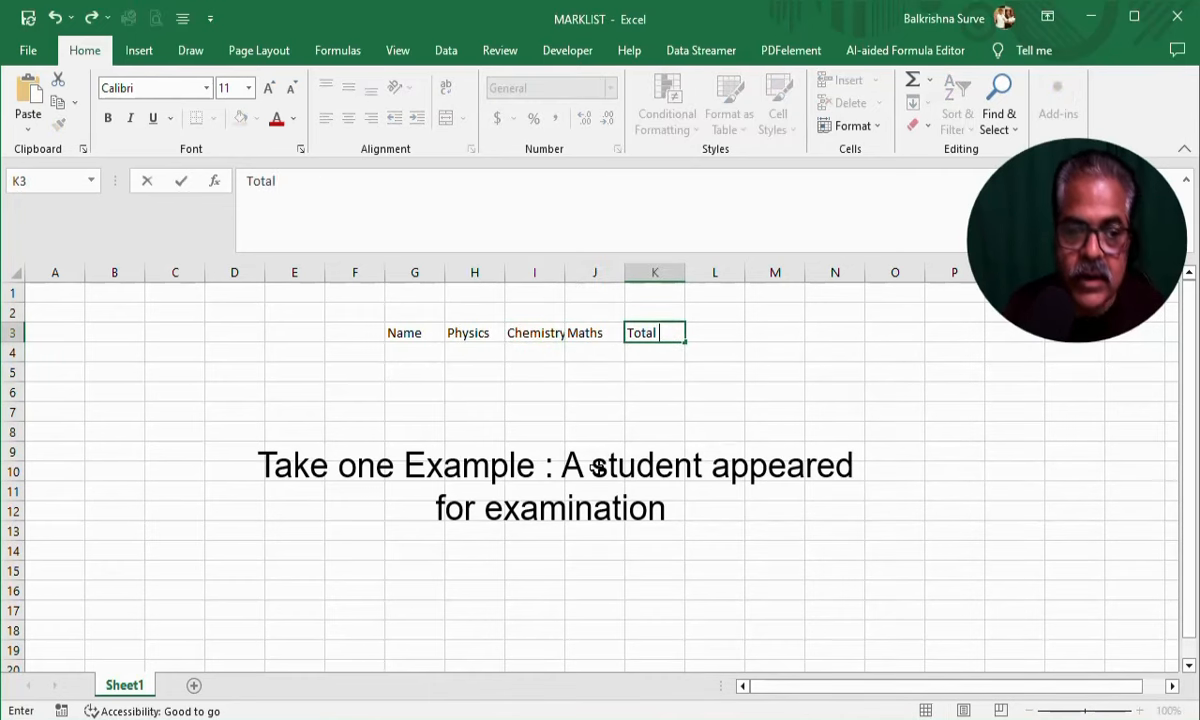
pyautogui.write('l')
pyautogui.press('Return')
pyautogui.press('Up')
pyautogui.press('Right')
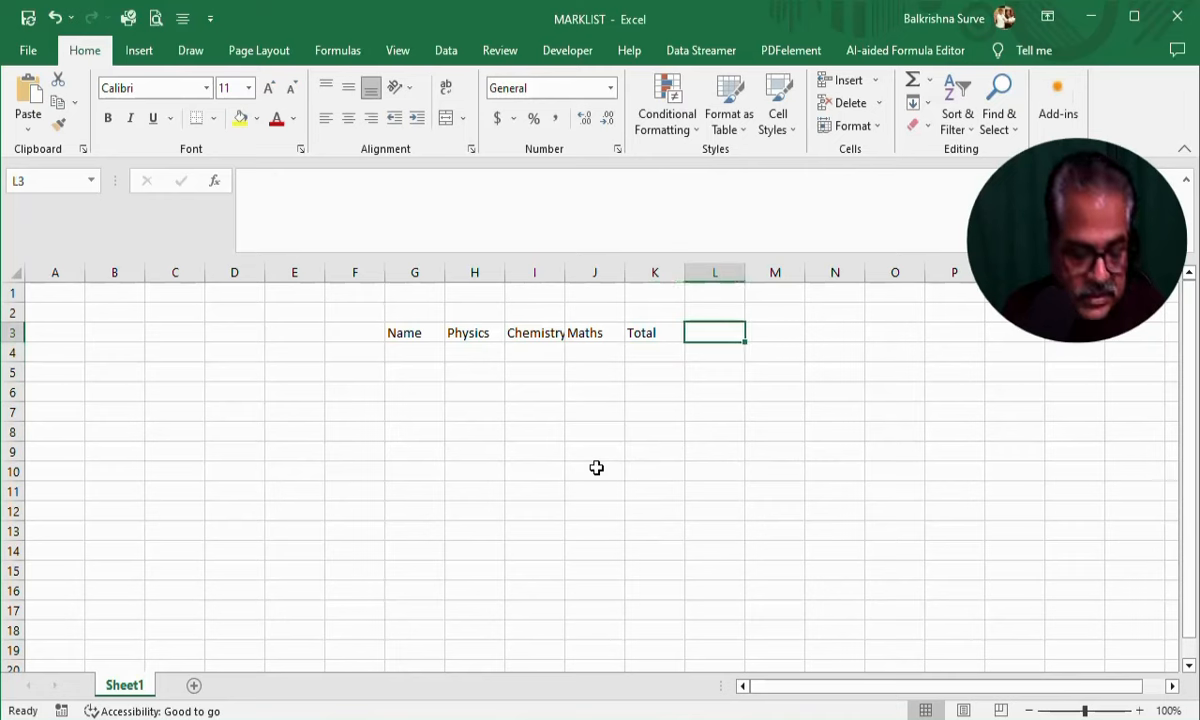
pyautogui.write('Resul')
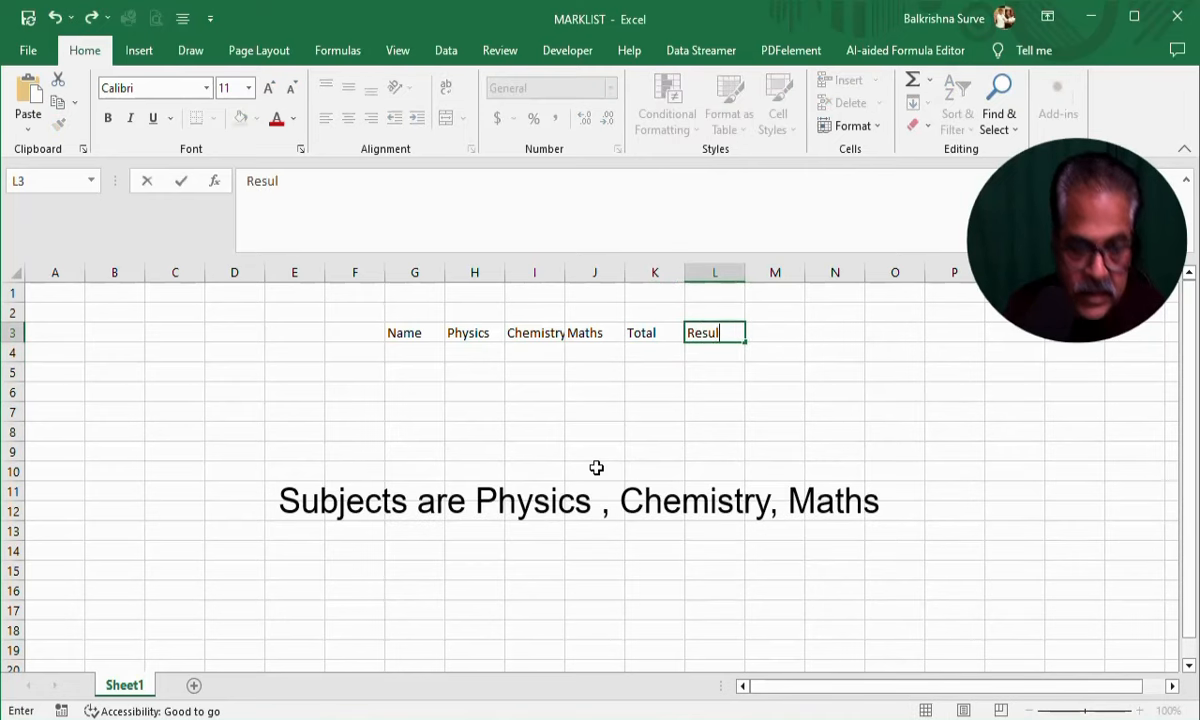
pyautogui.press('Return')
# Widen the Name column and adjust the subject columns so their headings fit
pyautogui.press('Left')
pyautogui.press('Left')
pyautogui.press('Left')
pyautogui.press('Left')
pyautogui.press('Left')
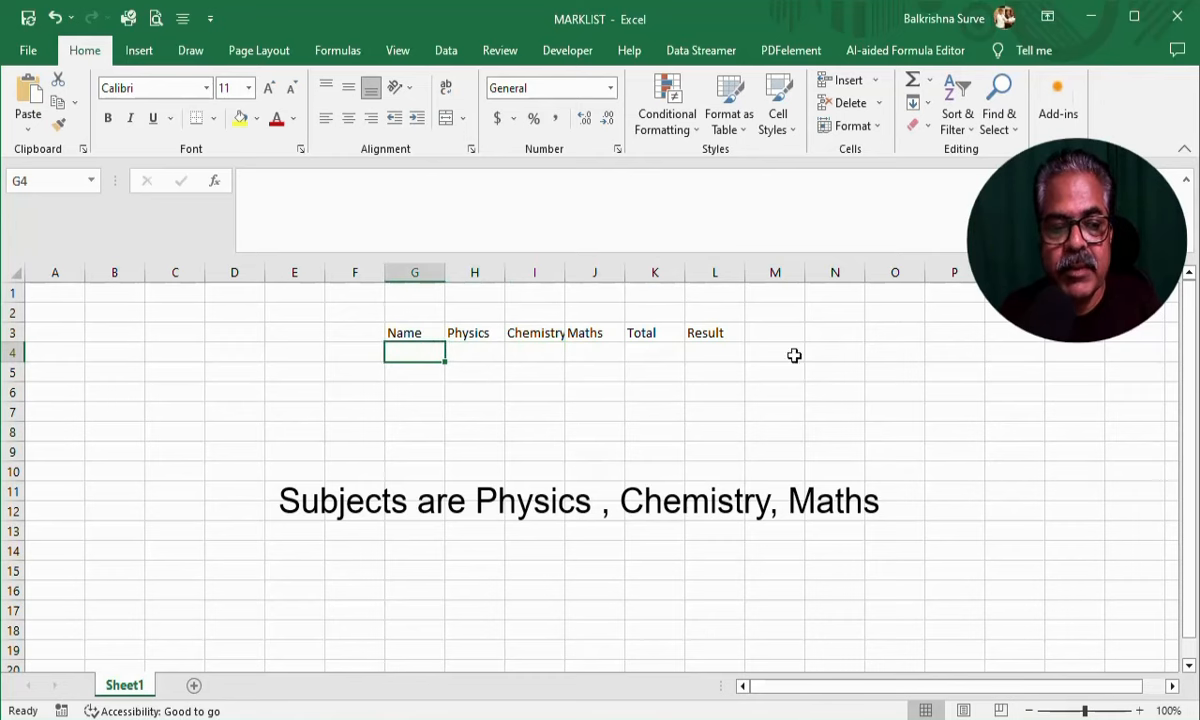
pyautogui.moveTo(445, 273); pyautogui.dragTo(738, 276)
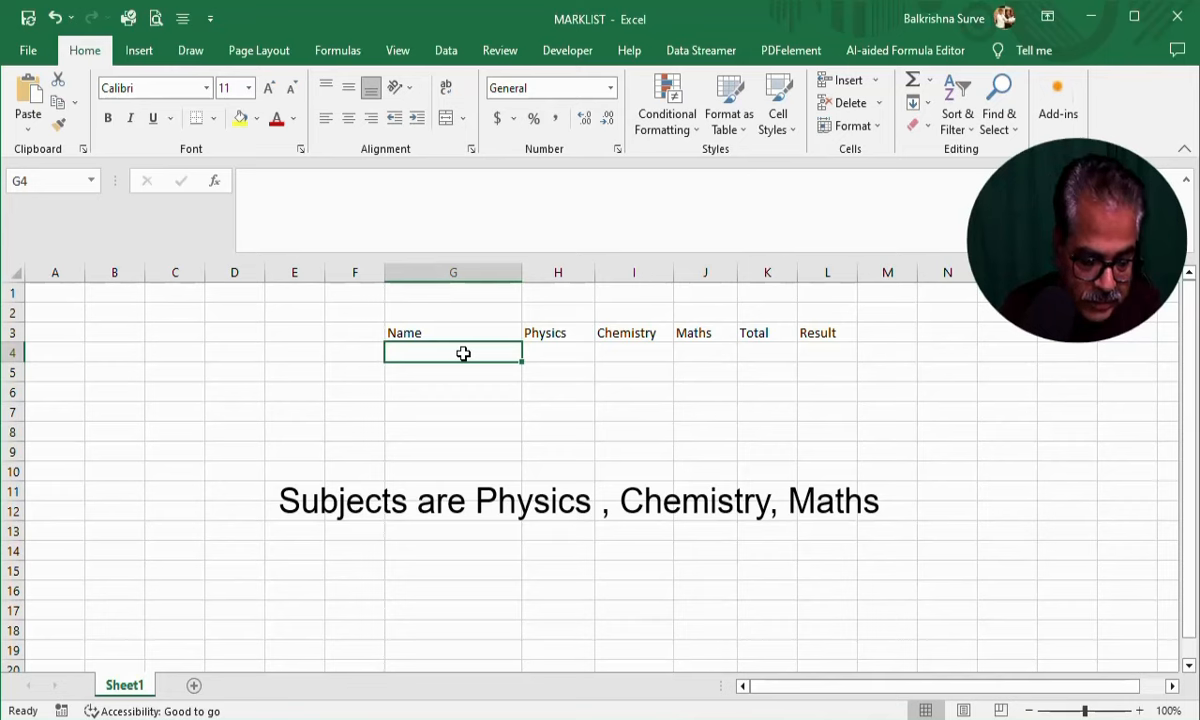
# Fill row 4 with the student's first name and the marks 30 for Physics, 45 for Chemistry and 65 for Maths
pyautogui.write('Ashok')
pyautogui.press('Tab')
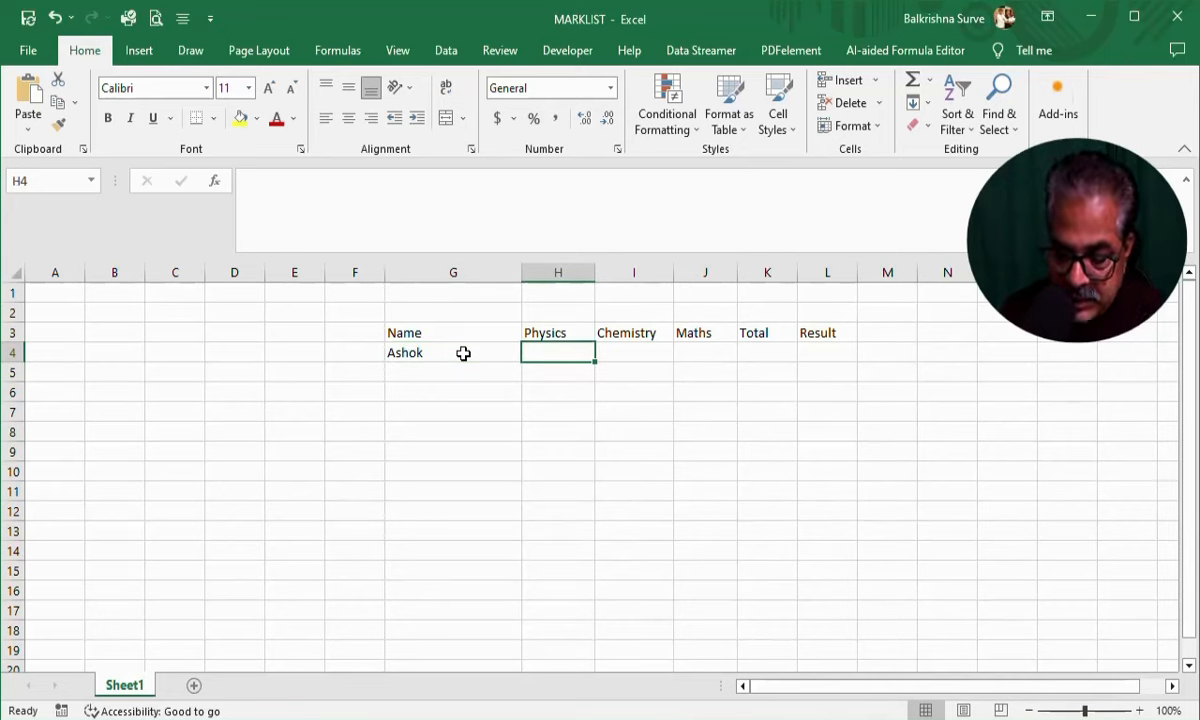
pyautogui.write('30')
pyautogui.press('Return')
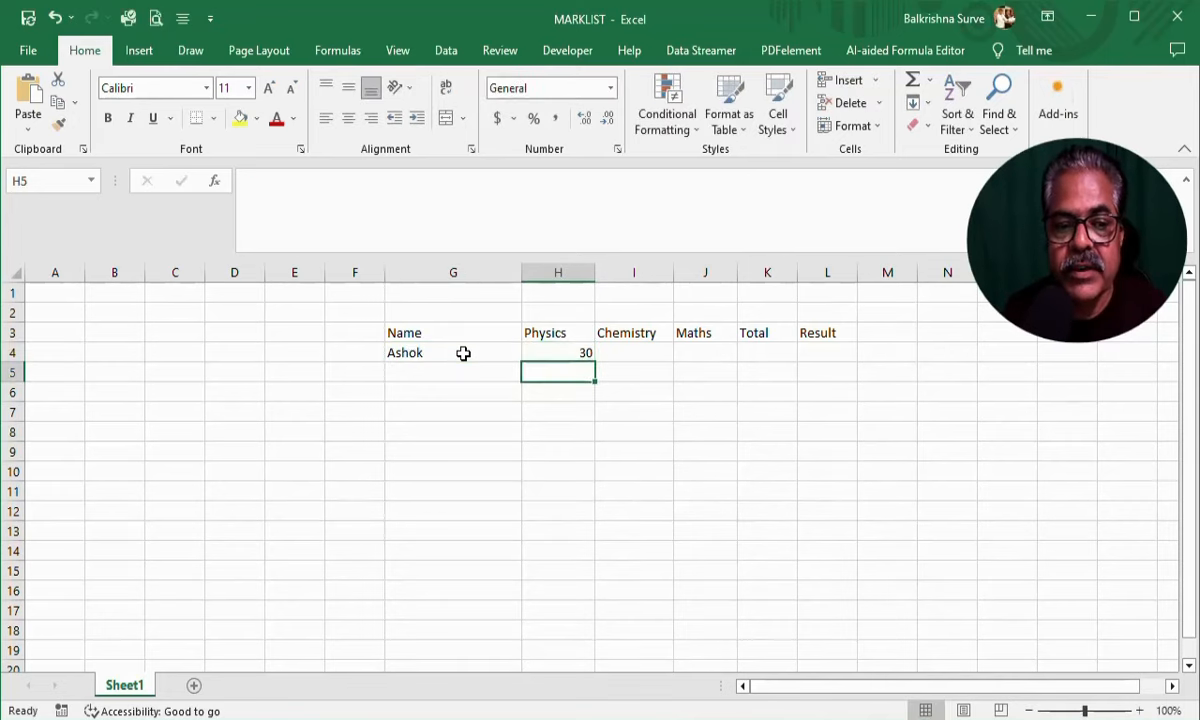
pyautogui.press('Up')
pyautogui.press('Right')
pyautogui.write('4')
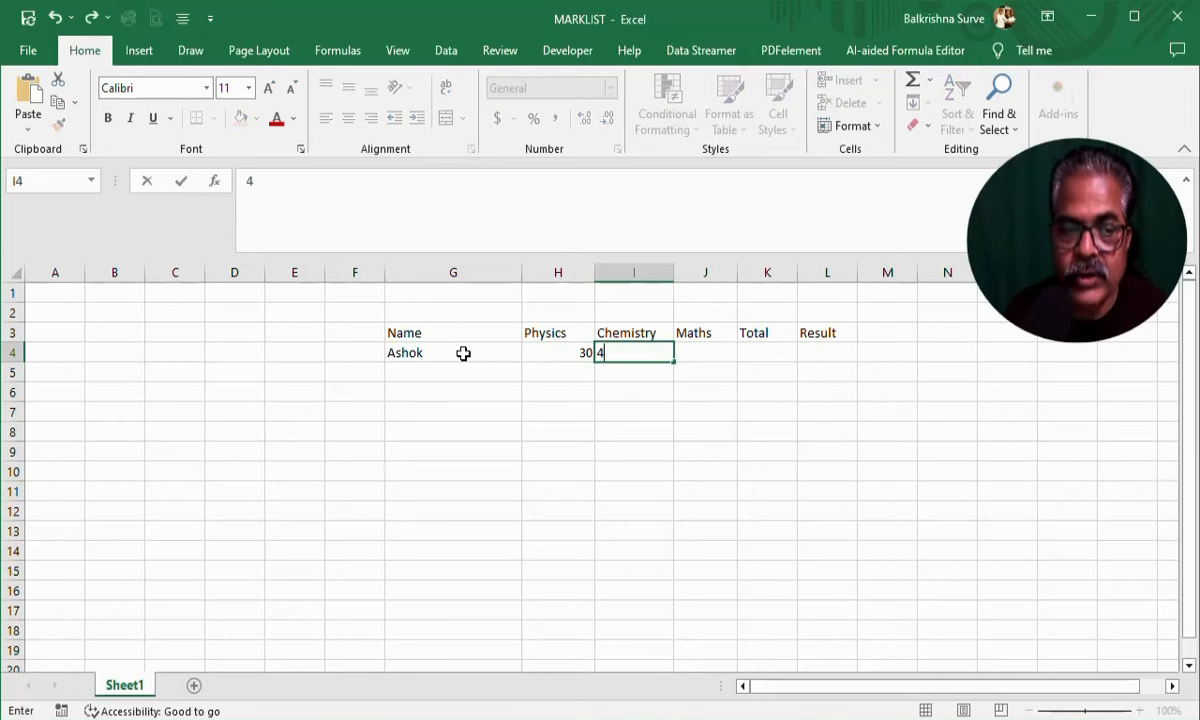
pyautogui.press('Return')
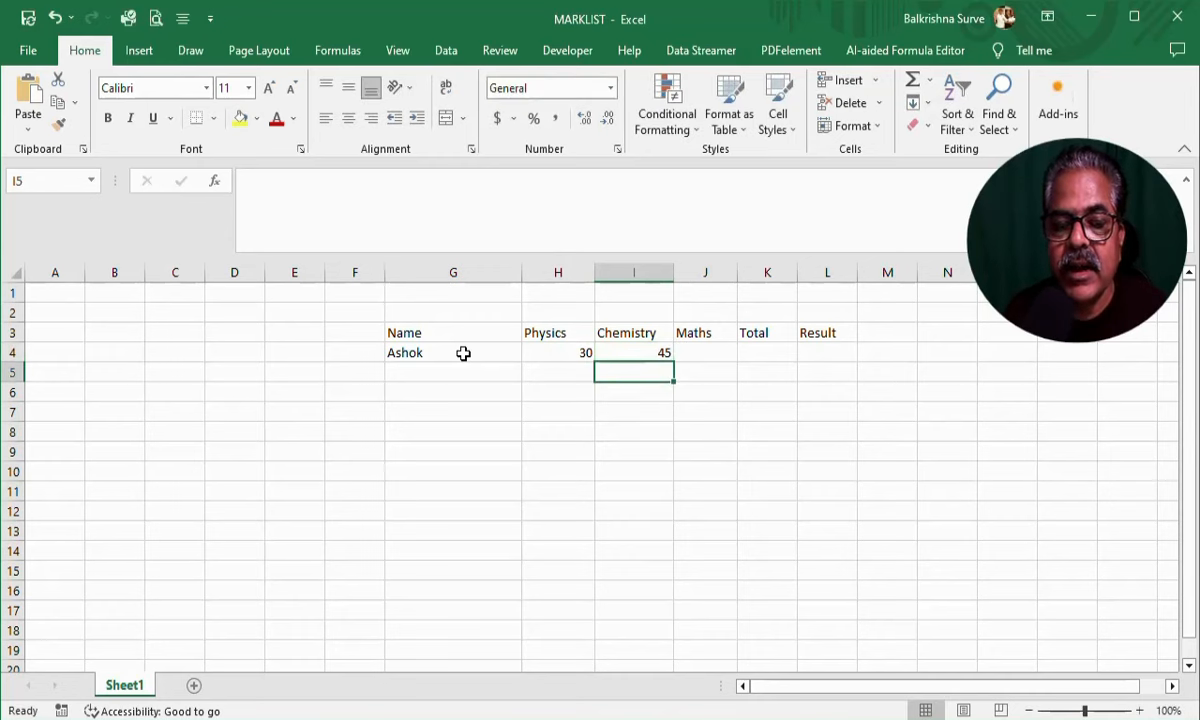
pyautogui.press('Up')
pyautogui.press('Right')
pyautogui.write('65')
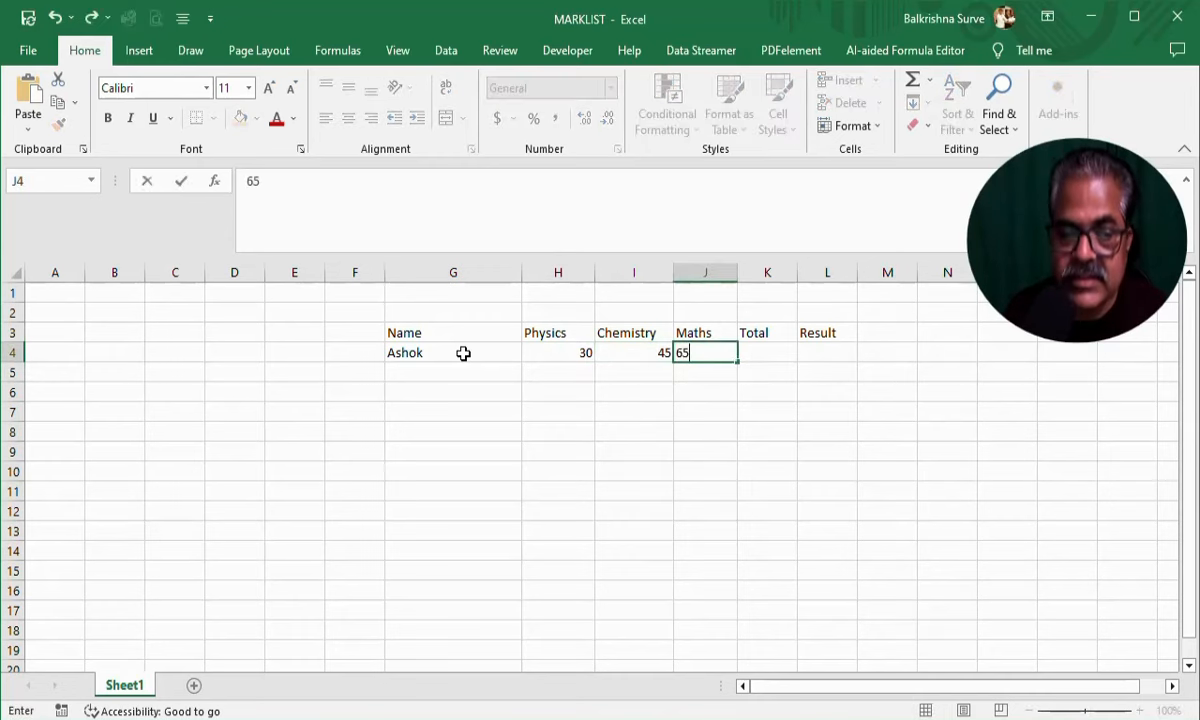
pyautogui.press('Return')
# Total the student's Physics, Chemistry and Maths marks in K4 with AutoSum
pyautogui.press('Up')
pyautogui.press('Left')
pyautogui.press('Left')
pyautogui.press('Left')
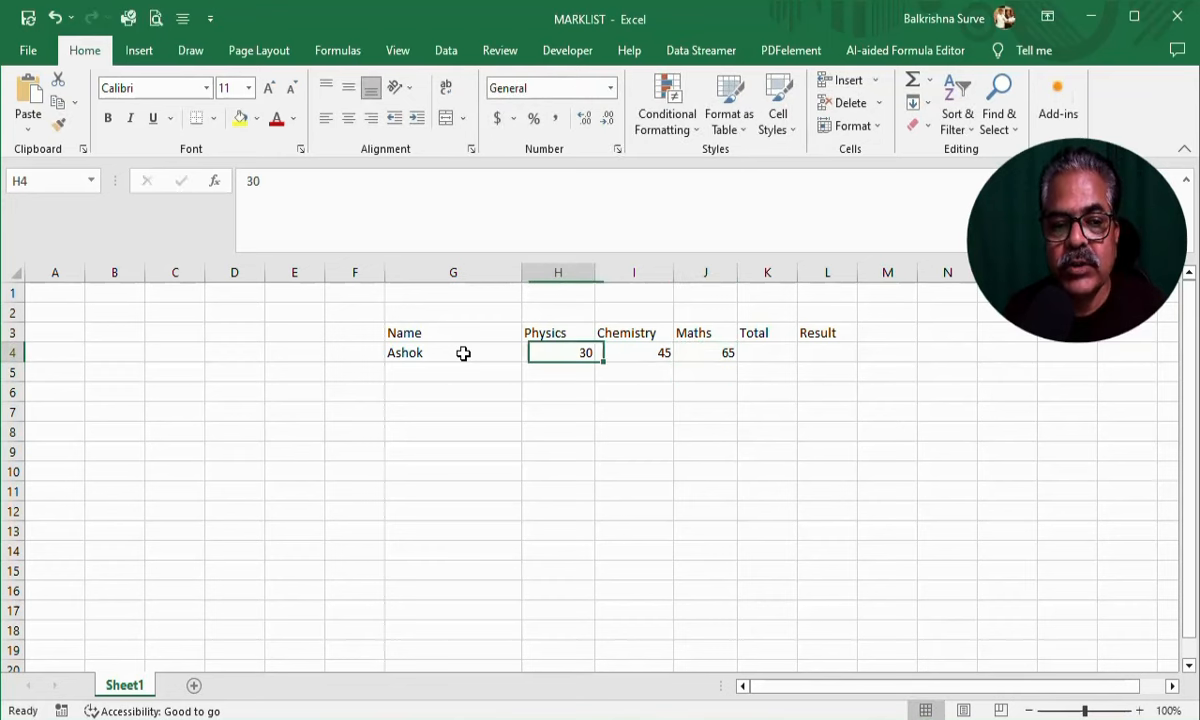
pyautogui.press('Right')
pyautogui.hotkey('shift', 'Right')
pyautogui.hotkey('shift', 'Right')
pyautogui.hotkey('shift', 'Right')
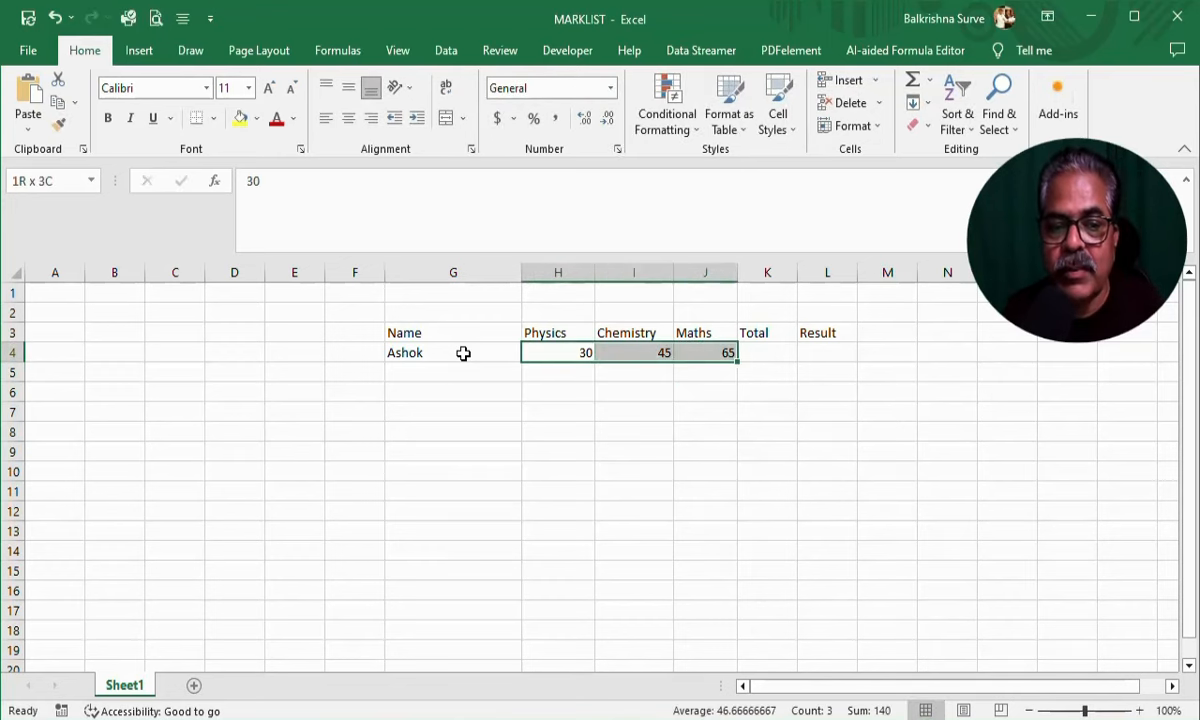
pyautogui.hotkey('alt', '=')
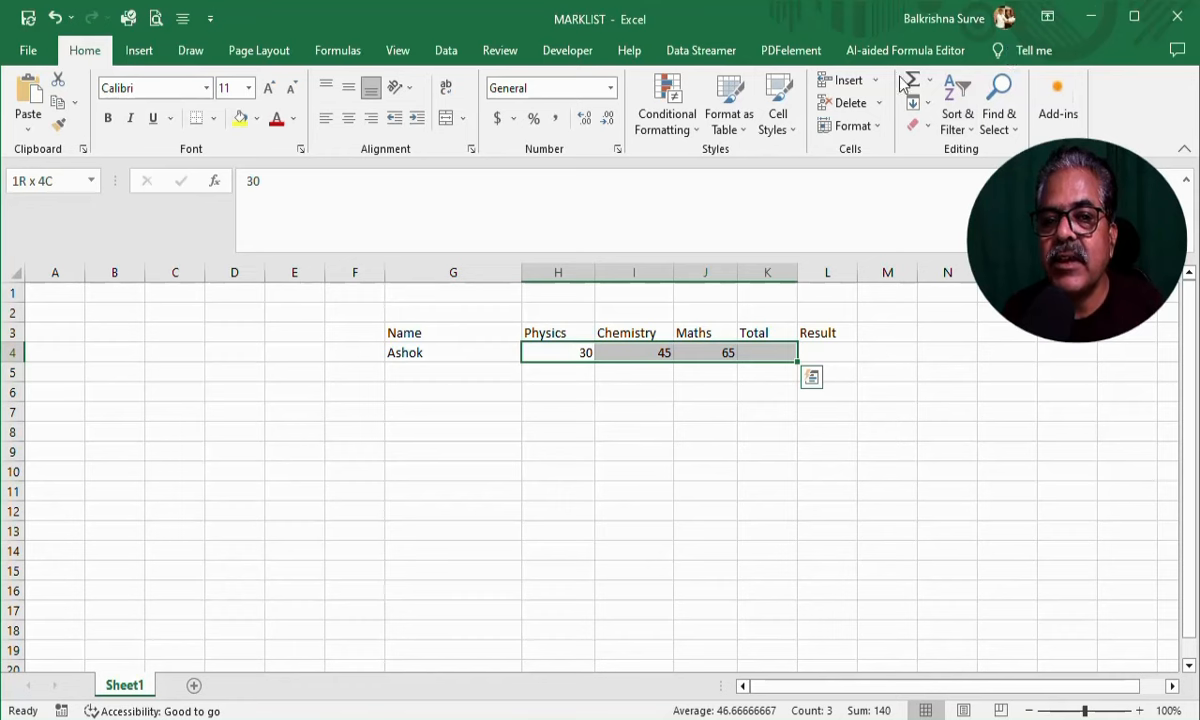
pyautogui.click(758, 405)
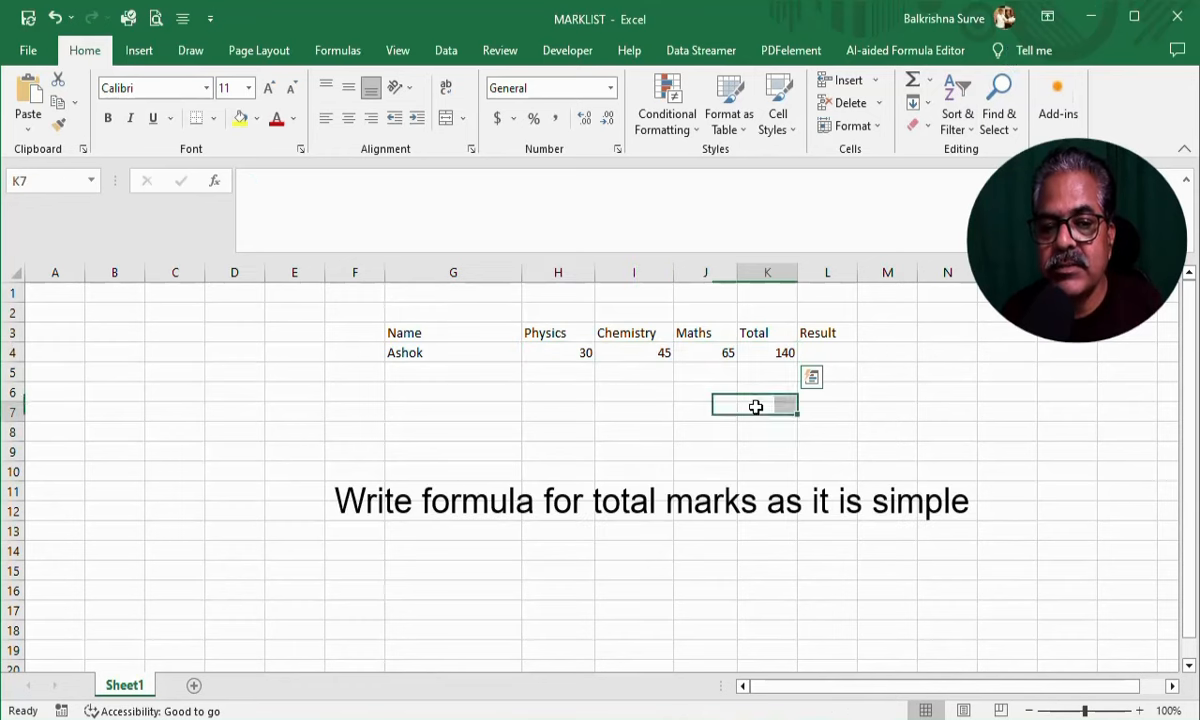
# Try a Physics mark of 50 in H4 and set it back to 30
pyautogui.click(836, 358)
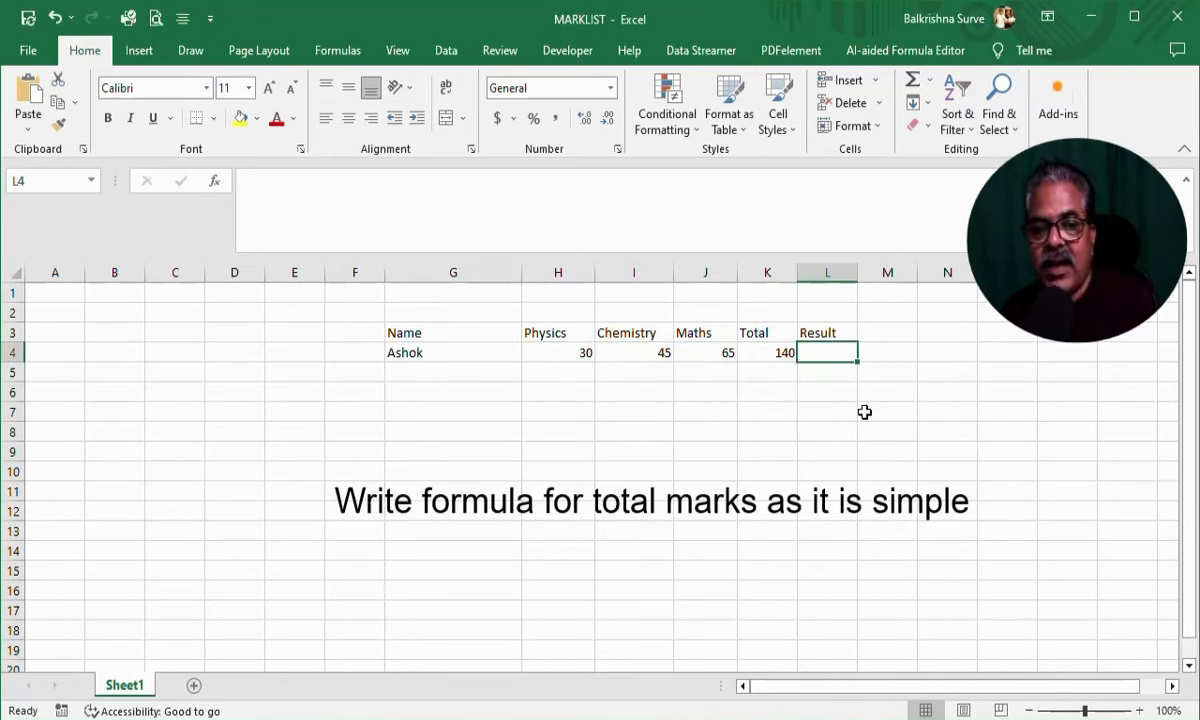
pyautogui.click(566, 353)
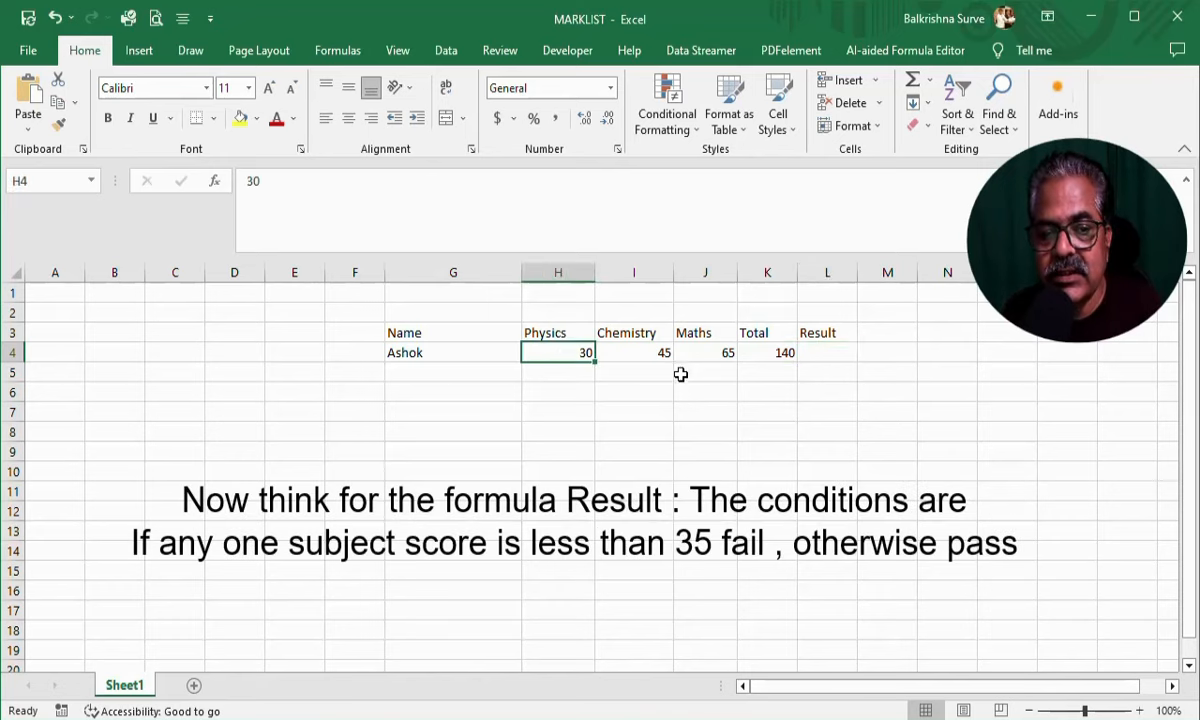
pyautogui.click(834, 354)
pyautogui.click(572, 352)
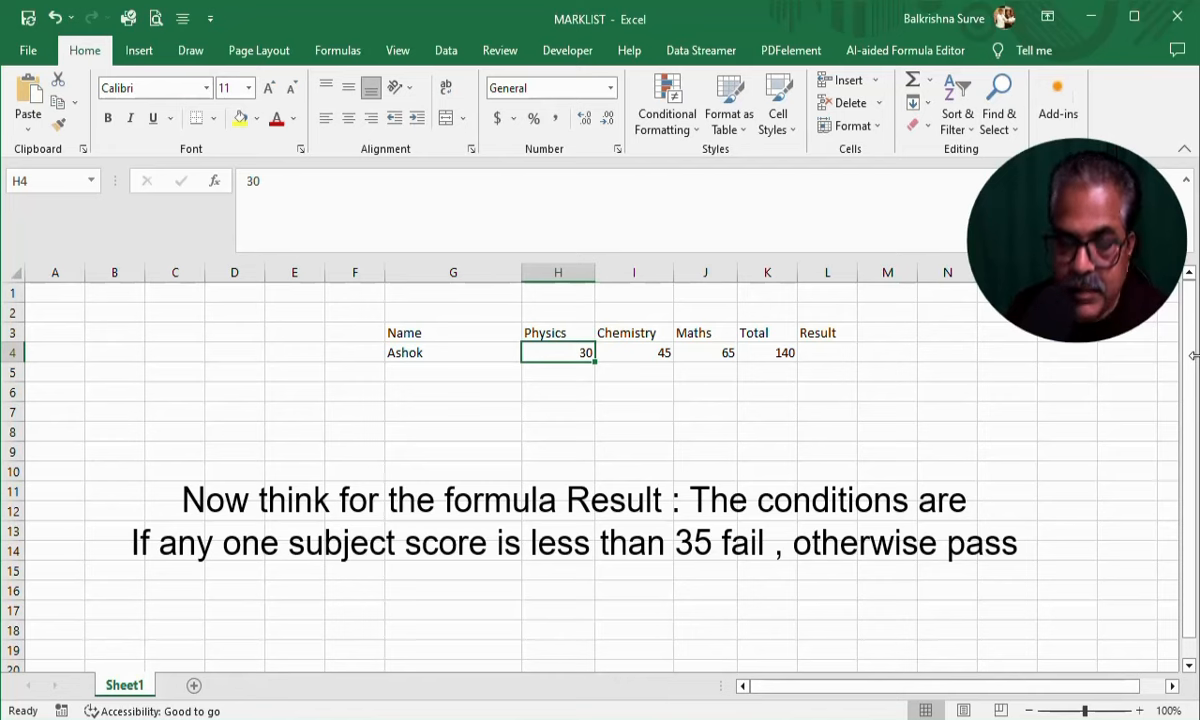
pyautogui.write('50')
pyautogui.press('Return')
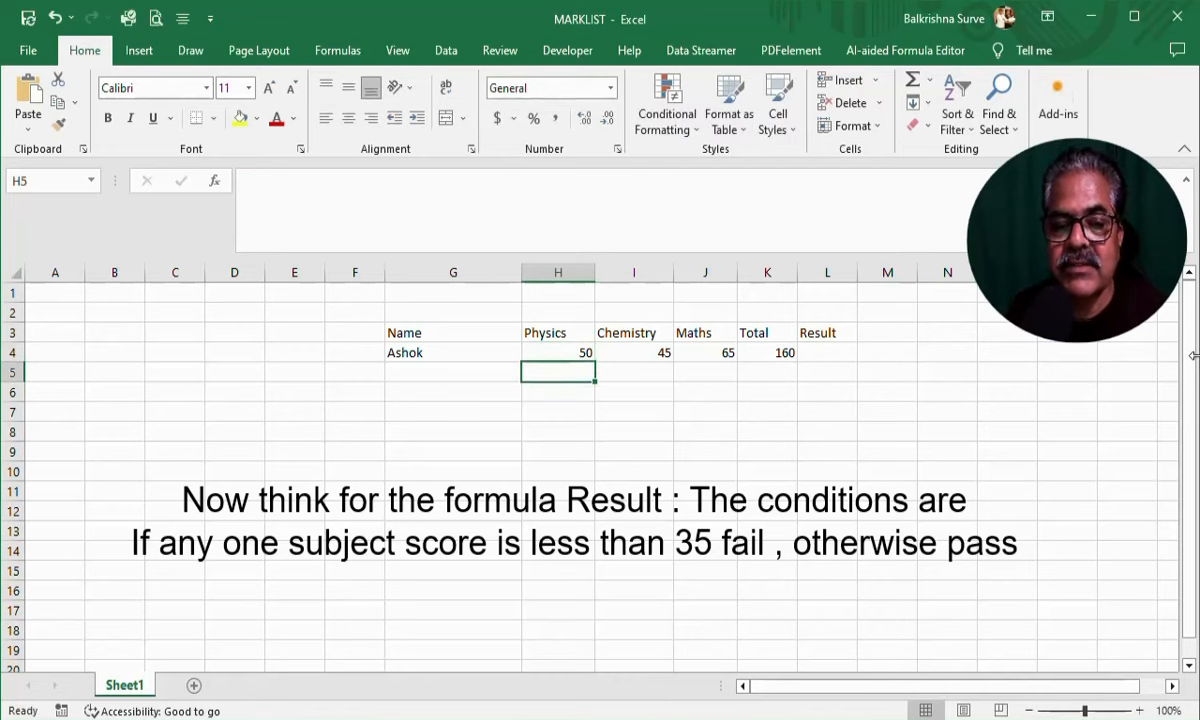
pyautogui.press('Up')
pyautogui.write('30')
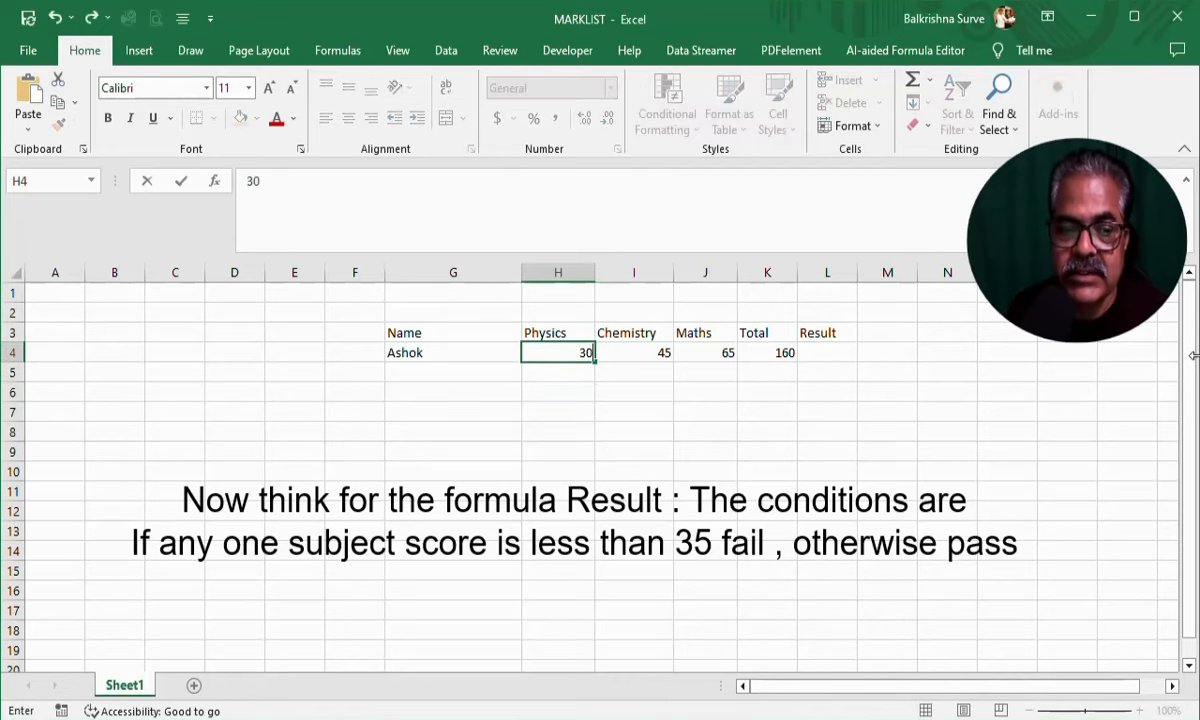
pyautogui.press('Return')
# Examine the cells holding the Physics, Chemistry and Maths marks that the Result formula must refer to
pyautogui.press('Up')
pyautogui.press('Right')
pyautogui.press('Right')
pyautogui.press('Right')
pyautogui.press('Right')
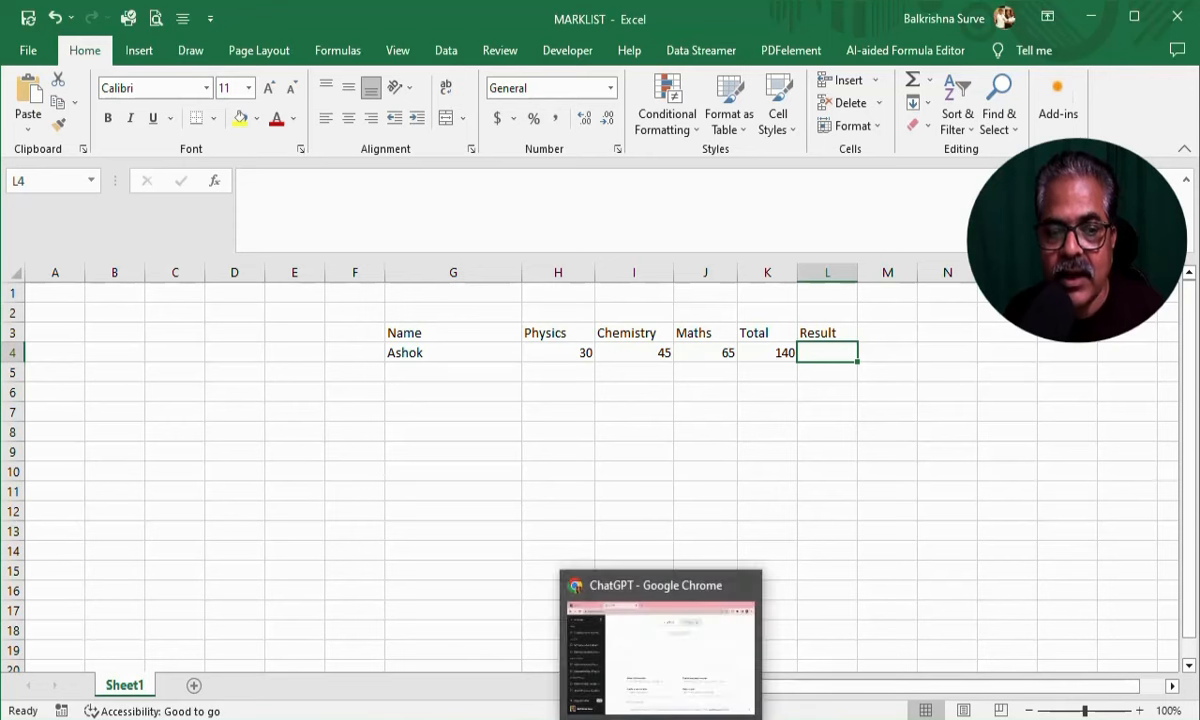
pyautogui.click(561, 395)
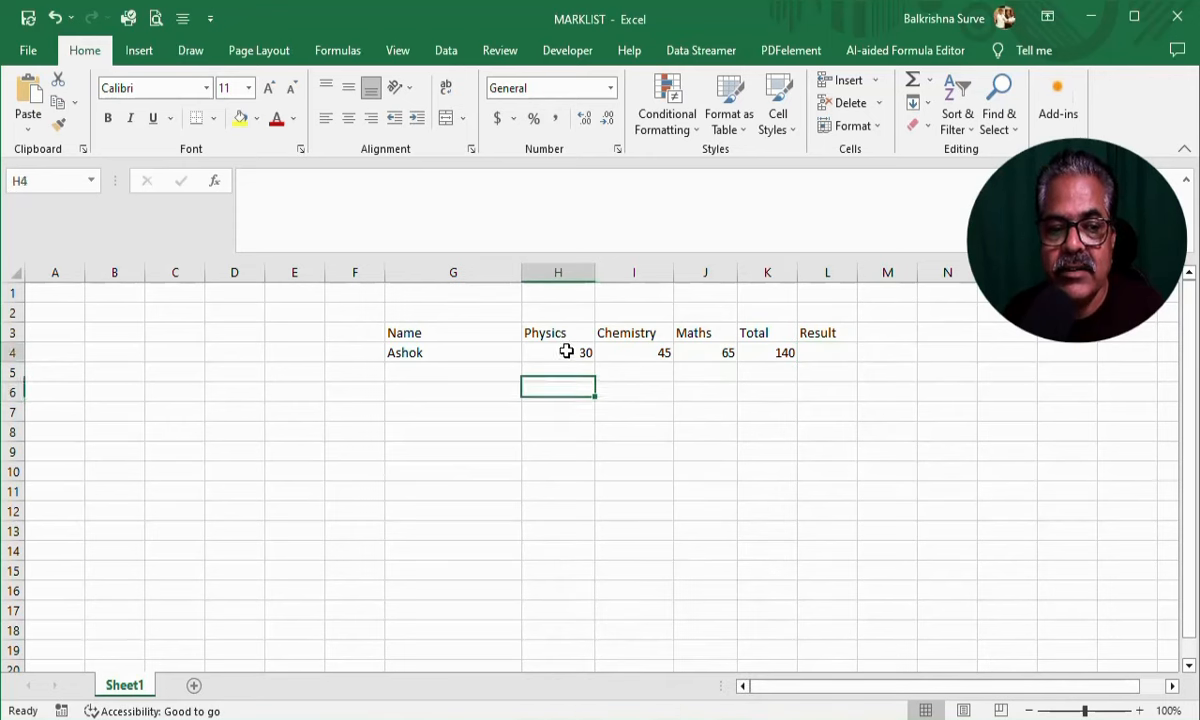
pyautogui.click(566, 352)
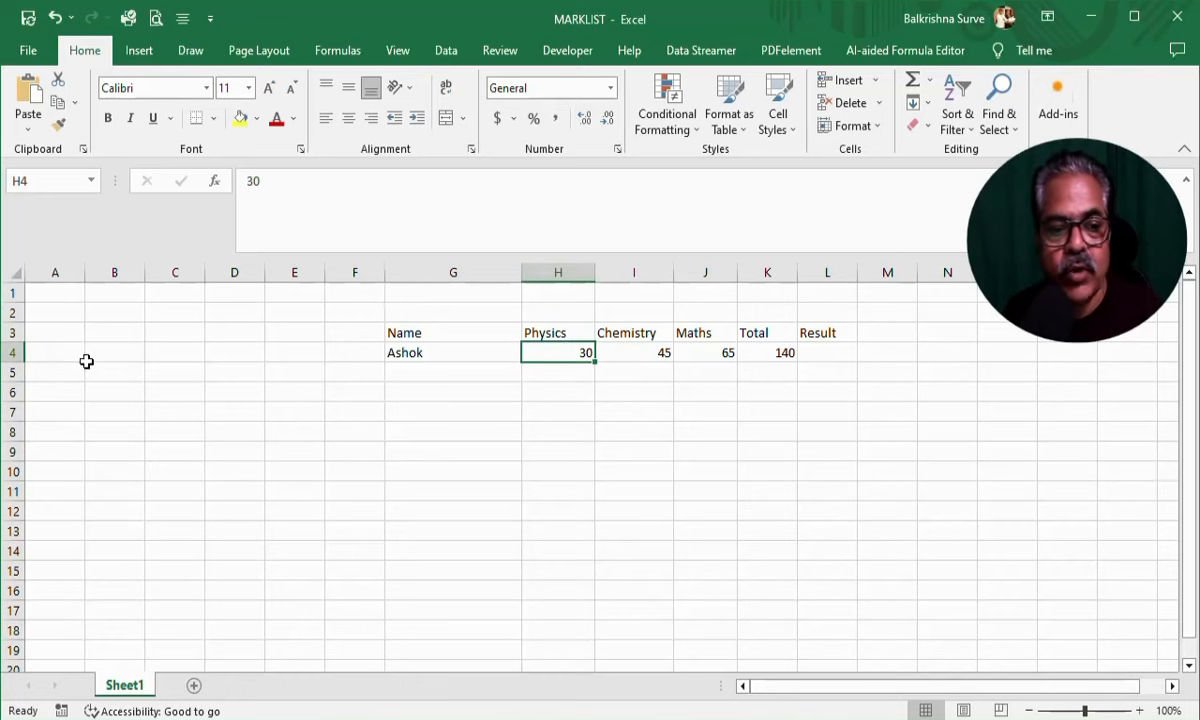
pyautogui.click(628, 350)
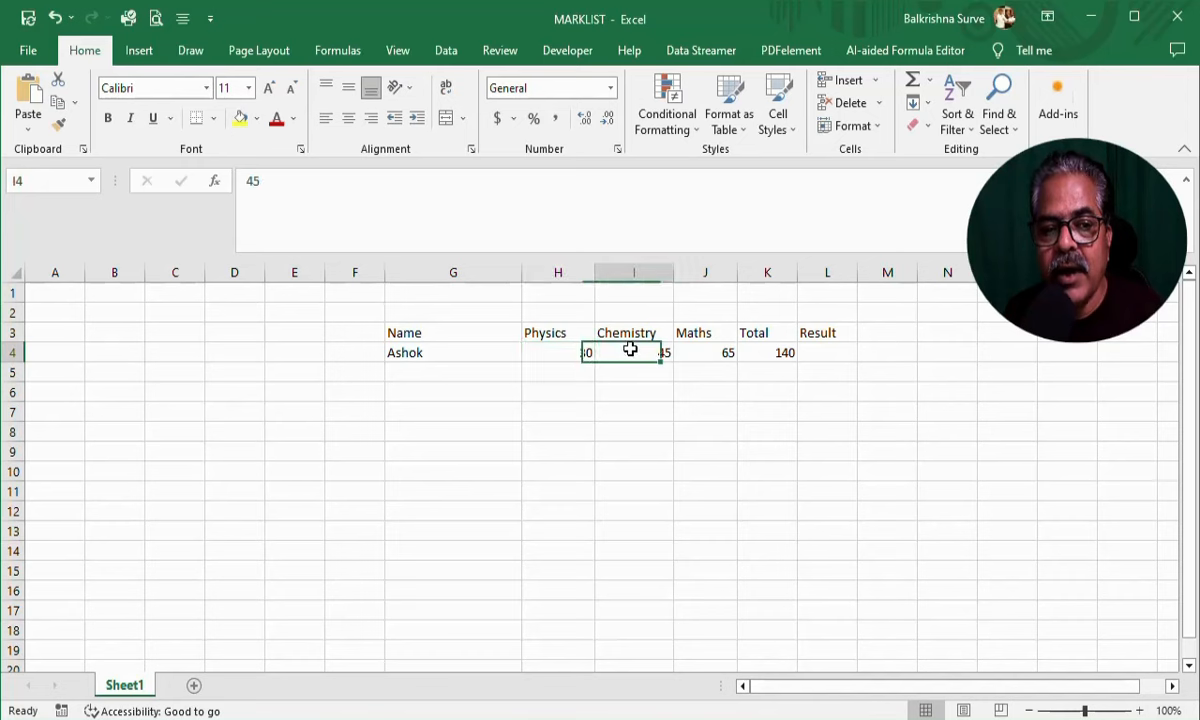
pyautogui.click(722, 352)
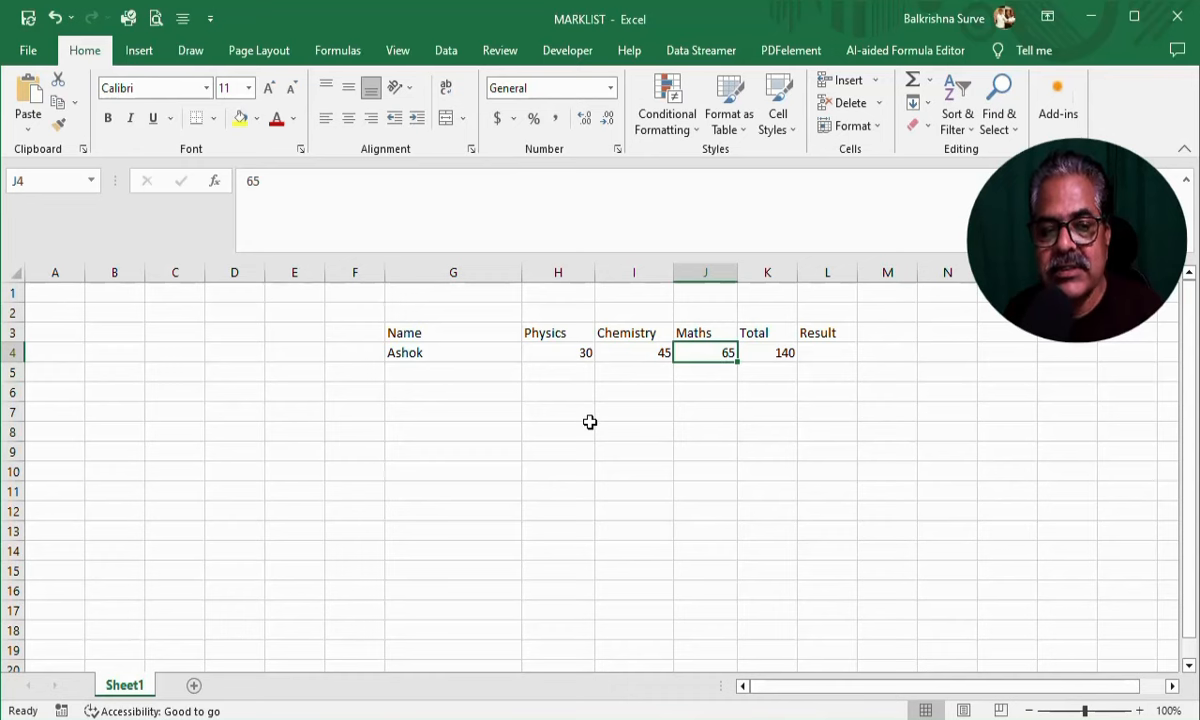
# Switch to ChatGPT and send the prompt "If H4 or I4 Or J4 is less than 35 write fail in Cell L4 otherwise pass"
pyautogui.click(845, 354)
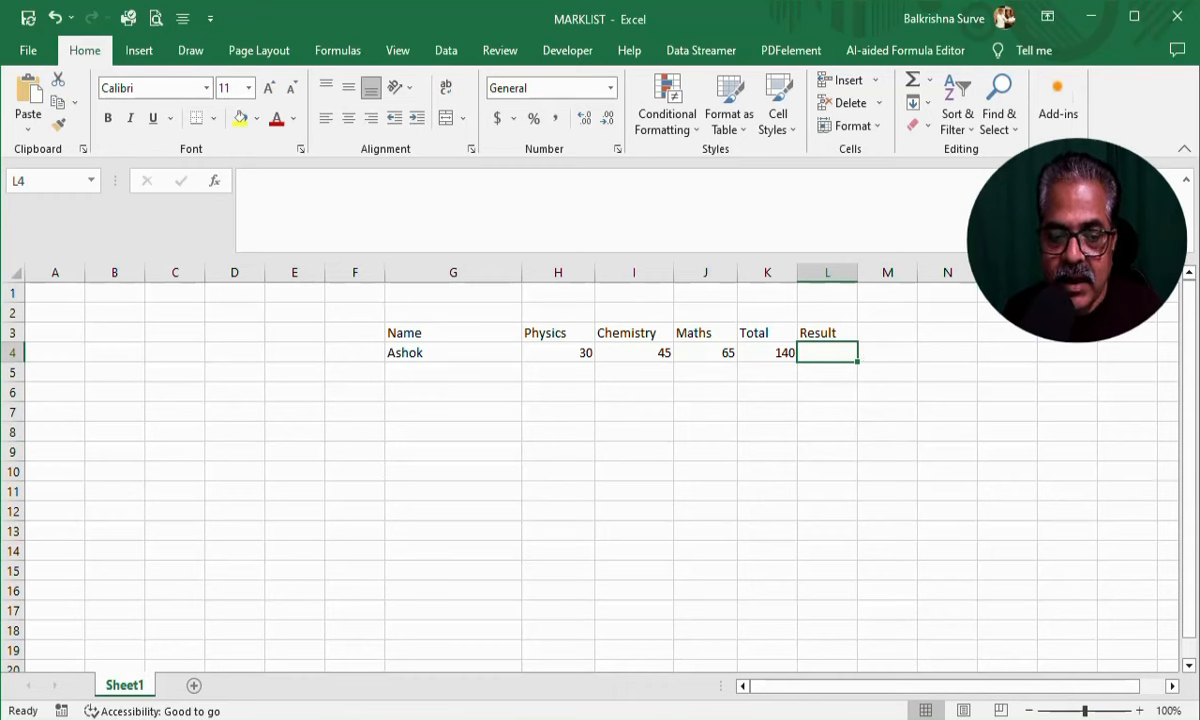
pyautogui.click(528, 662)
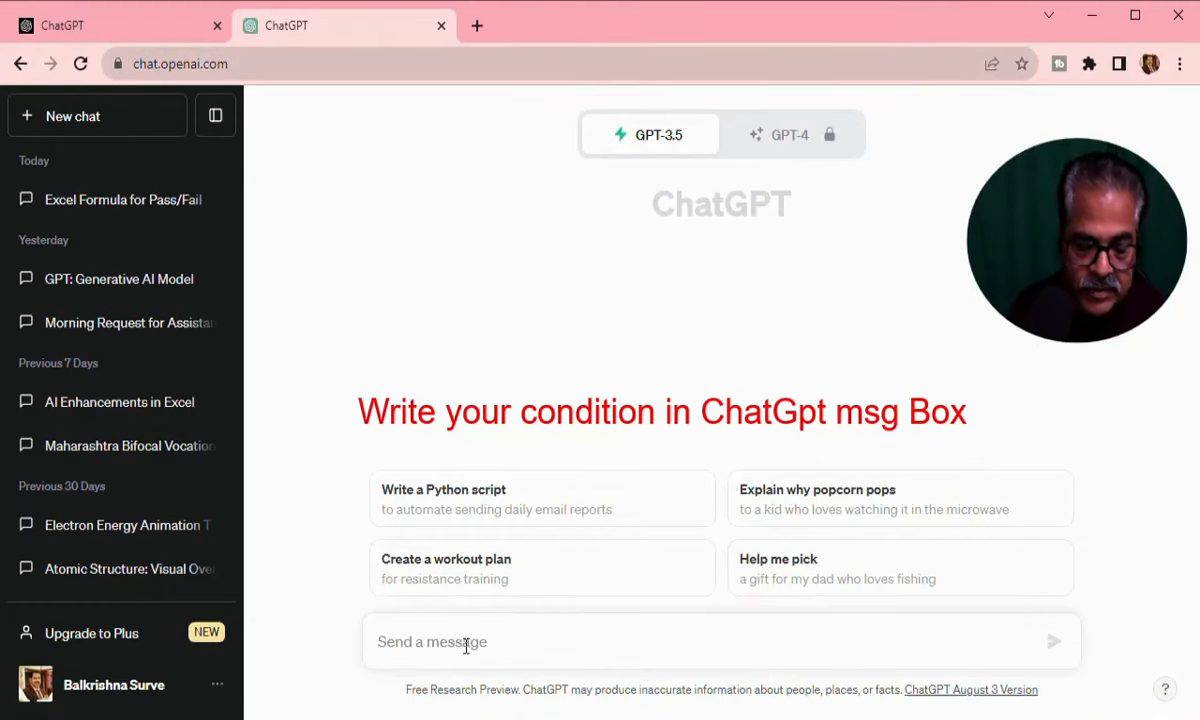
pyautogui.hotkey('alt', 'Tab')
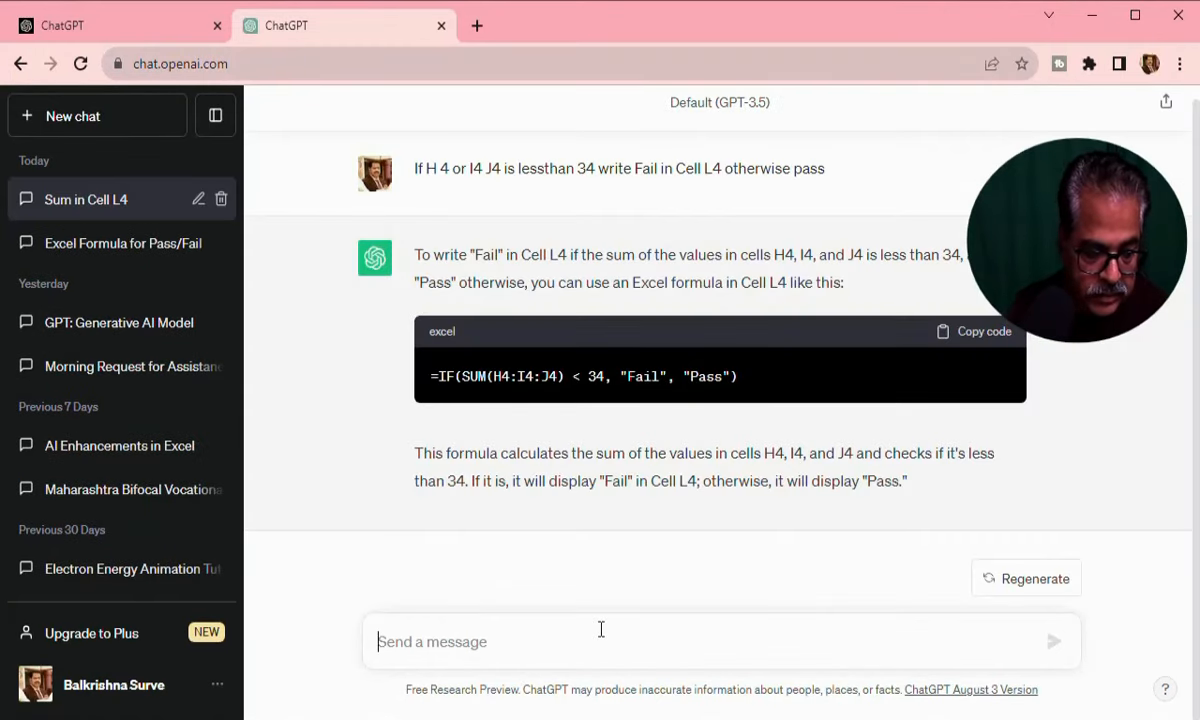
pyautogui.write('If')
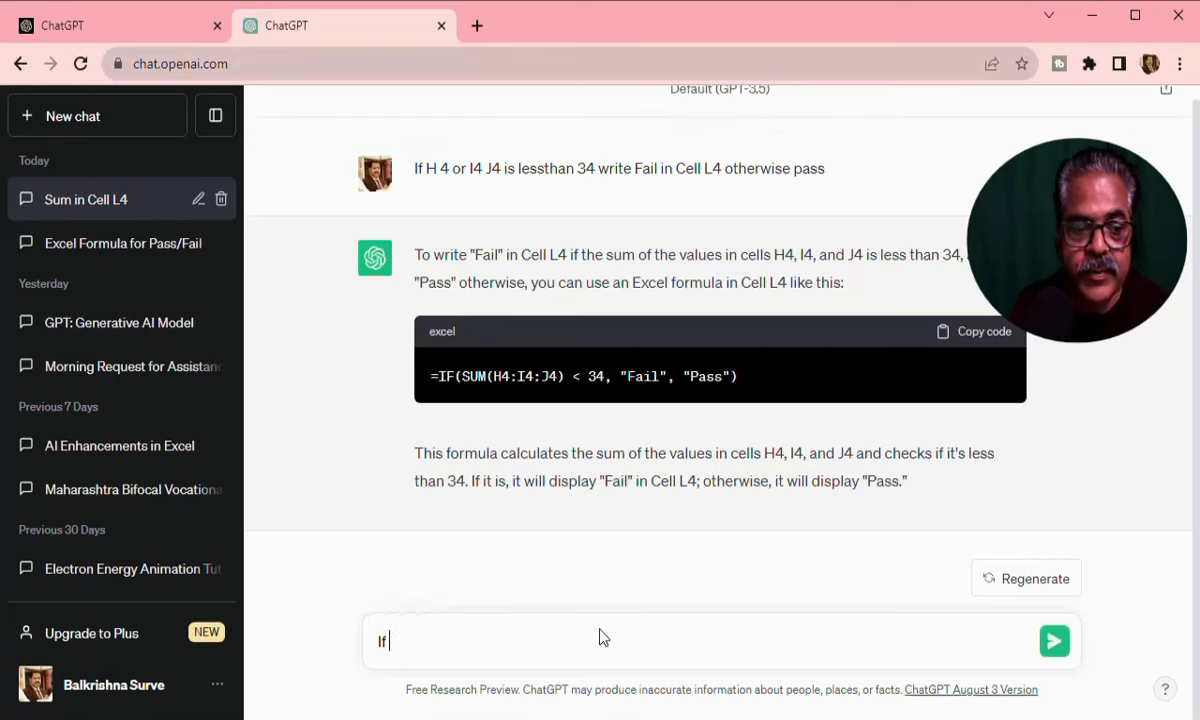
pyautogui.write(' H')
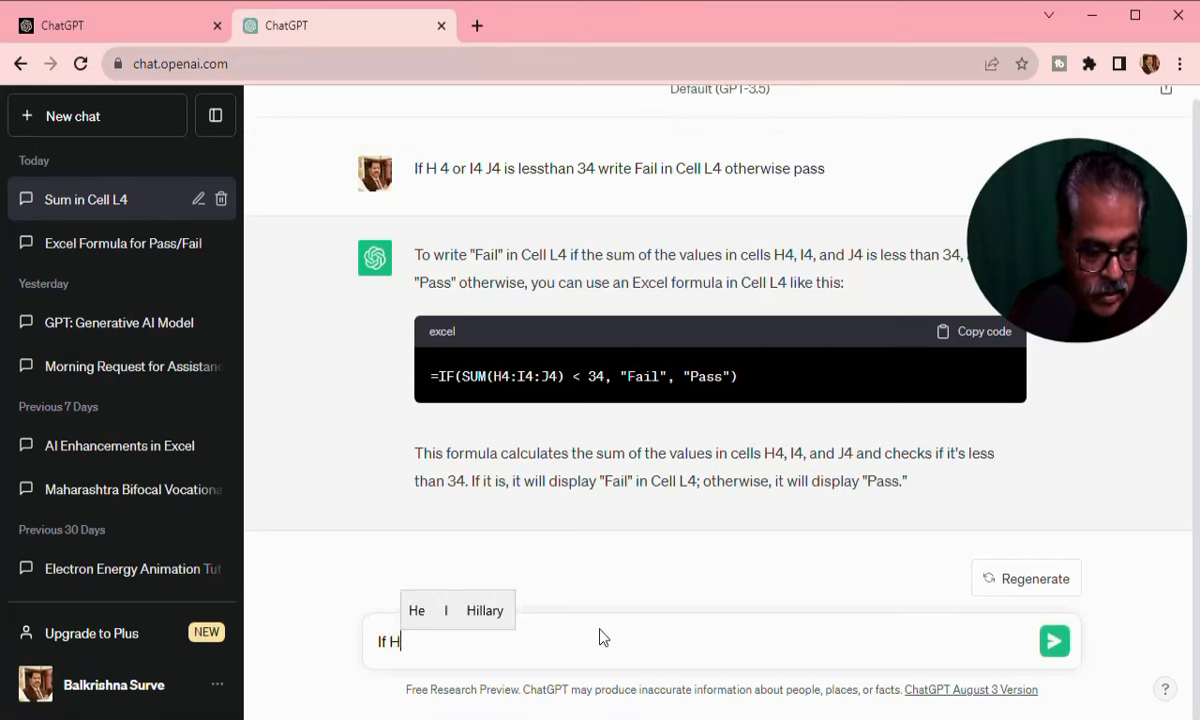
pyautogui.write('4 ')
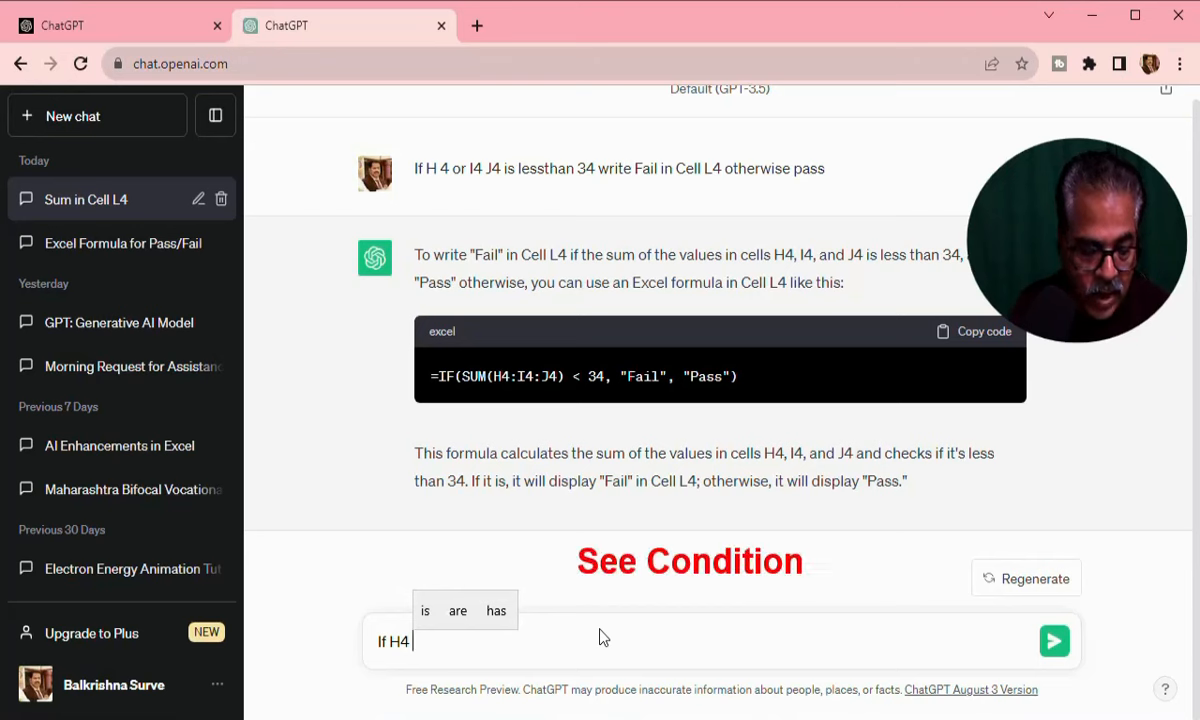
pyautogui.write('or ')
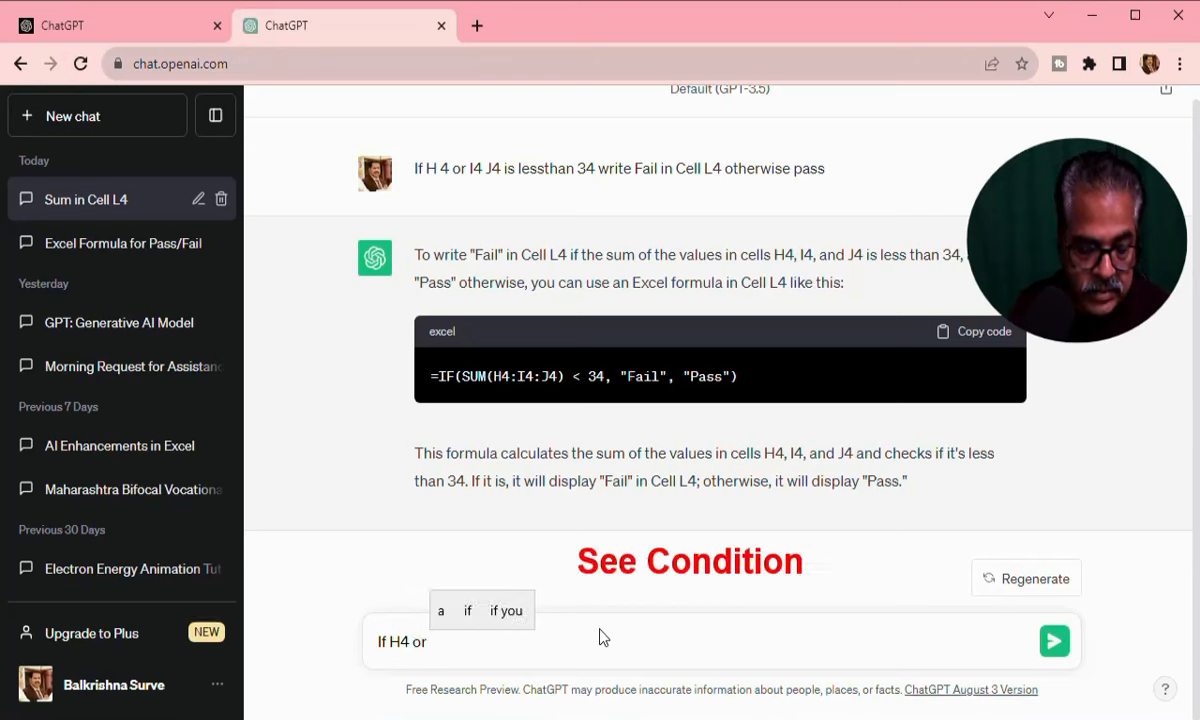
pyautogui.write('I4 O')
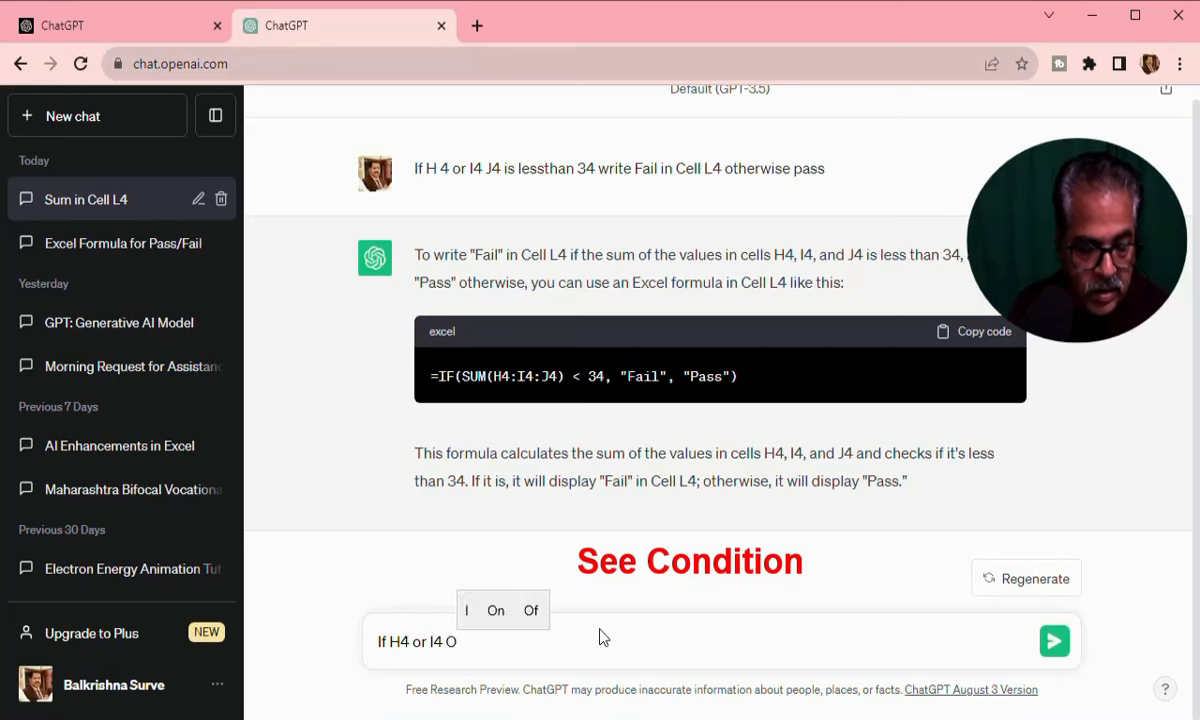
pyautogui.write('r ')
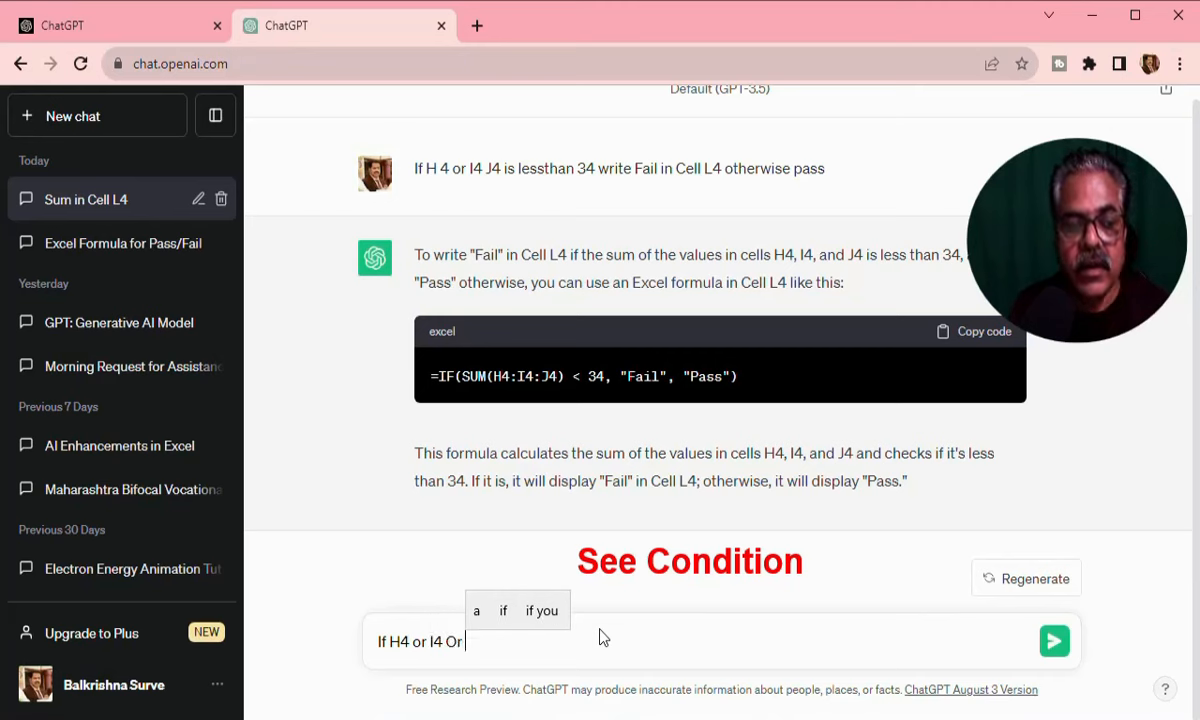
pyautogui.write('J4 ')
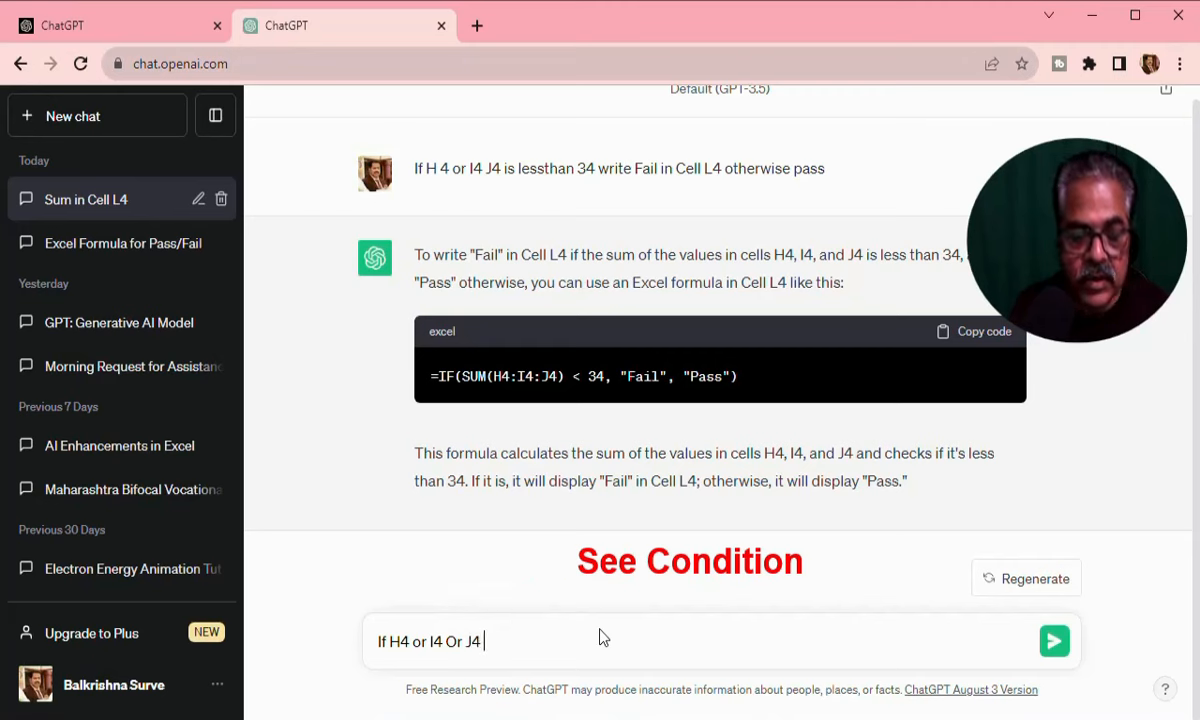
pyautogui.write('is le')
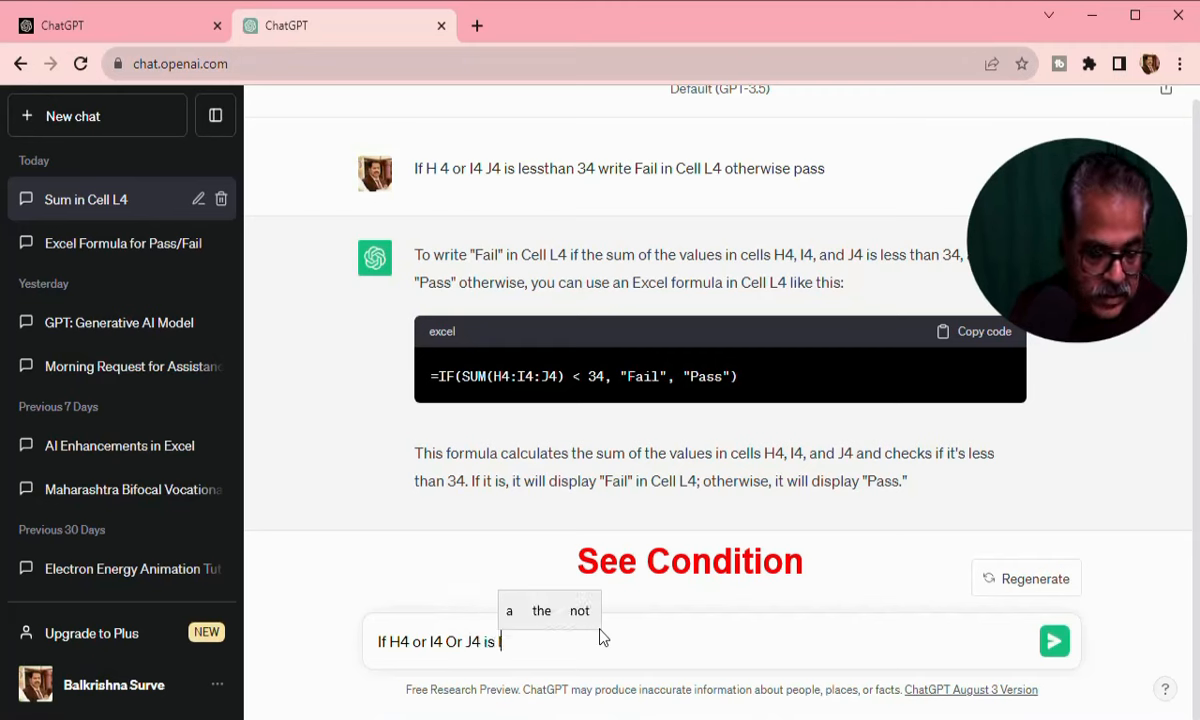
pyautogui.write('ss ')
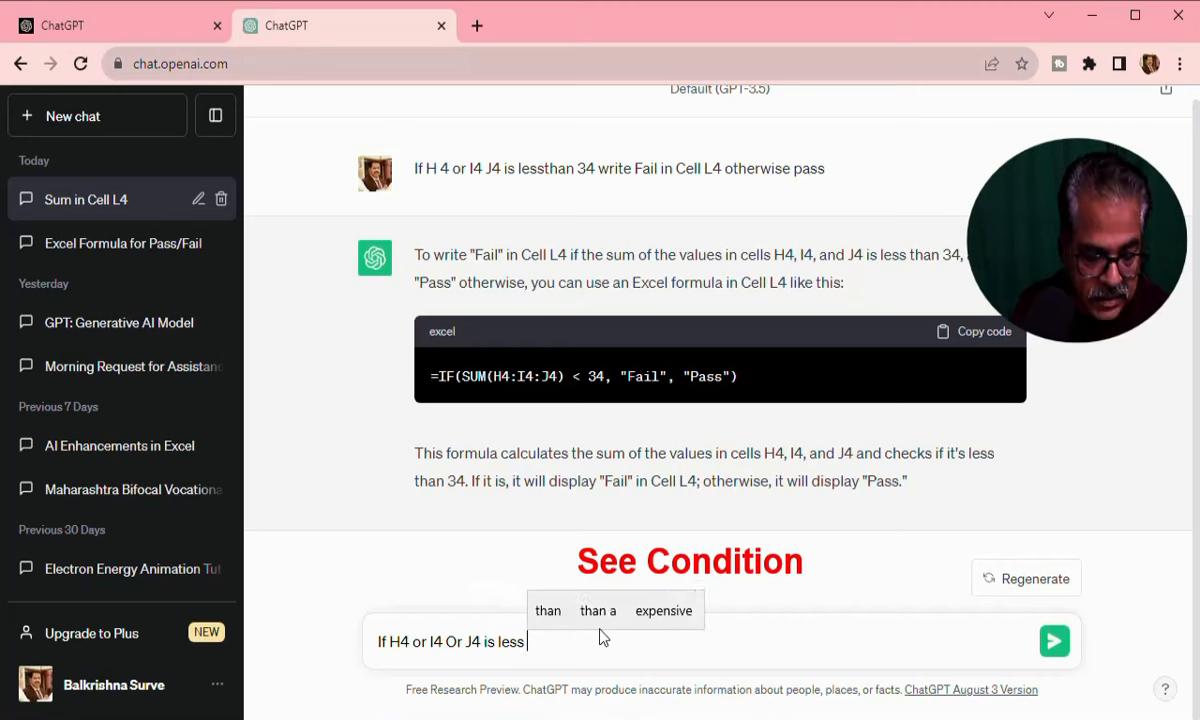
pyautogui.write('than ')
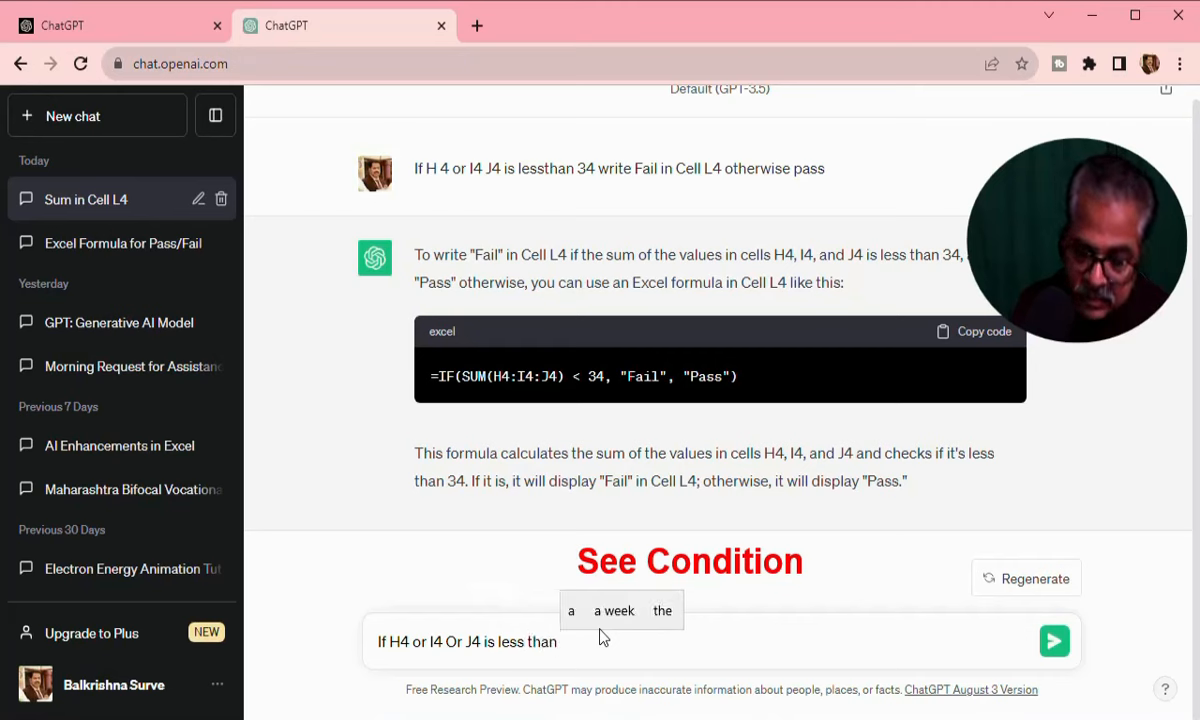
pyautogui.write('35 ')
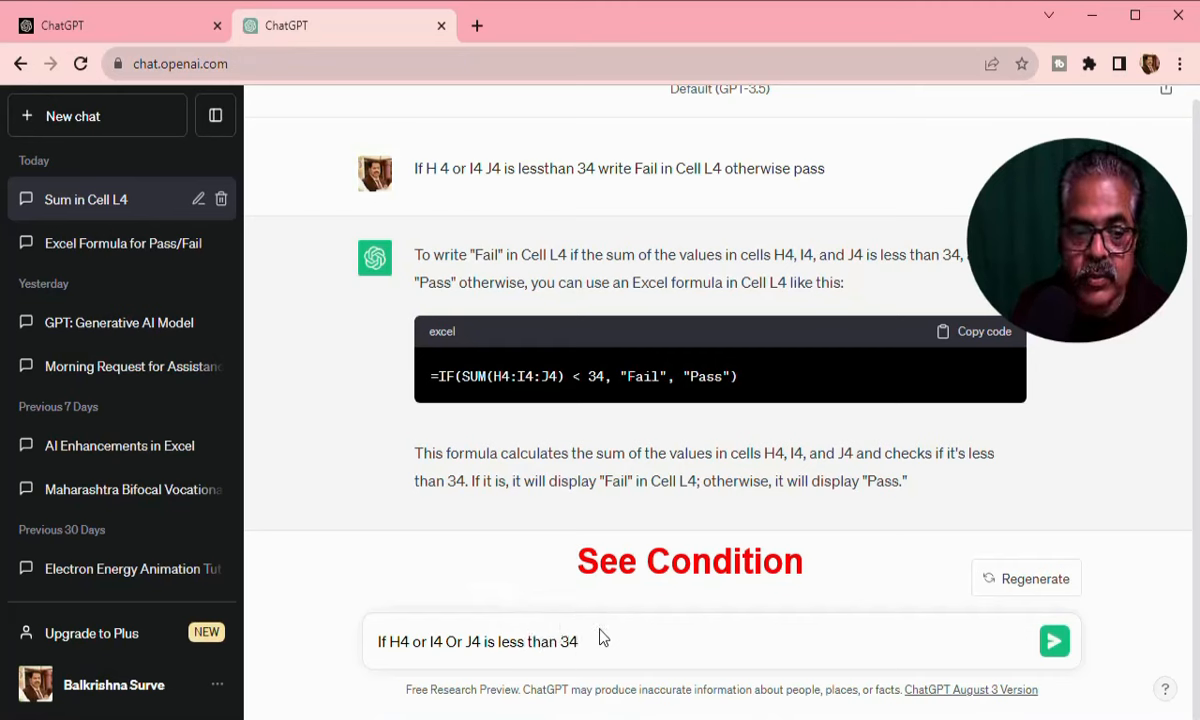
pyautogui.write('write')
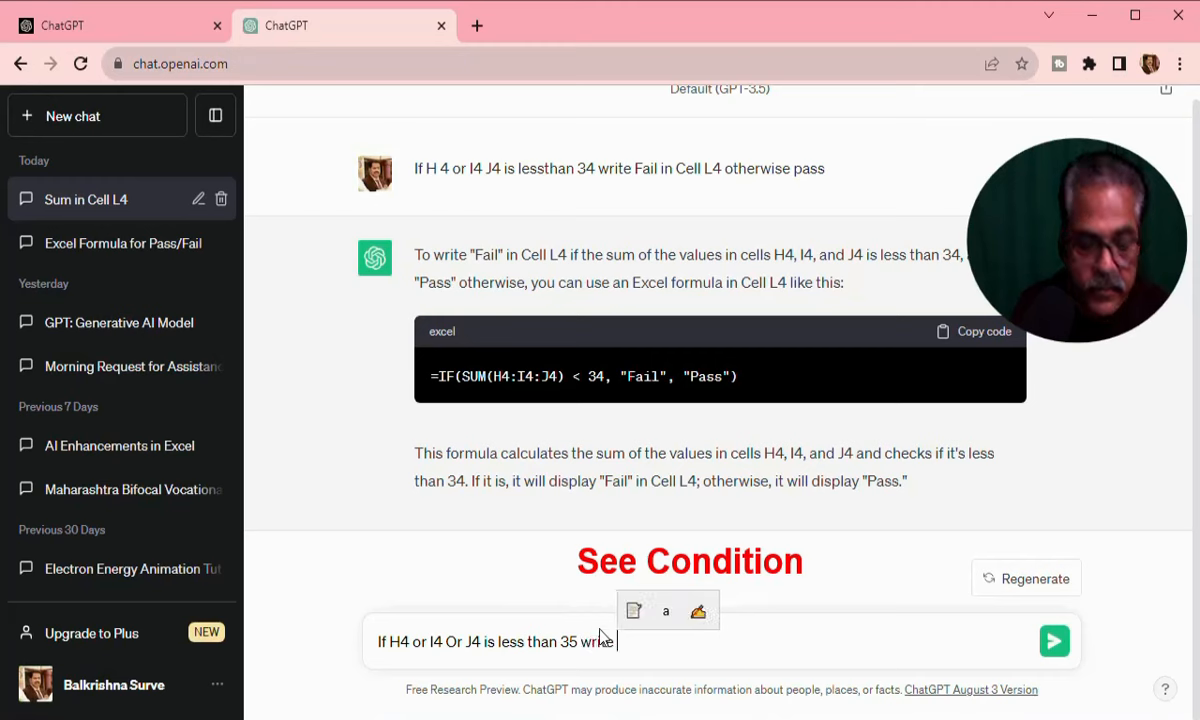
pyautogui.write(' fail ')
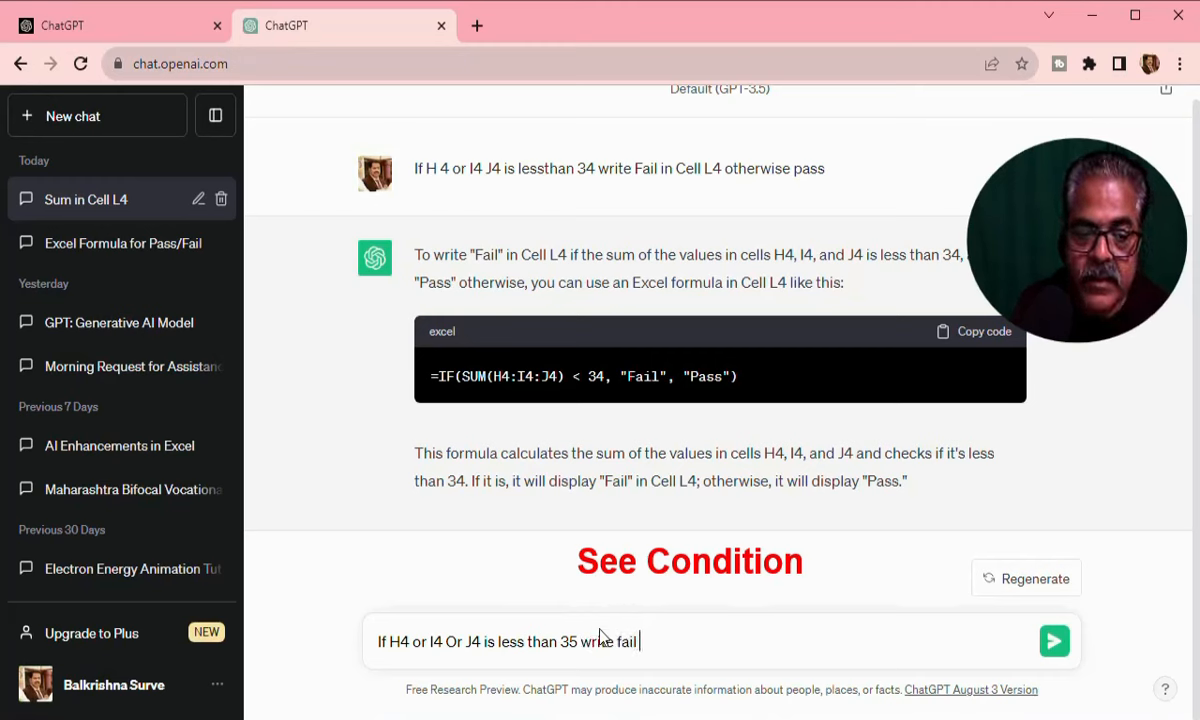
pyautogui.write('in ')
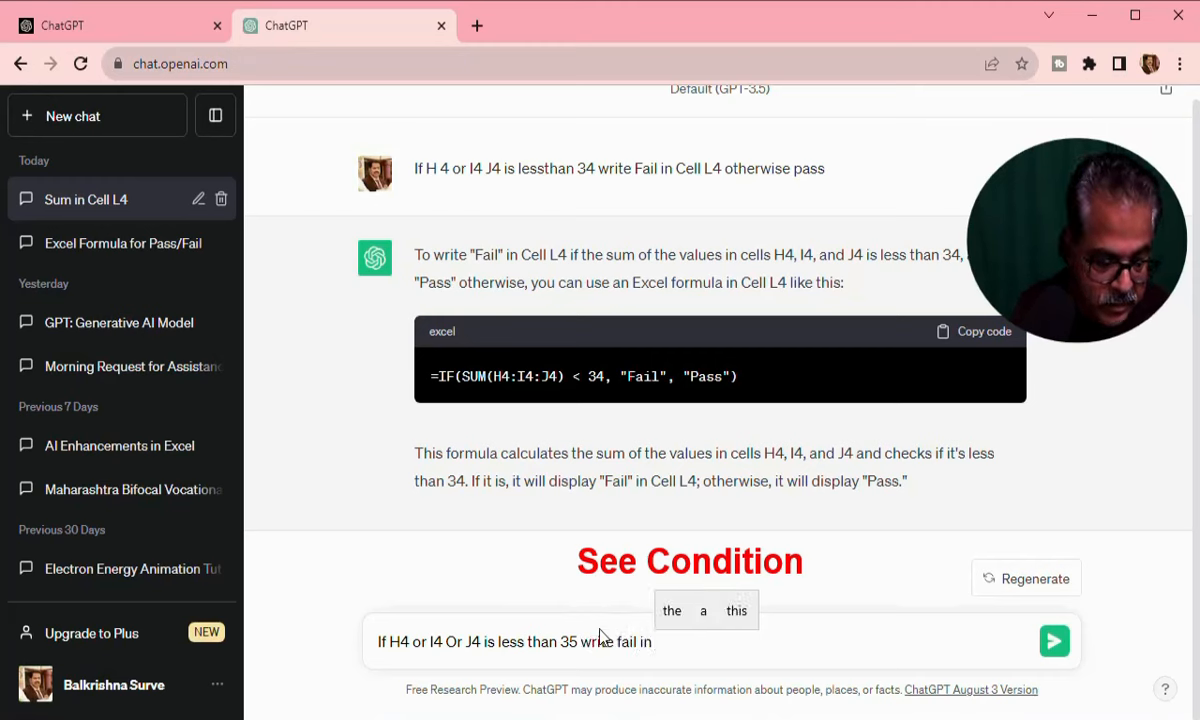
pyautogui.write('Cell ')
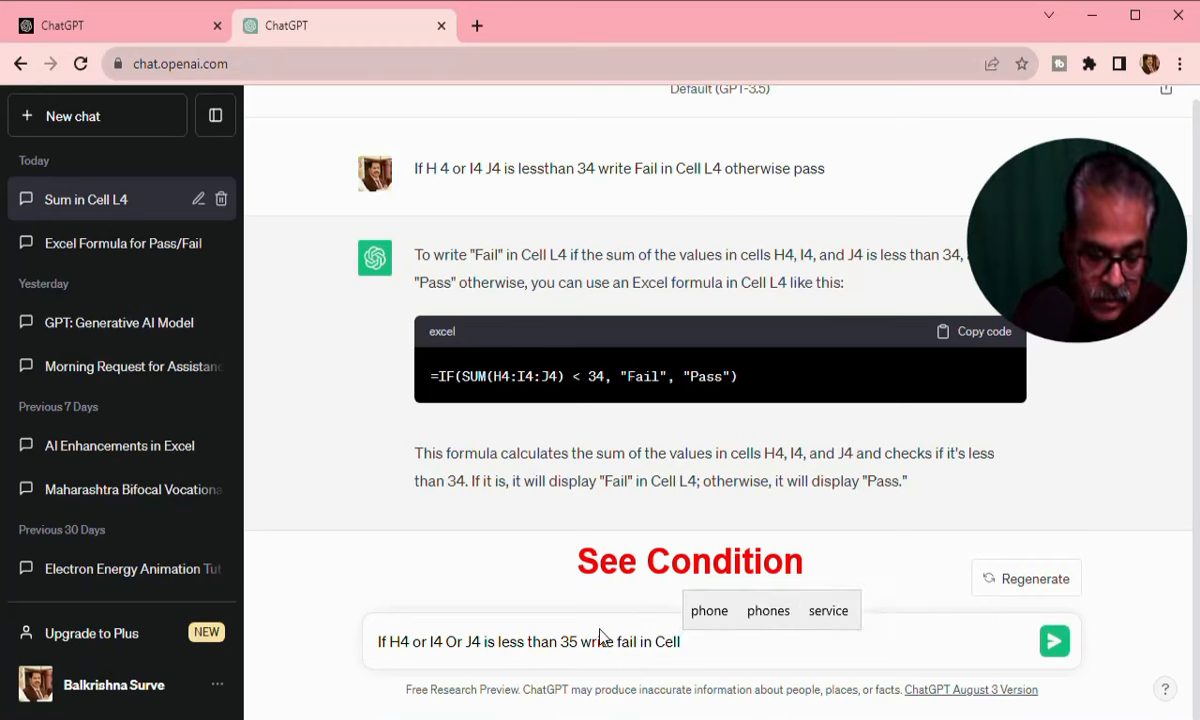
pyautogui.write('L4 other')
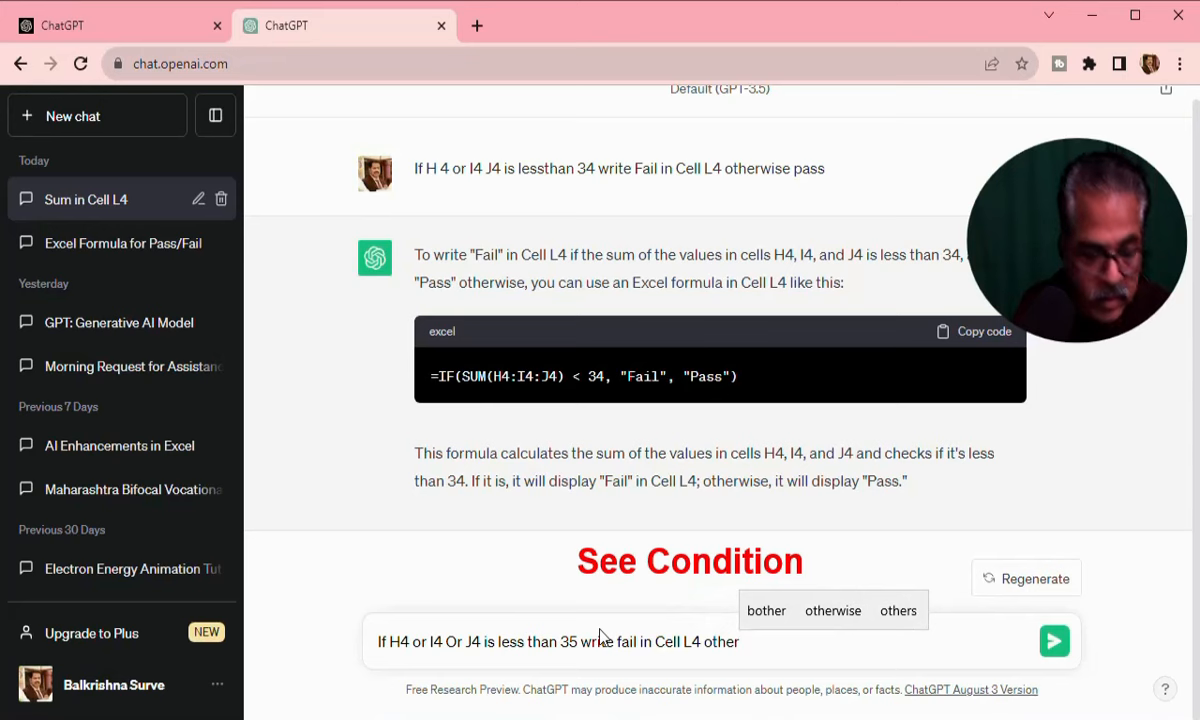
pyautogui.write('wise ')
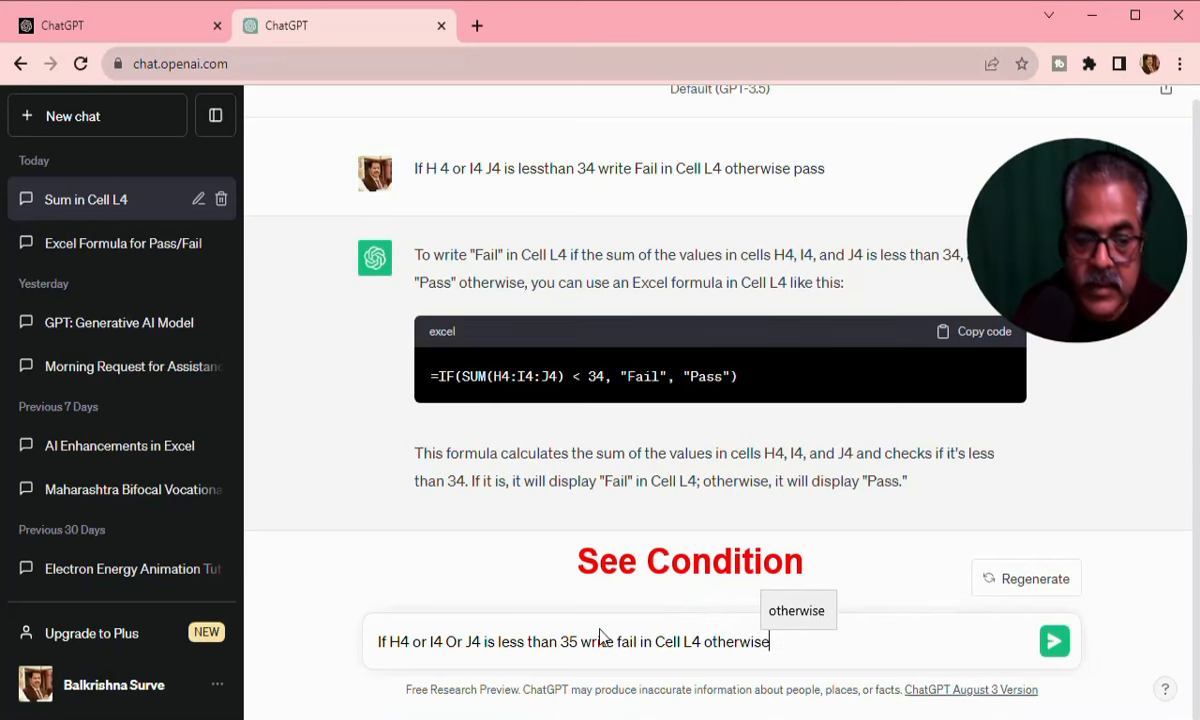
pyautogui.write('pass')
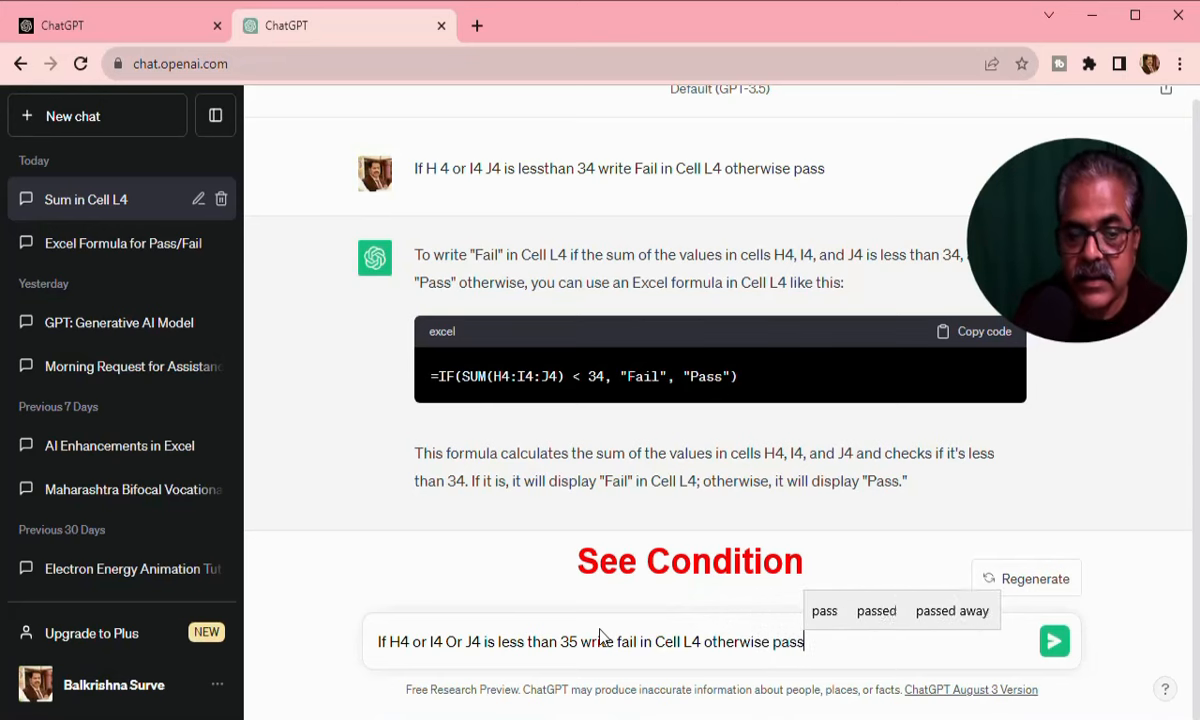
pyautogui.press('Return')
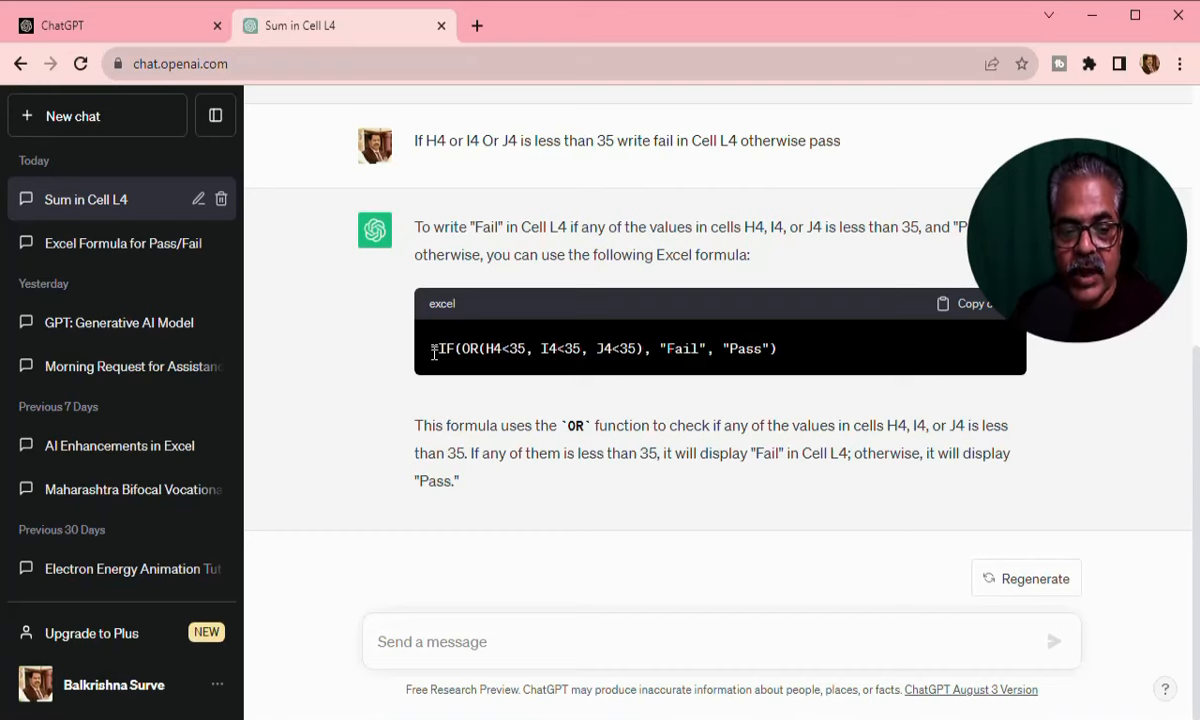
# Switch to Excel and clear the old SUM-based formula from the Result cell L4
pyautogui.hotkey('alt', 'Tab')
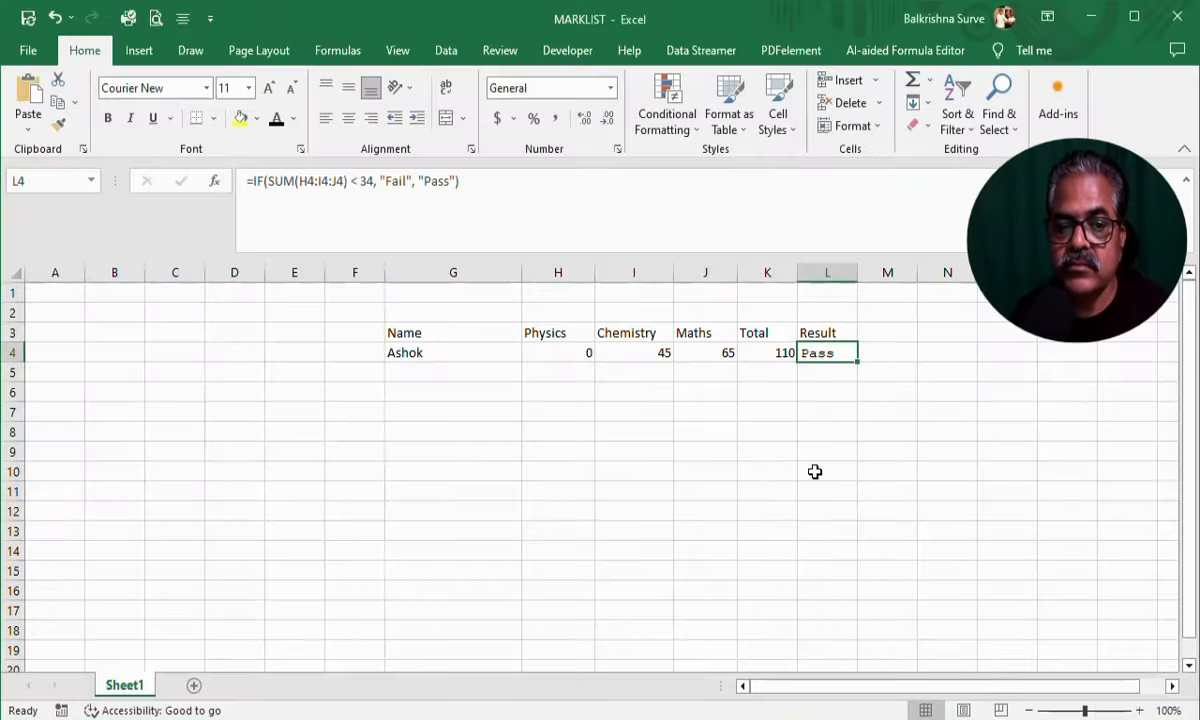
pyautogui.click(814, 471)
pyautogui.click(838, 356)
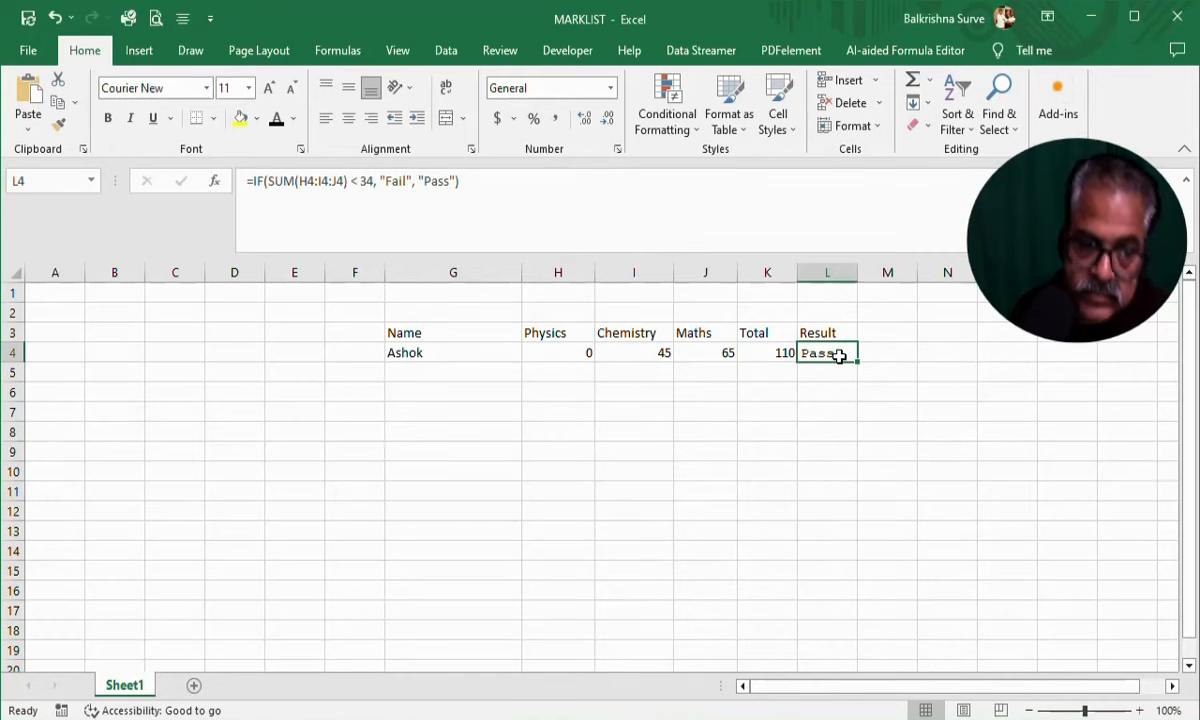
pyautogui.press('Delete')
pyautogui.click(830, 390)
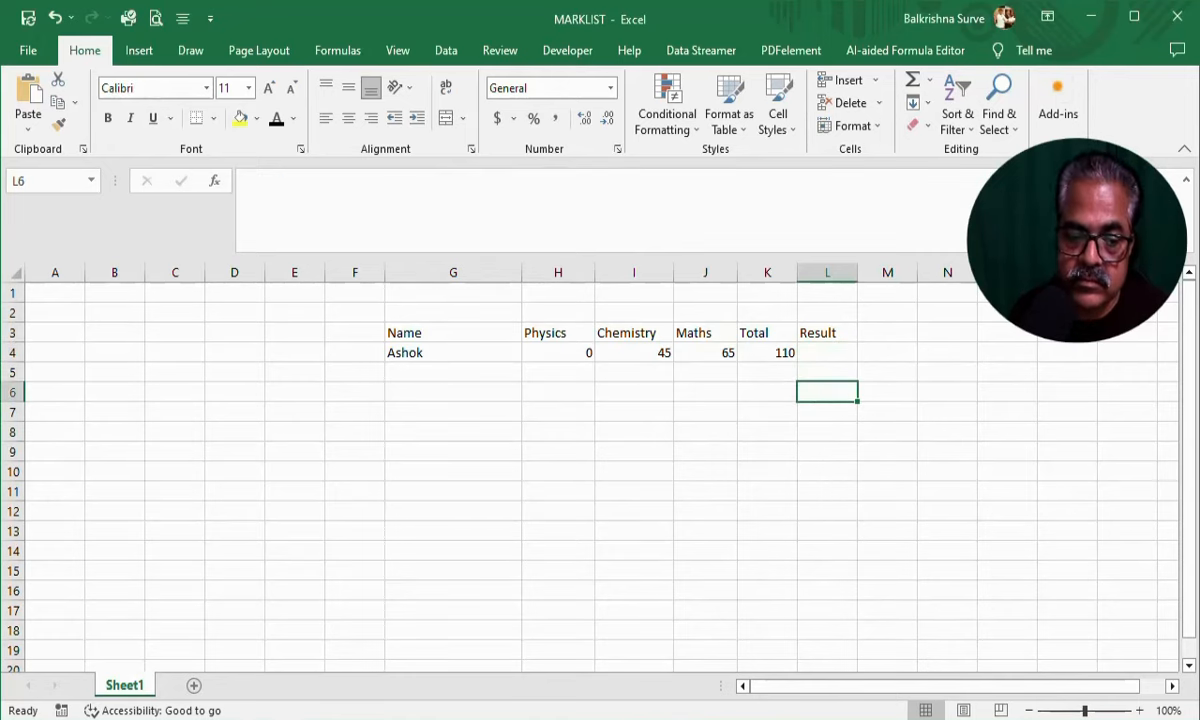
# Copy the formula =IF(OR(H4<35, I4<35, J4<35), "Fail", "Pass") from ChatGPT's answer and paste it into L4 in Excel
pyautogui.hotkey('alt', 'Tab')
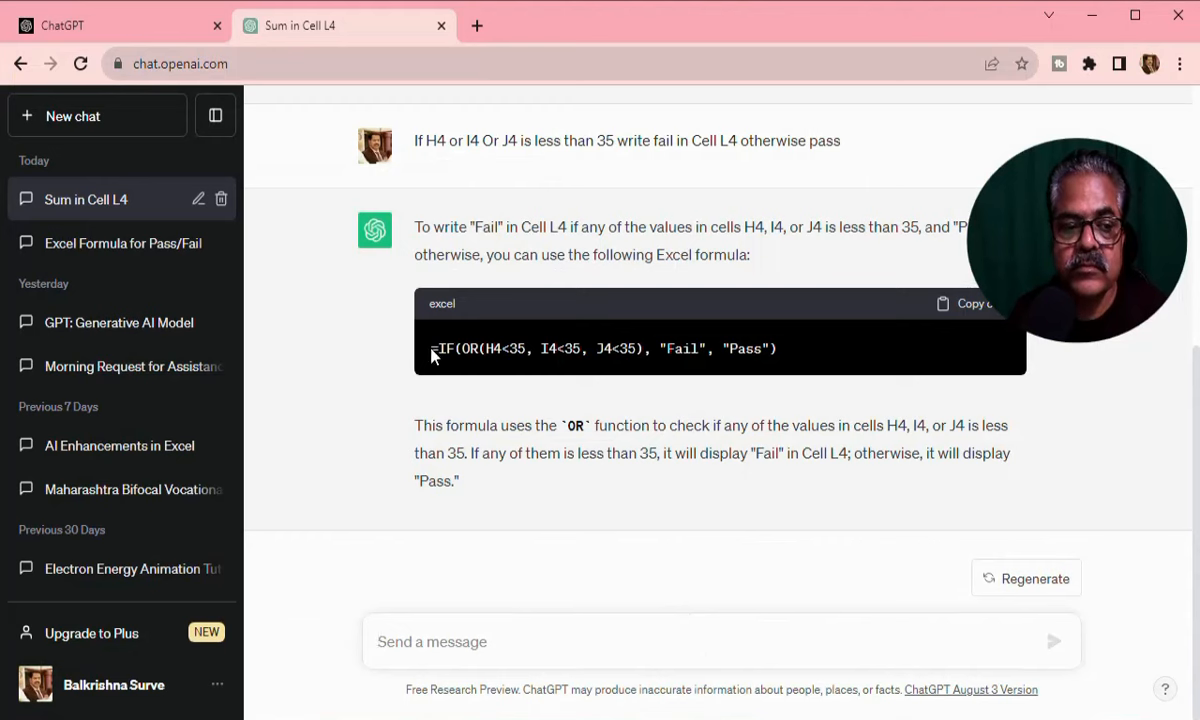
pyautogui.moveTo(431, 349); pyautogui.dragTo(800, 357)
pyautogui.hotkey('ctrl', 'c')
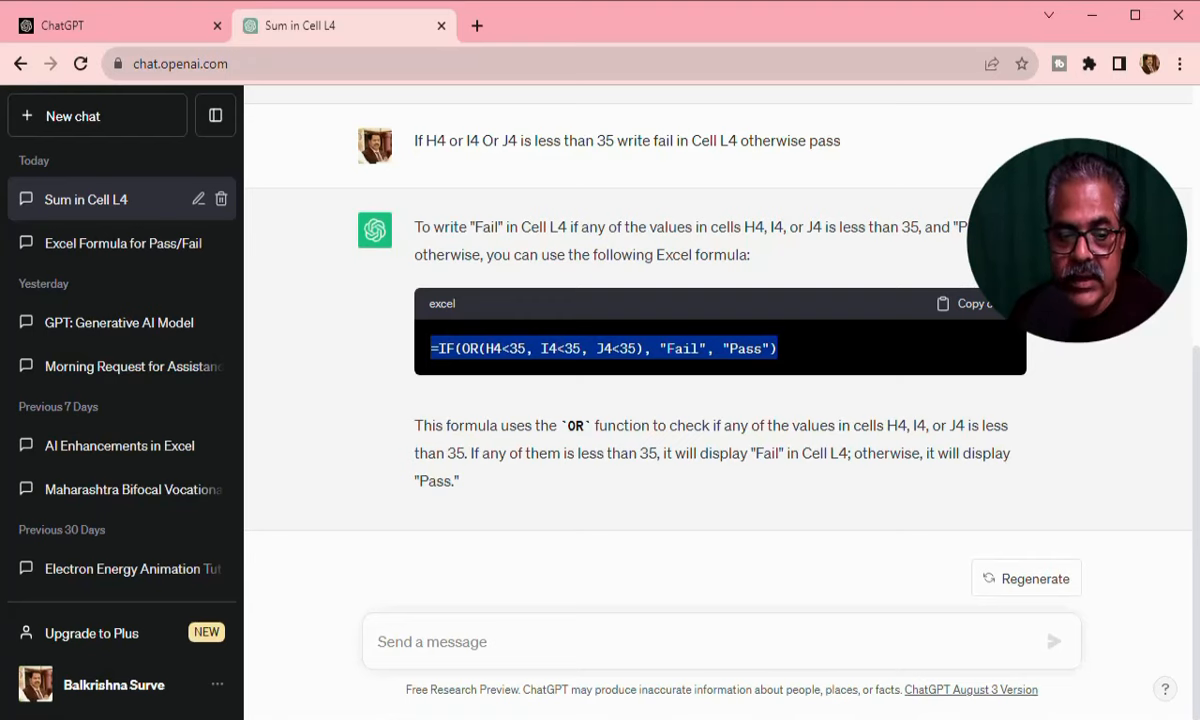
pyautogui.hotkey('alt', 'Tab')
pyautogui.click(838, 353)
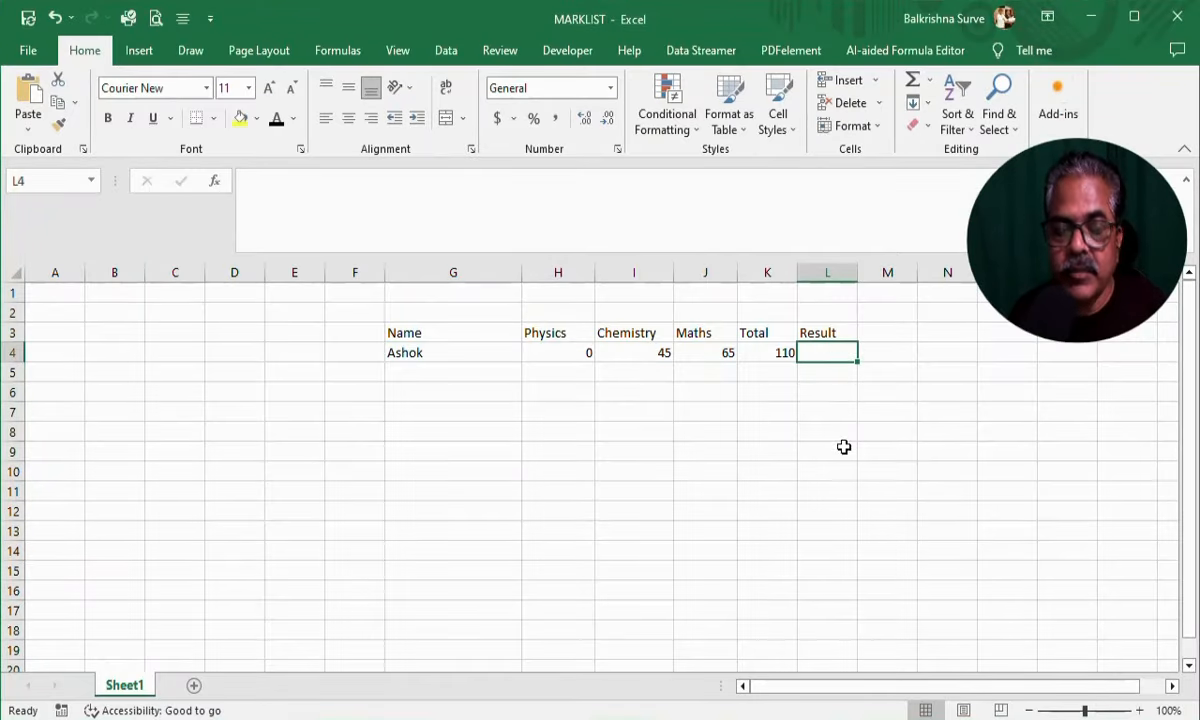
pyautogui.hotkey('ctrl', 'v')
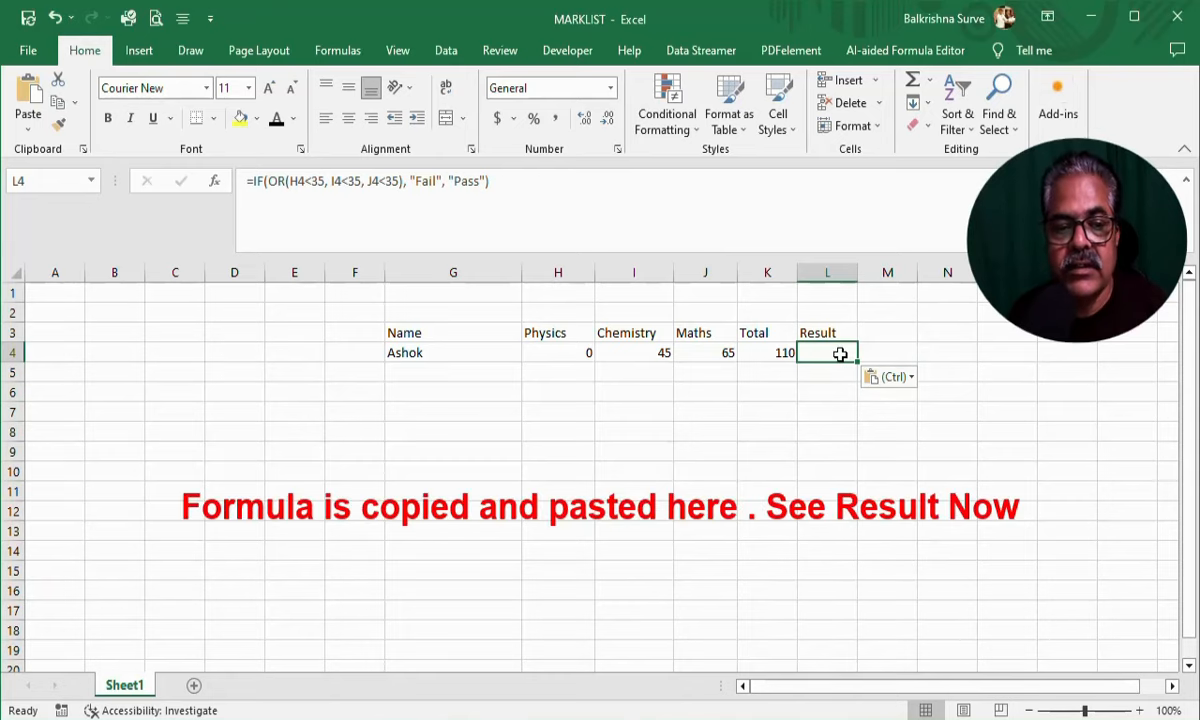
pyautogui.hotkey('alt', 'Tab')
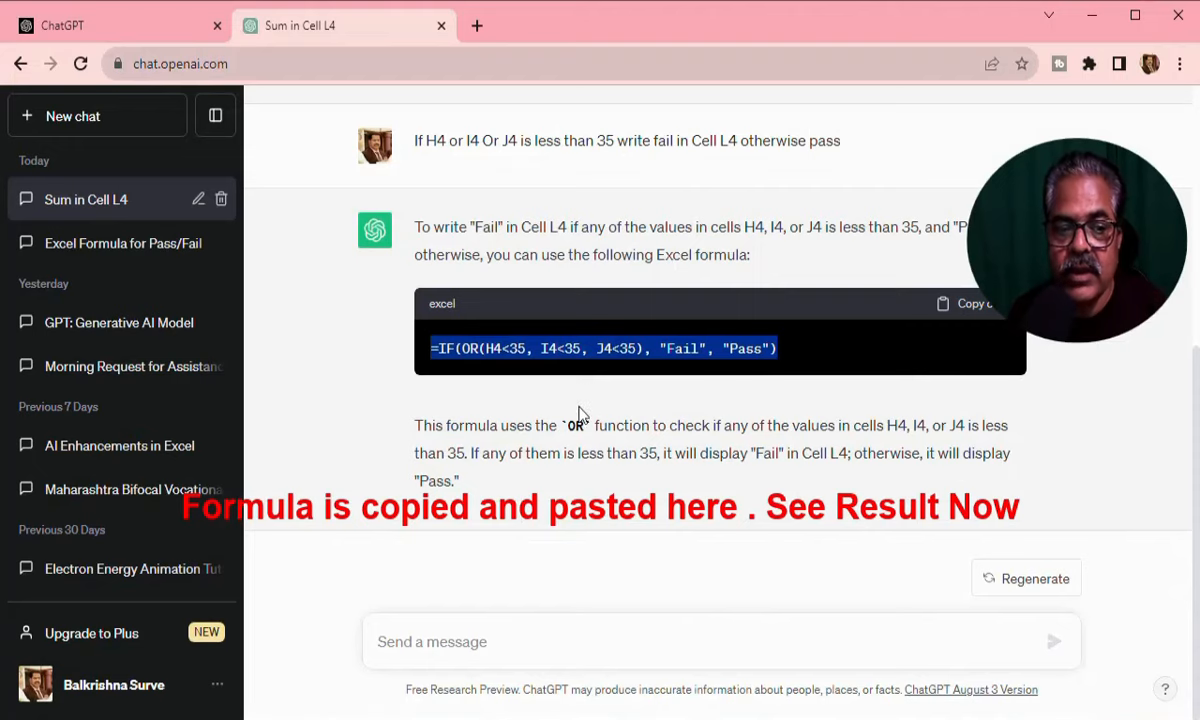
pyautogui.click(706, 718)
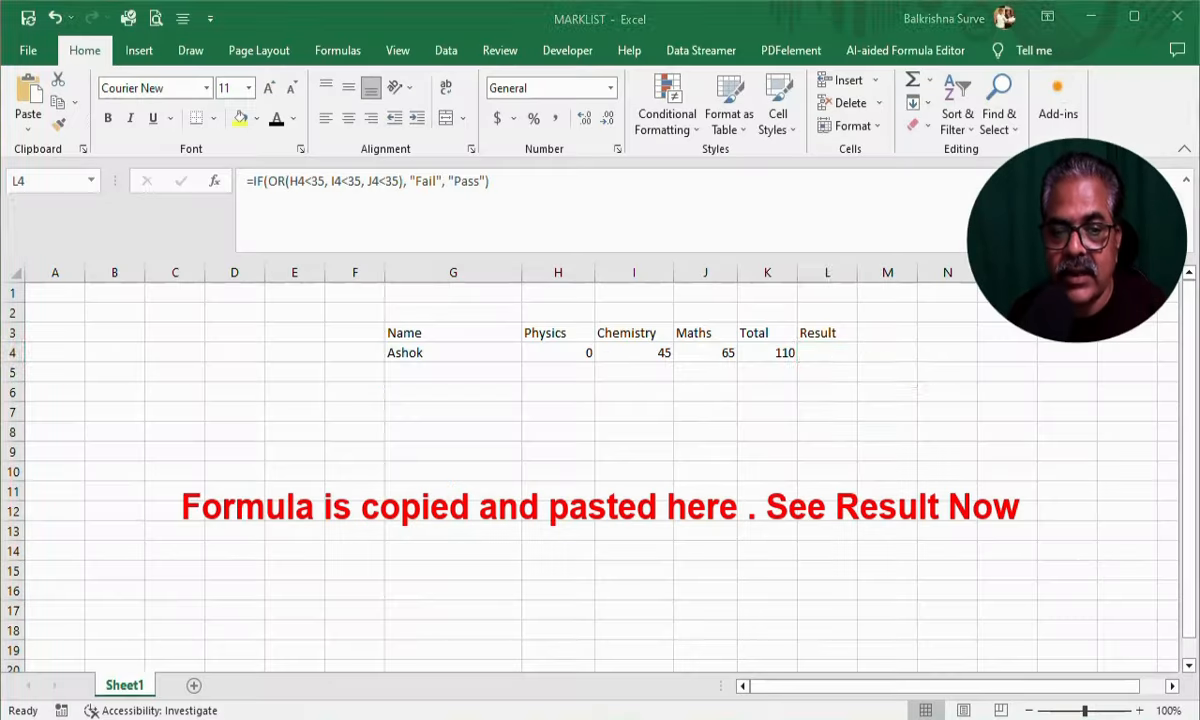
pyautogui.hotkey('ctrl', 'v')
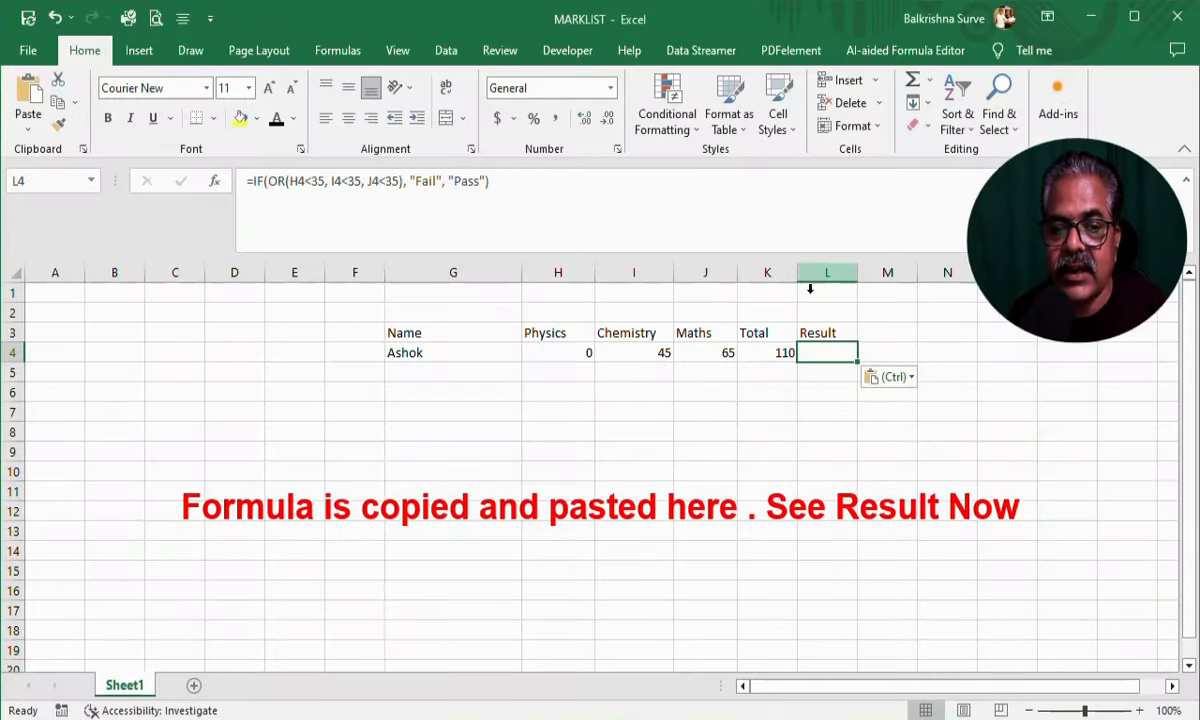
# Set the font colour of the Result cell L4 to Automatic
pyautogui.click(292, 118)
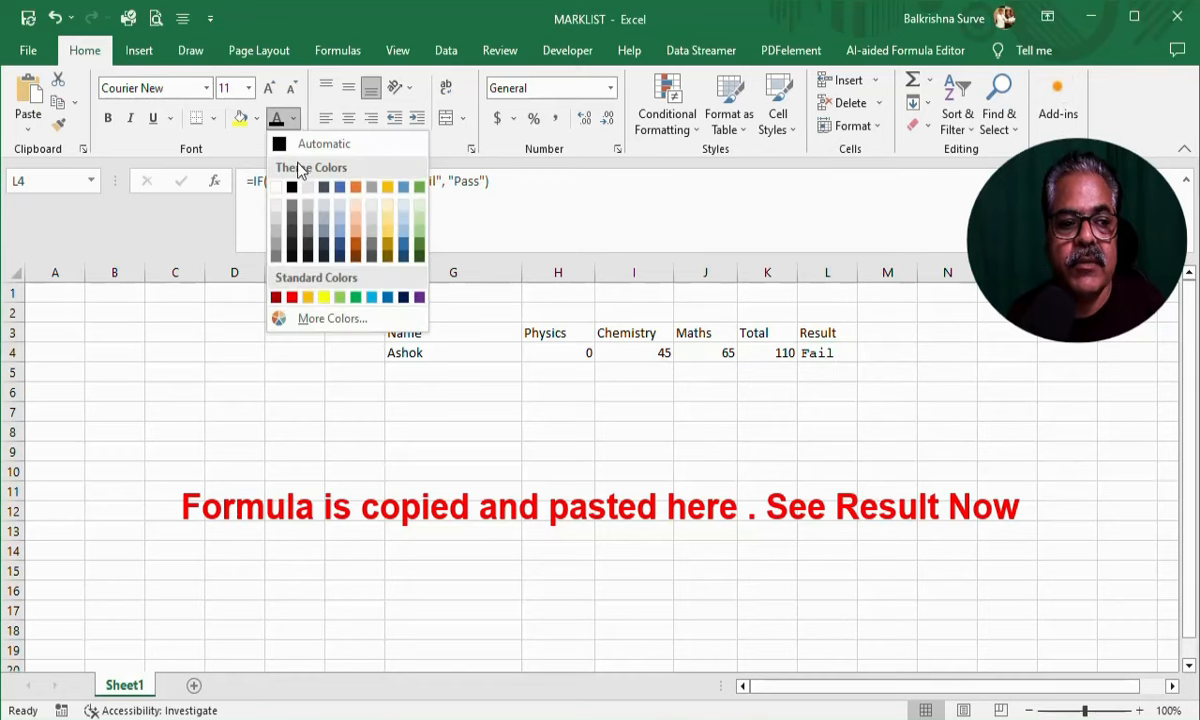
pyautogui.click(291, 146)
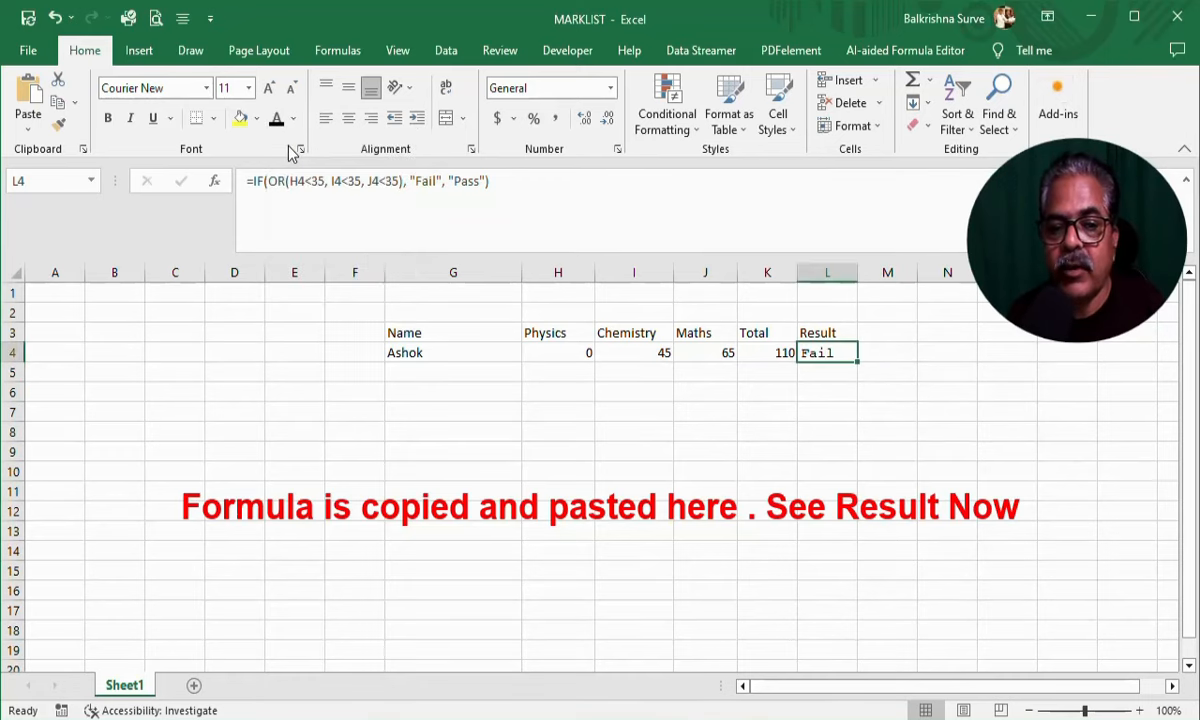
pyautogui.click(827, 471)
pyautogui.click(827, 352)
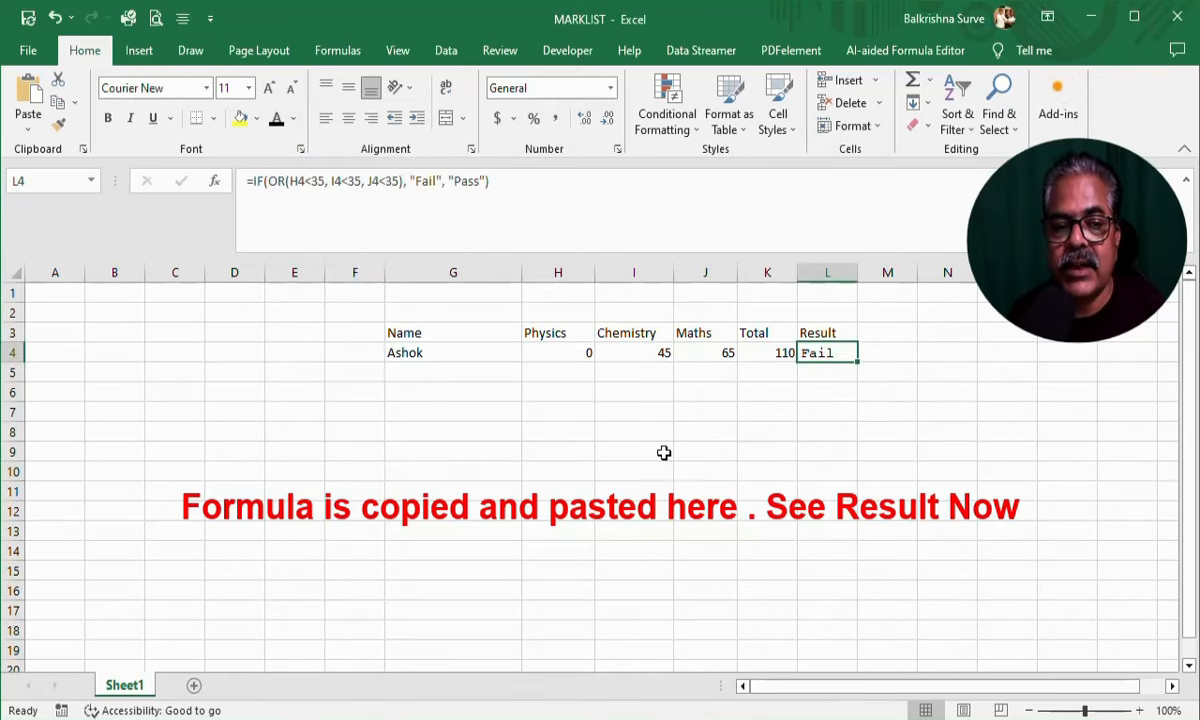
# Set the Physics mark in H4 to 30 to test the fail condition of the Result formula
pyautogui.click(558, 354)
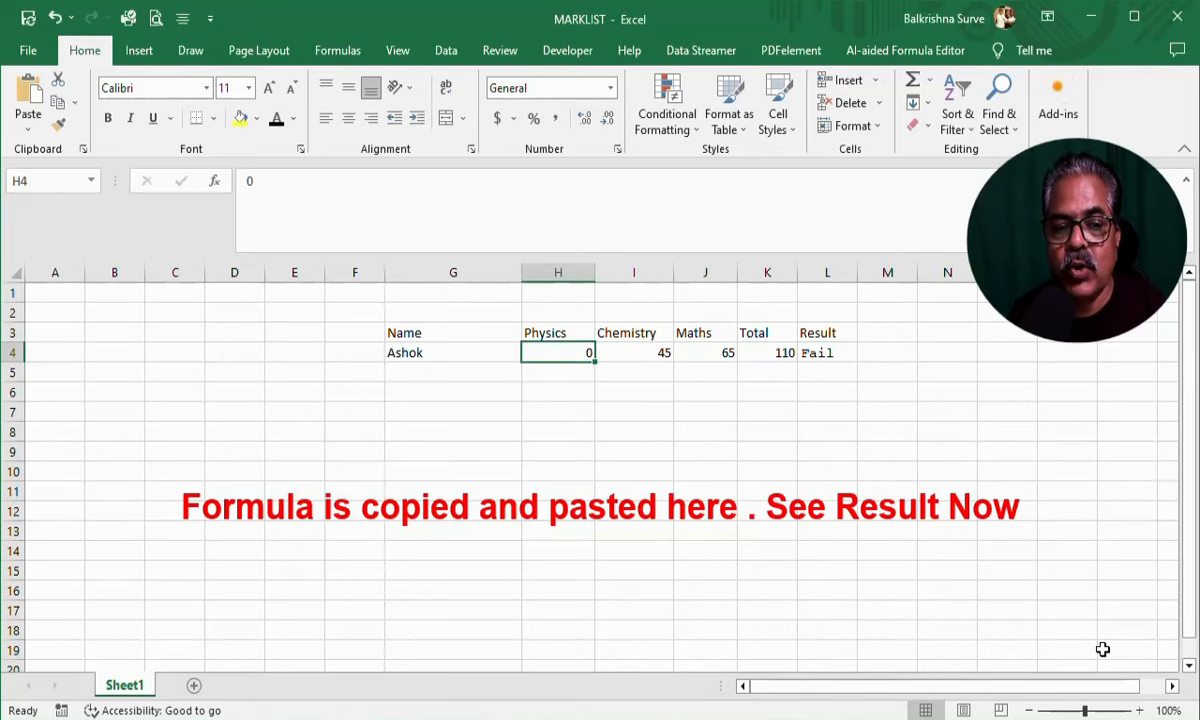
pyautogui.press('Right')
pyautogui.press('Right')
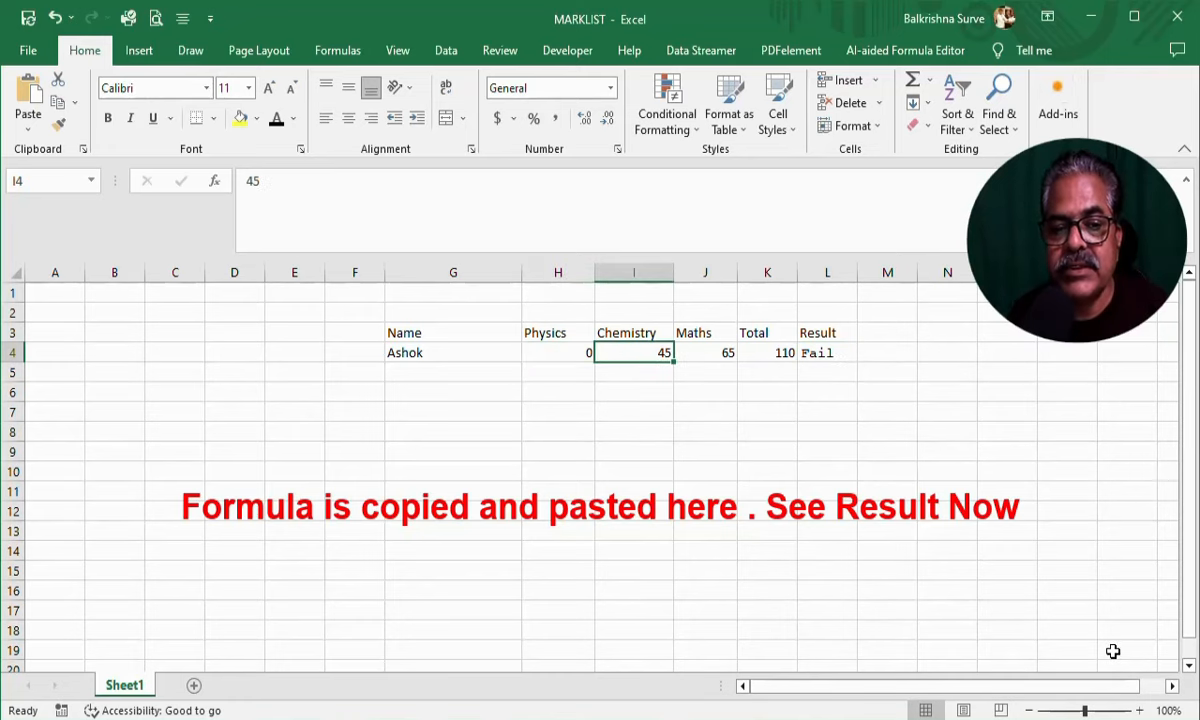
pyautogui.press('Left')
pyautogui.press('Left')
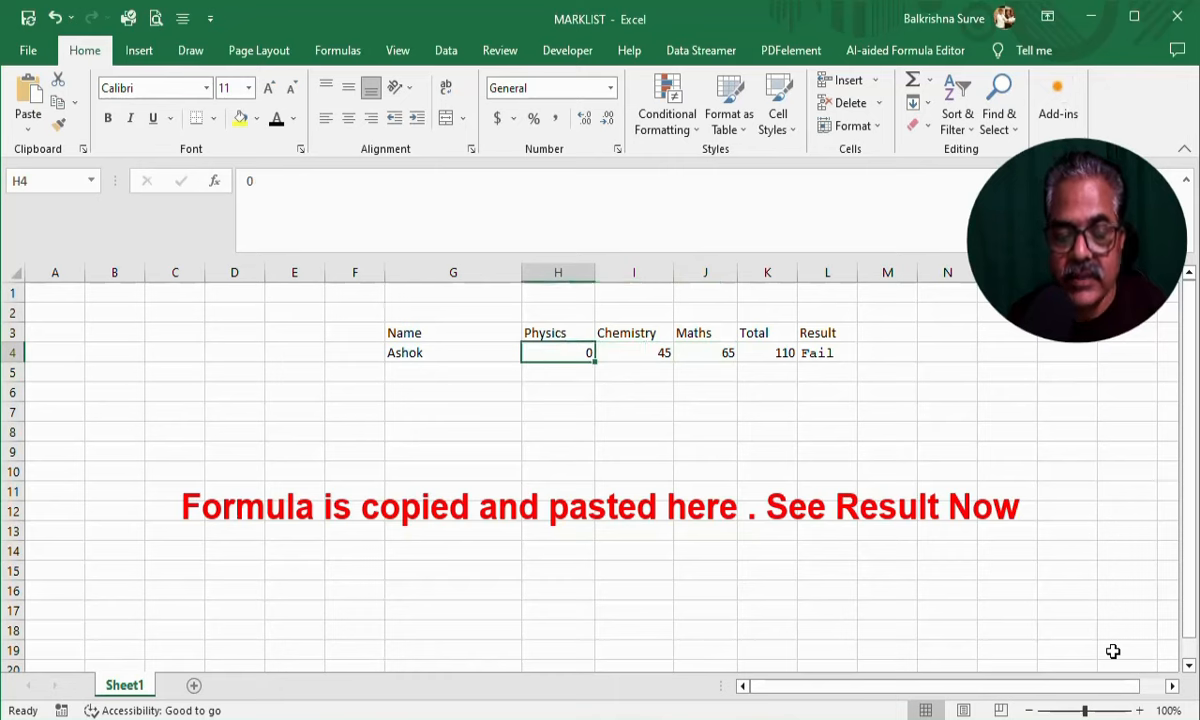
pyautogui.write('30')
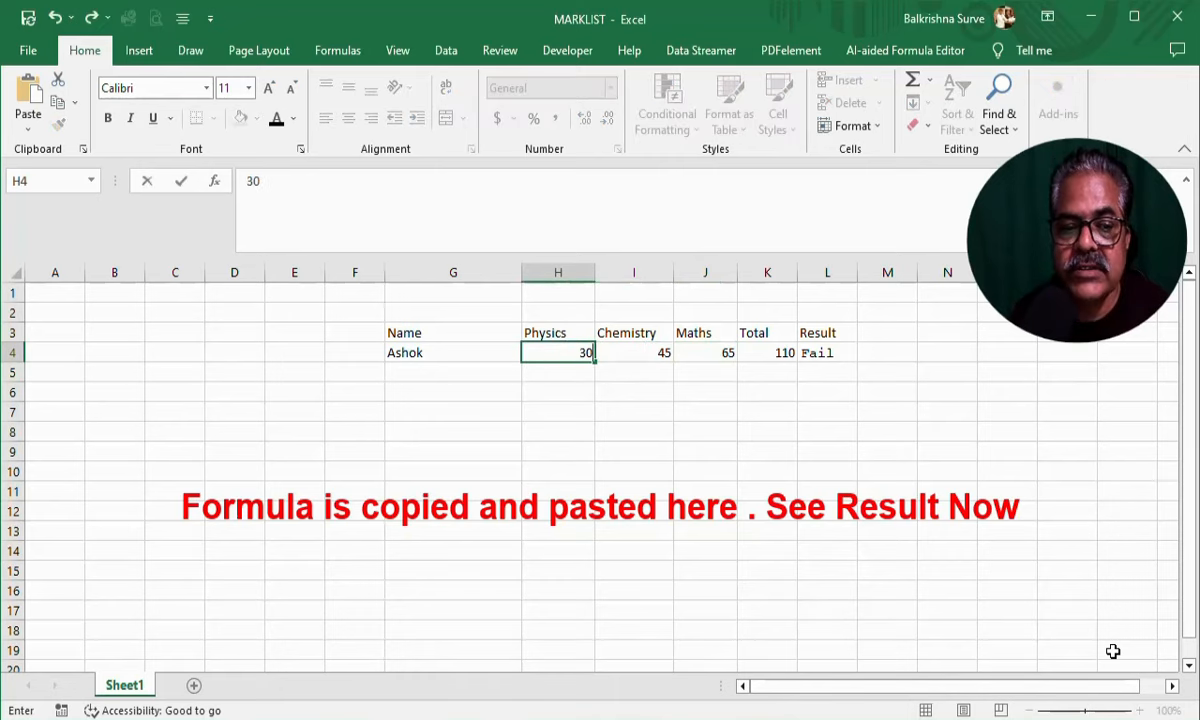
pyautogui.press('Return')
# Set the Physics mark in H4 to 35 and check the Result cell L4
pyautogui.press('Up')
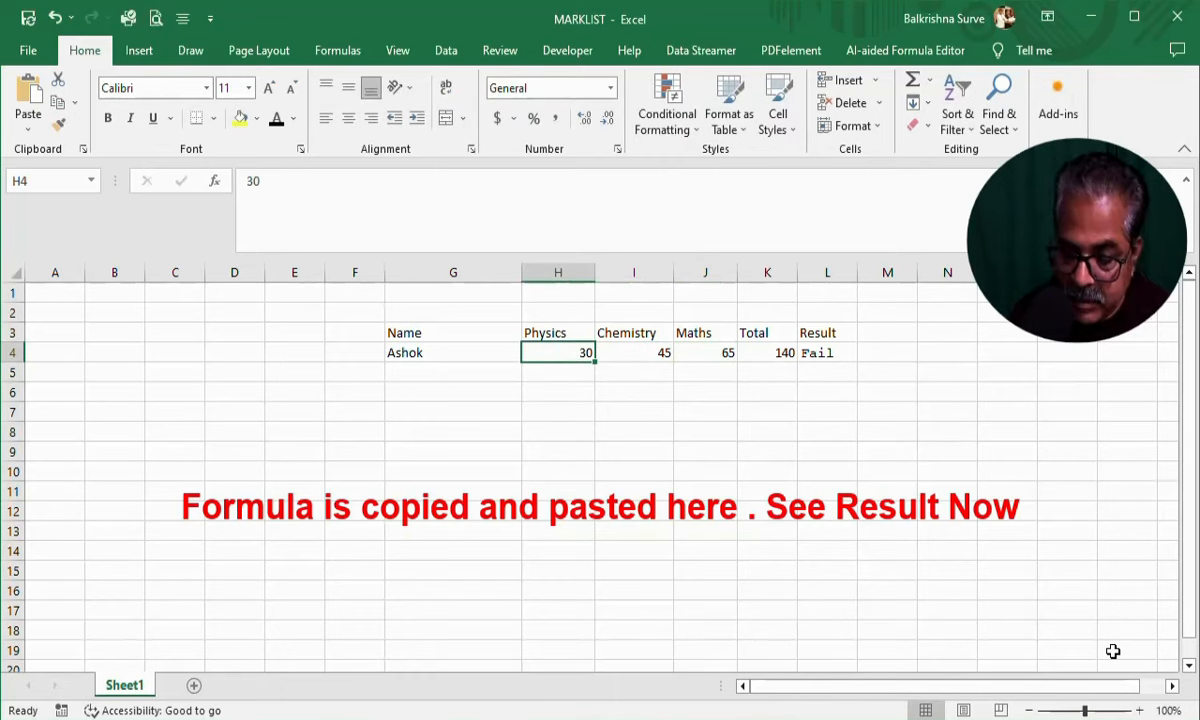
pyautogui.write('35')
pyautogui.press('Return')
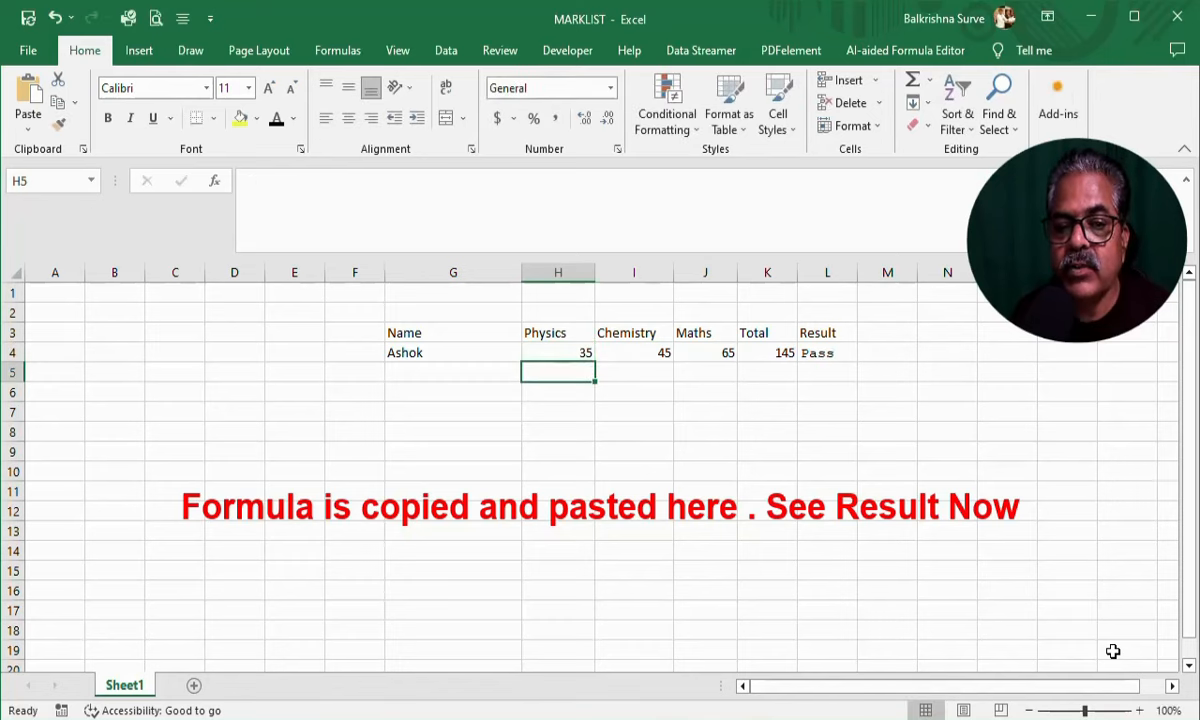
pyautogui.press('Up')
pyautogui.press('Right')
pyautogui.press('Right')
pyautogui.press('Right')
pyautogui.press('Right')
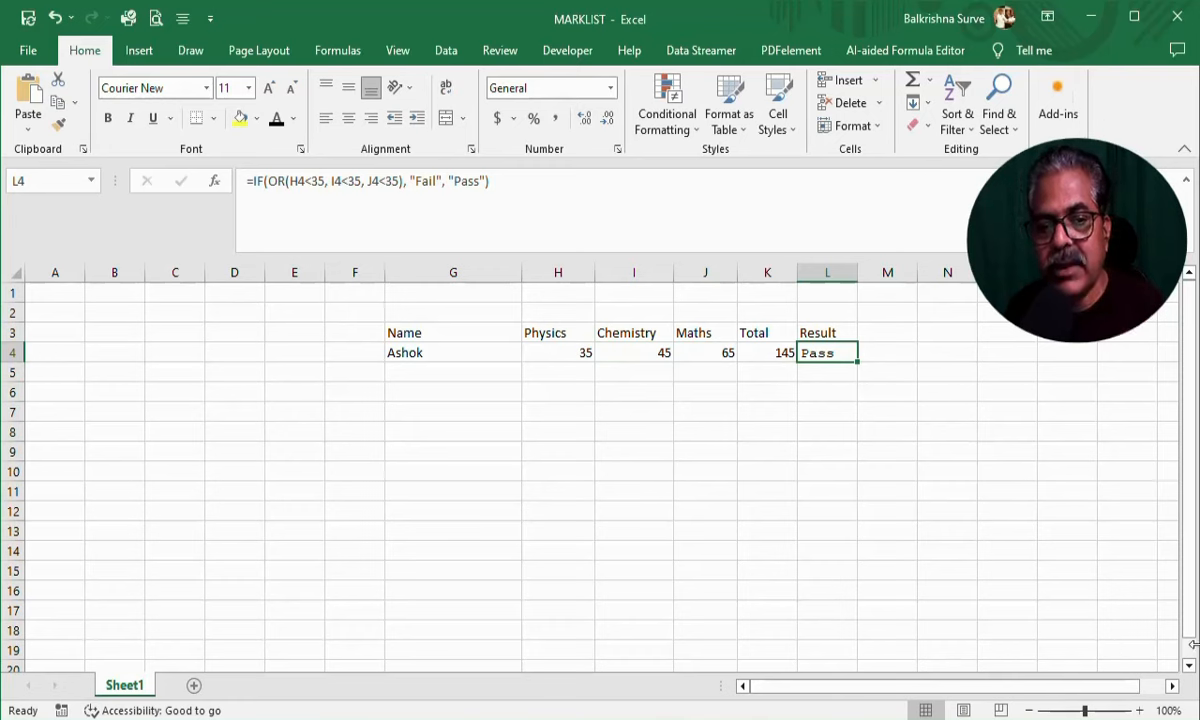
pyautogui.click(818, 412)
pyautogui.click(816, 353)
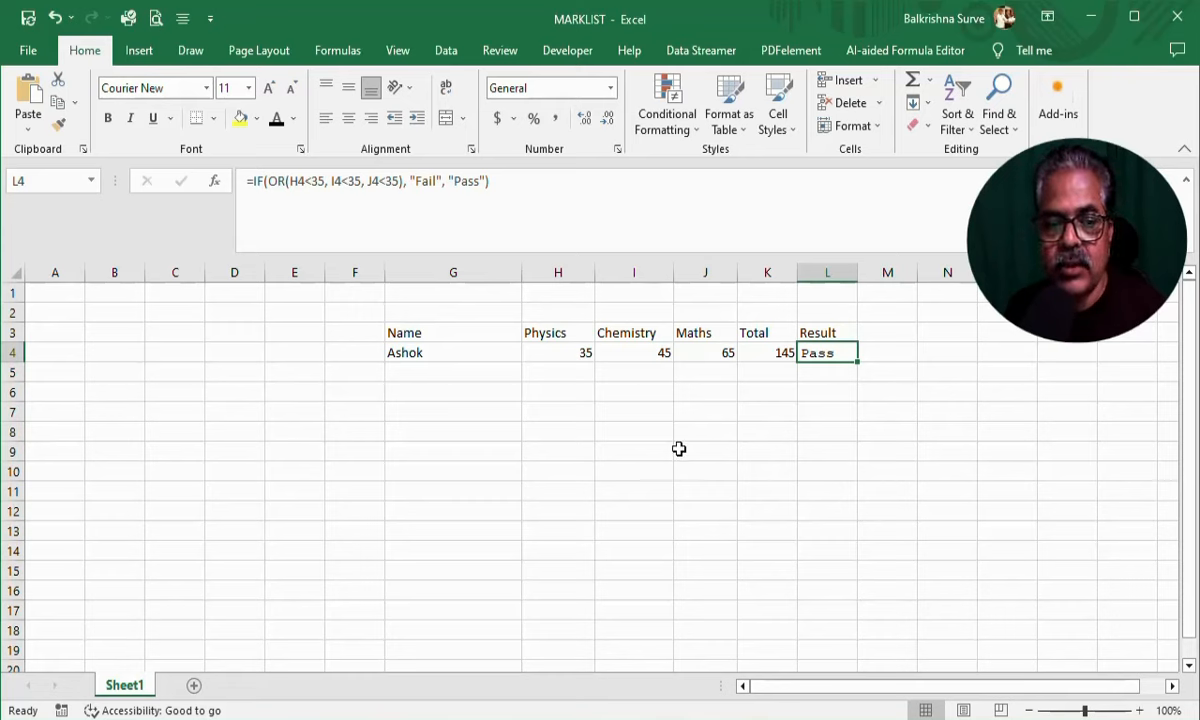
pyautogui.click(570, 376)
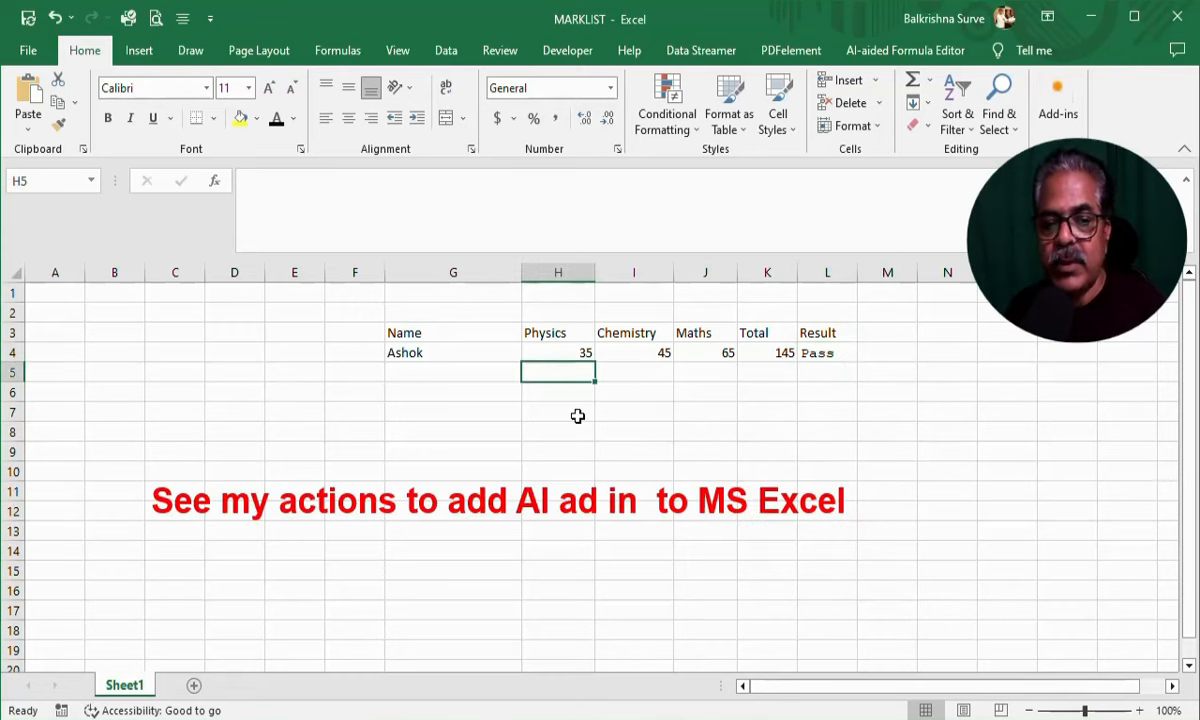
pyautogui.click(564, 431)
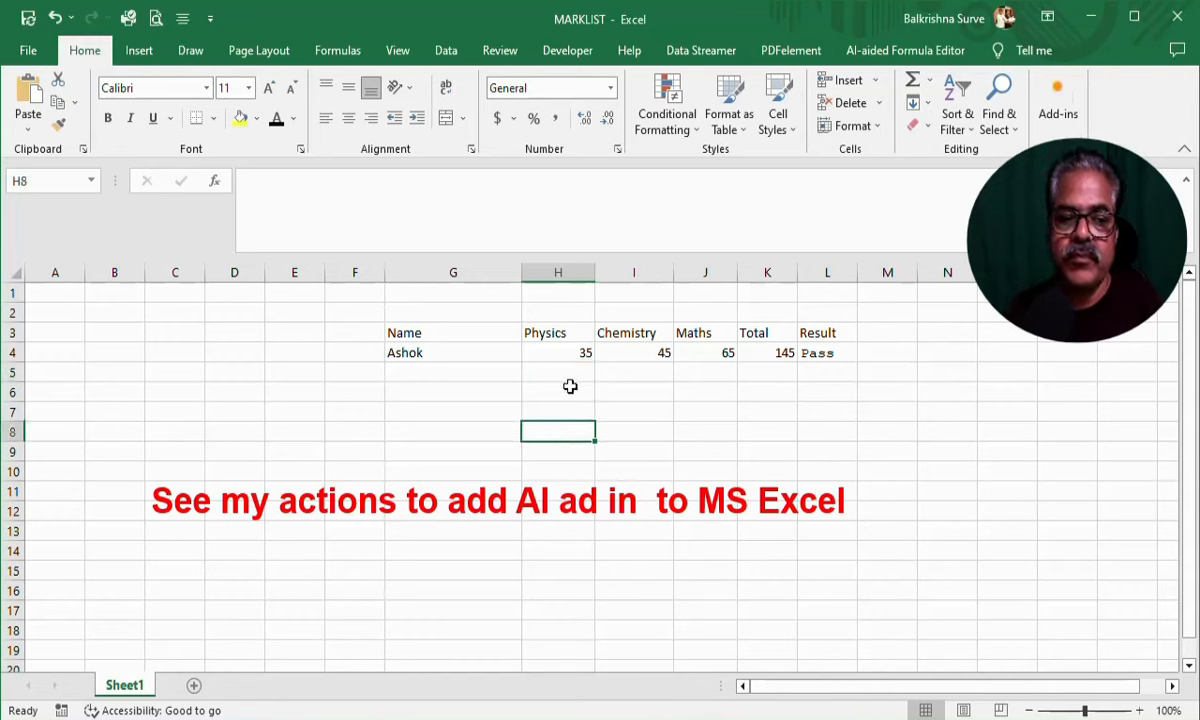
pyautogui.click(541, 368)
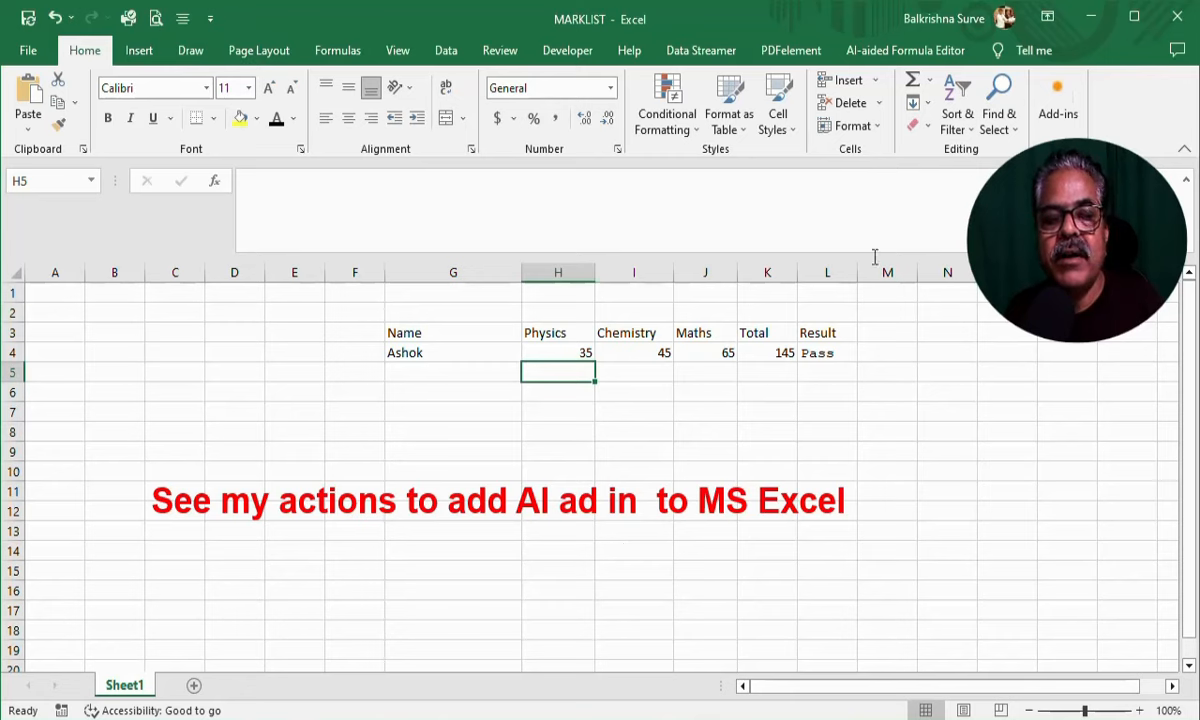
# Open the Office Add-ins store and search it for "AI"
pyautogui.click(567, 55)
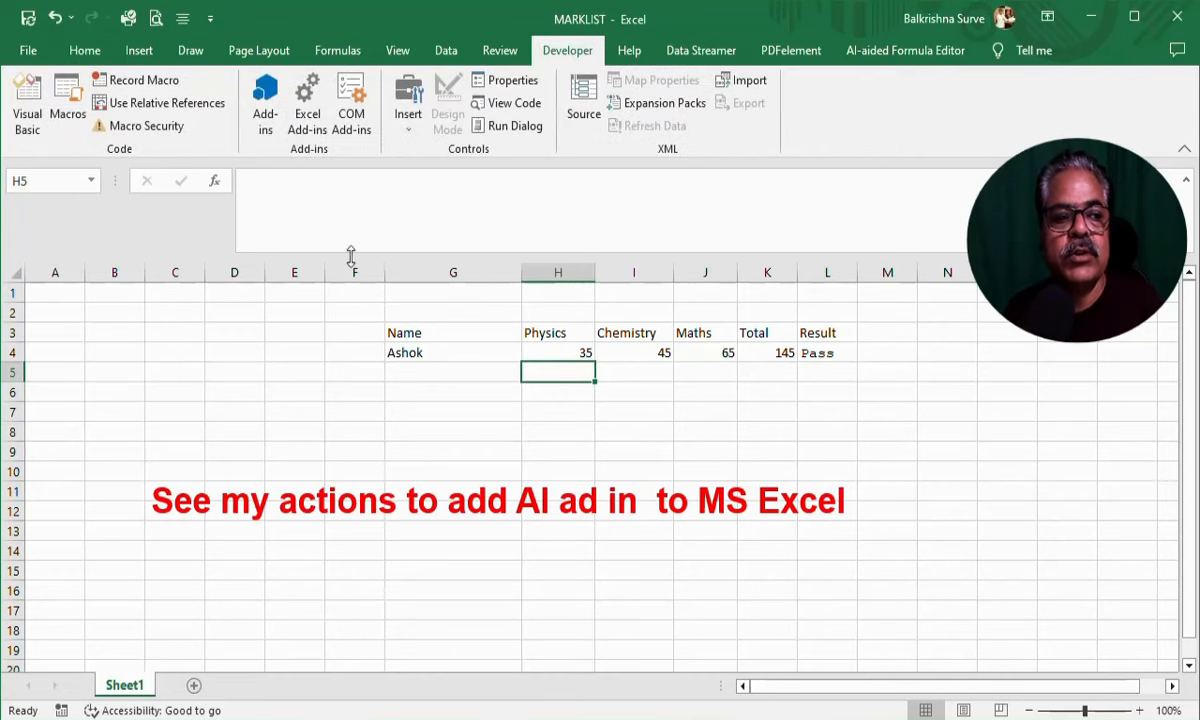
pyautogui.click(266, 125)
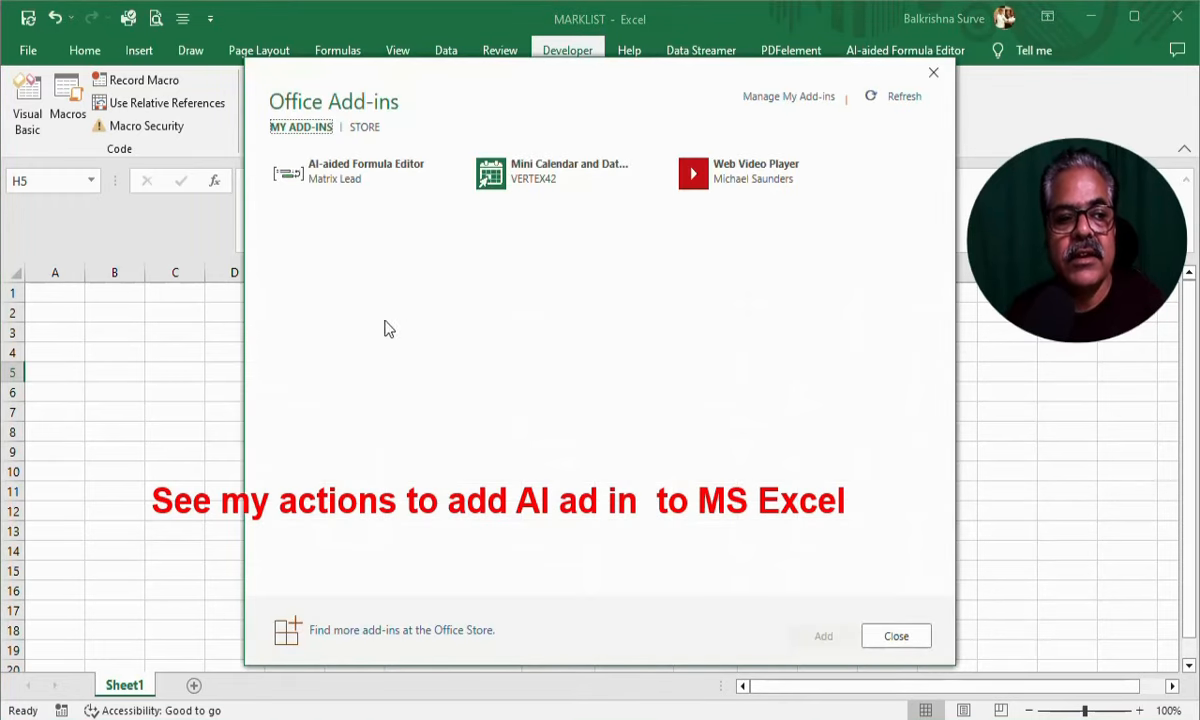
pyautogui.click(362, 127)
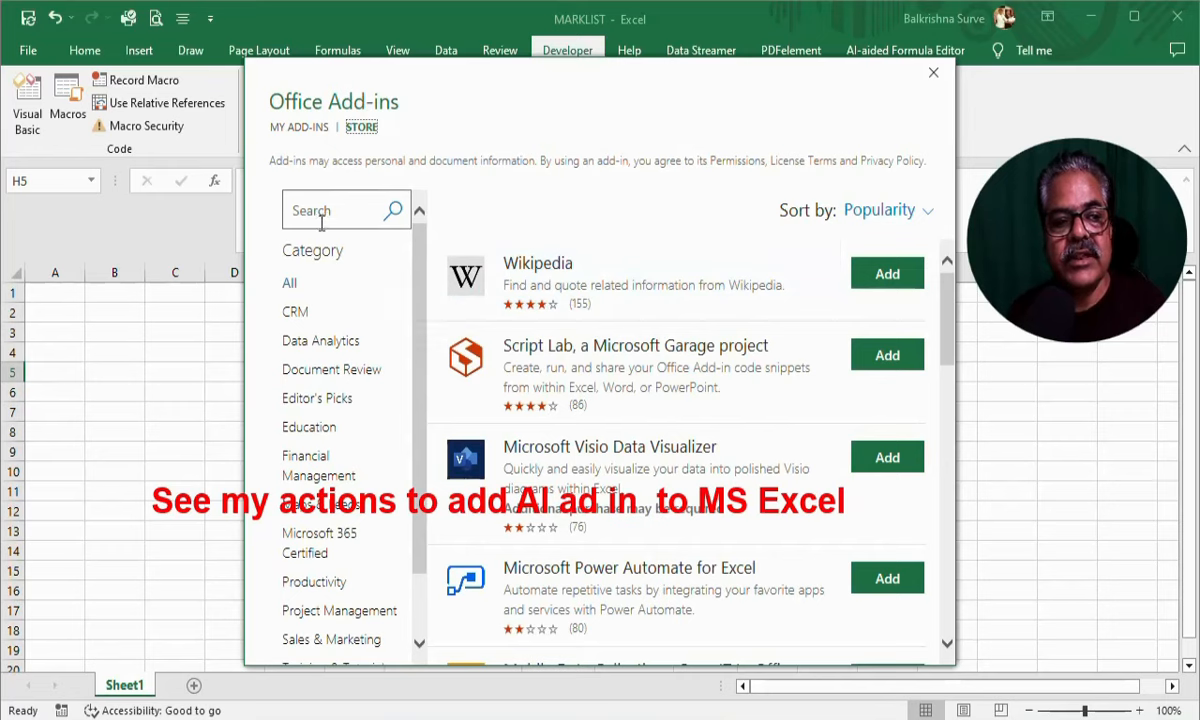
pyautogui.click(322, 212)
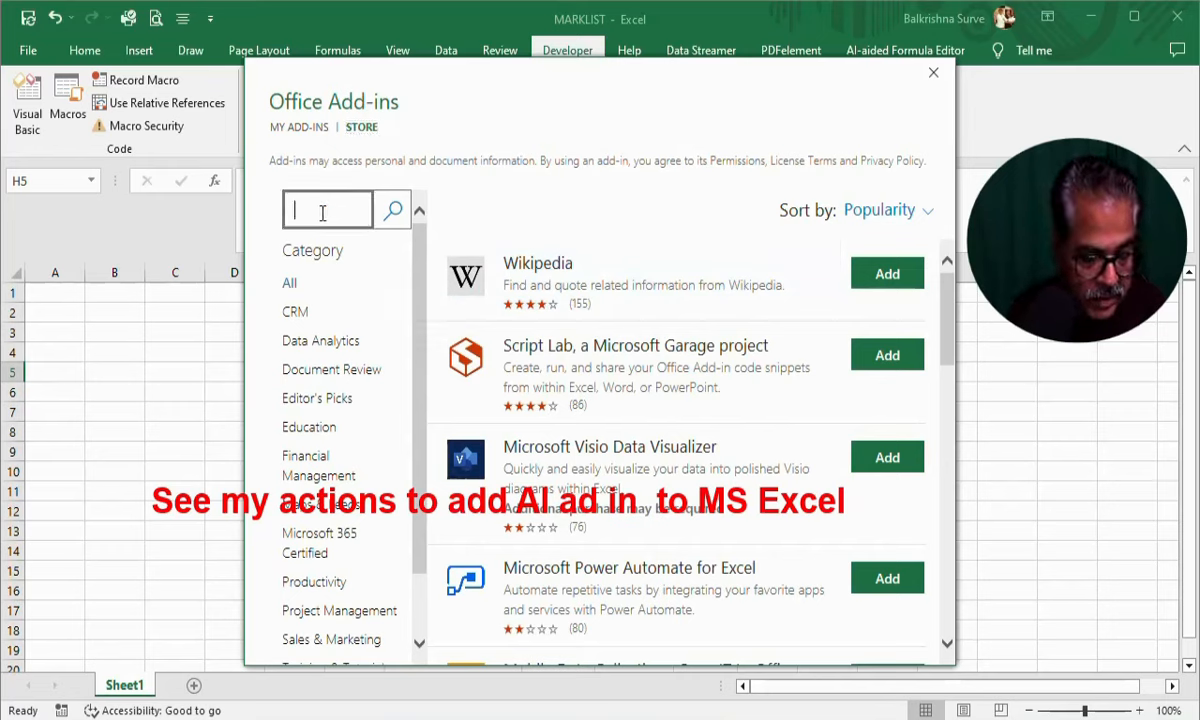
pyautogui.write('AI')
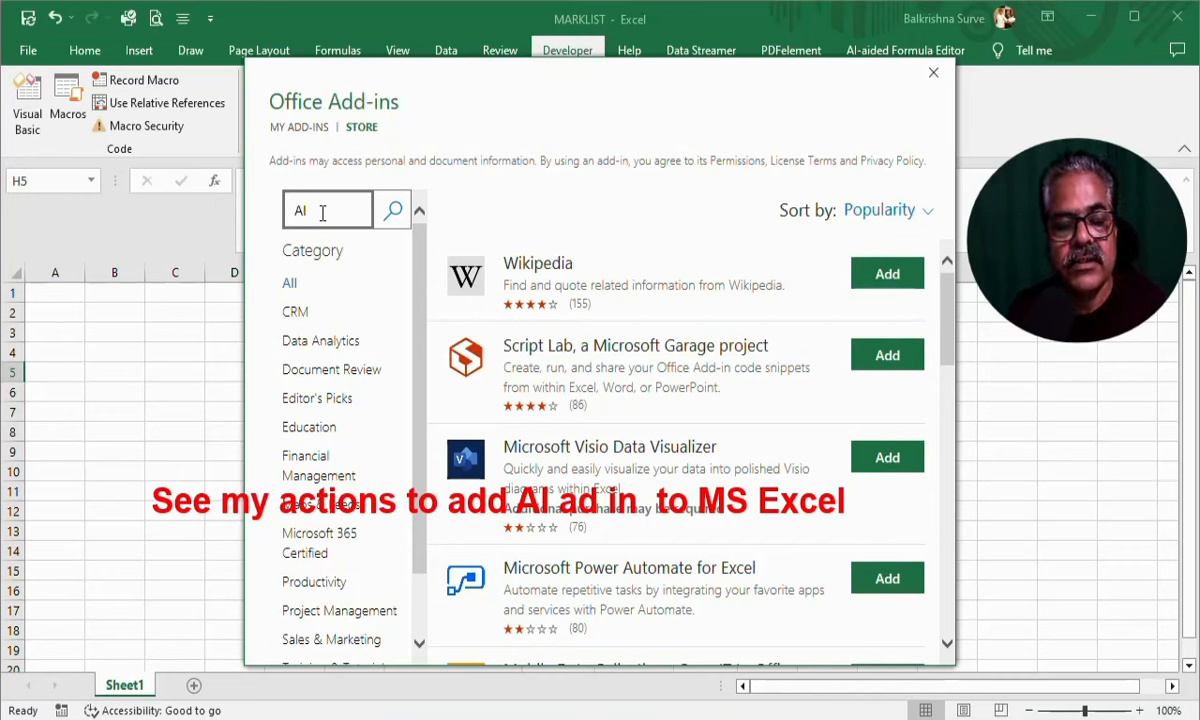
pyautogui.press('Return')
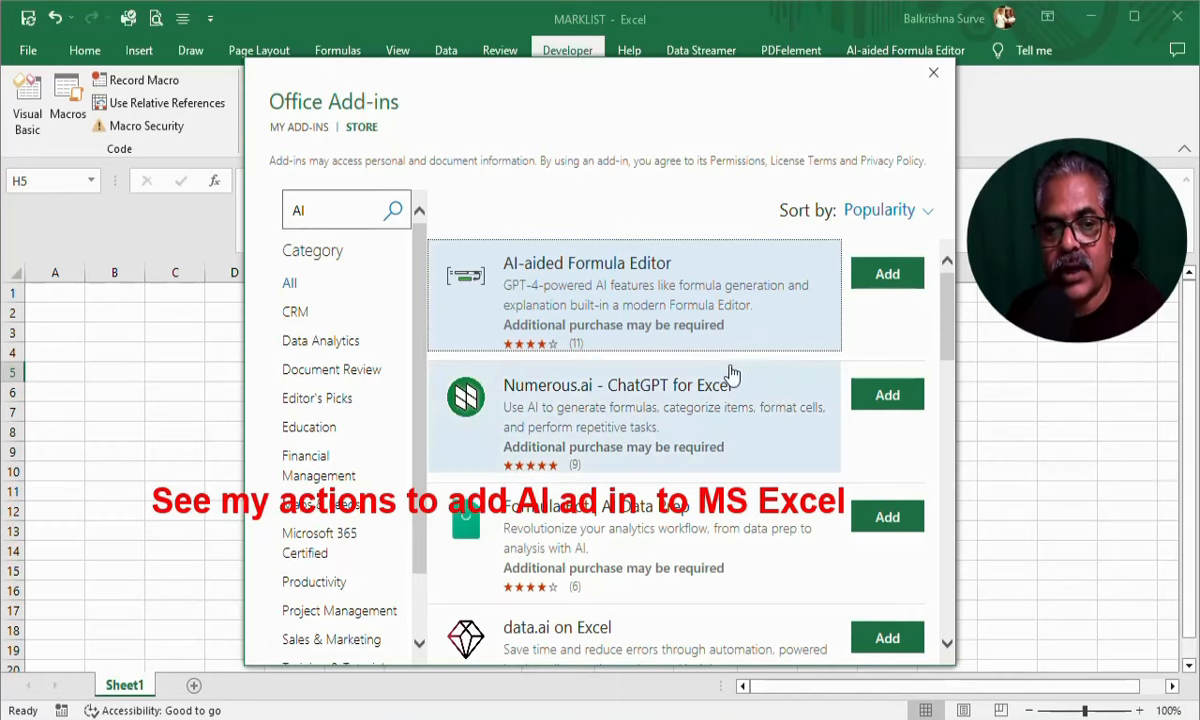
# Add the AI-aided Formula Editor add-in and accept its license terms and conditions
pyautogui.click(885, 280)
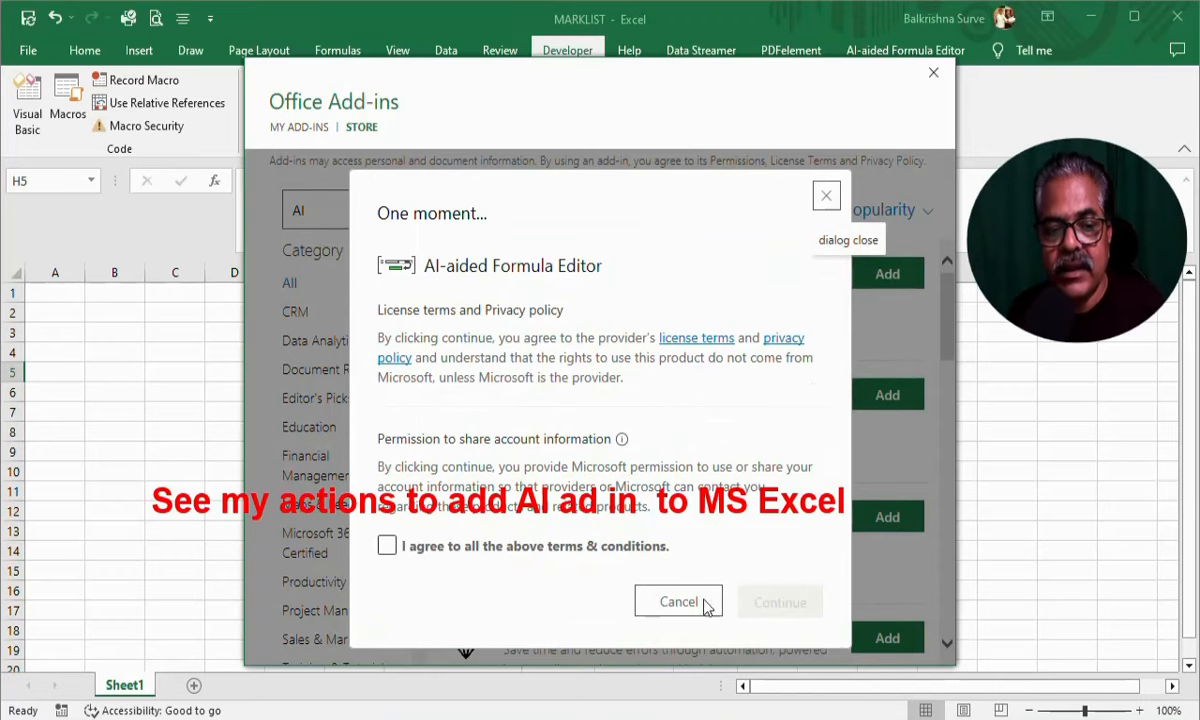
pyautogui.click(388, 545)
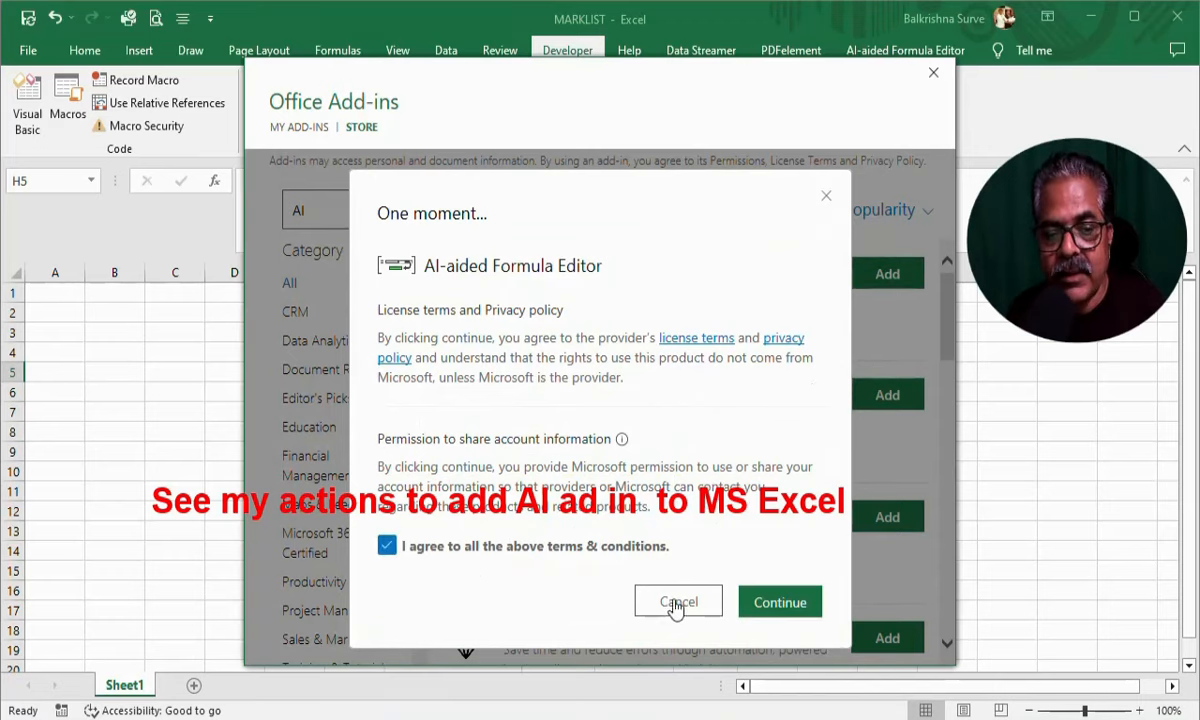
pyautogui.click(805, 609)
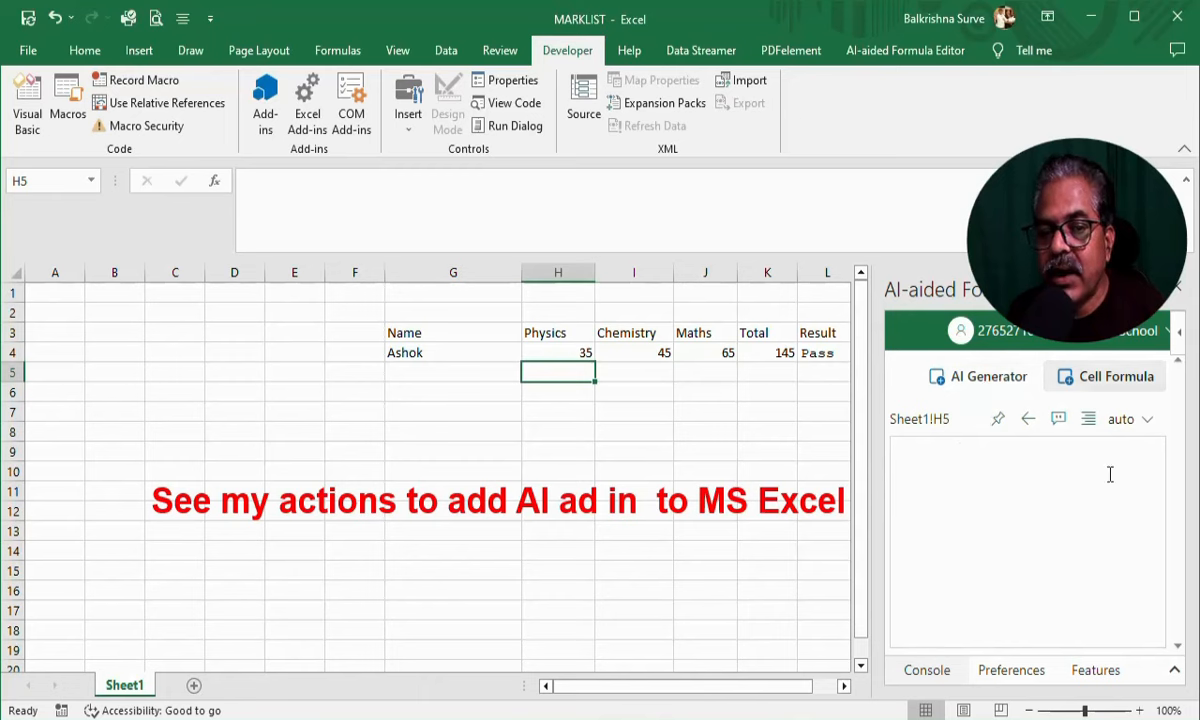
# Open the add-in's AI Generator and clear the sample formula description "Sum of A1 to B200"
pyautogui.click(996, 378)
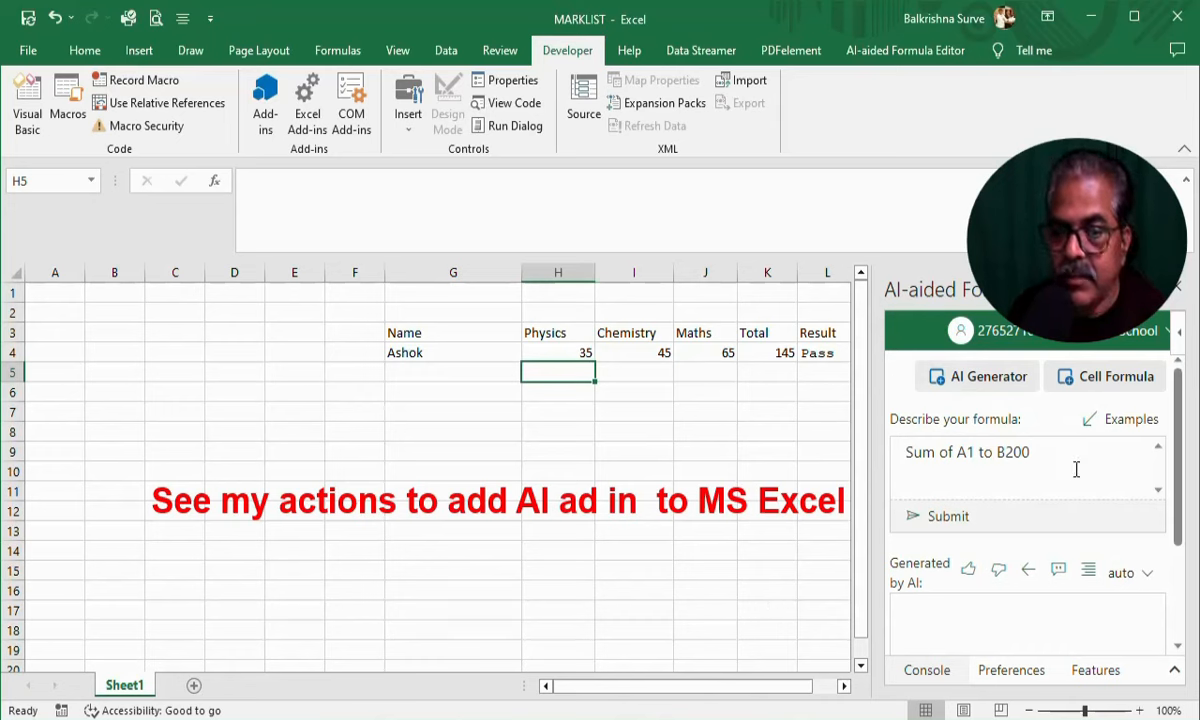
pyautogui.press('BackSpace')
pyautogui.press('BackSpace')
pyautogui.press('BackSpace')
pyautogui.press('BackSpace')
pyautogui.press('BackSpace')
pyautogui.press('BackSpace')
pyautogui.press('BackSpace')
pyautogui.press('BackSpace')
pyautogui.press('BackSpace')
pyautogui.press('BackSpace')
pyautogui.press('BackSpace')
pyautogui.press('BackSpace')
pyautogui.press('BackSpace')
pyautogui.press('BackSpace')
pyautogui.press('BackSpace')
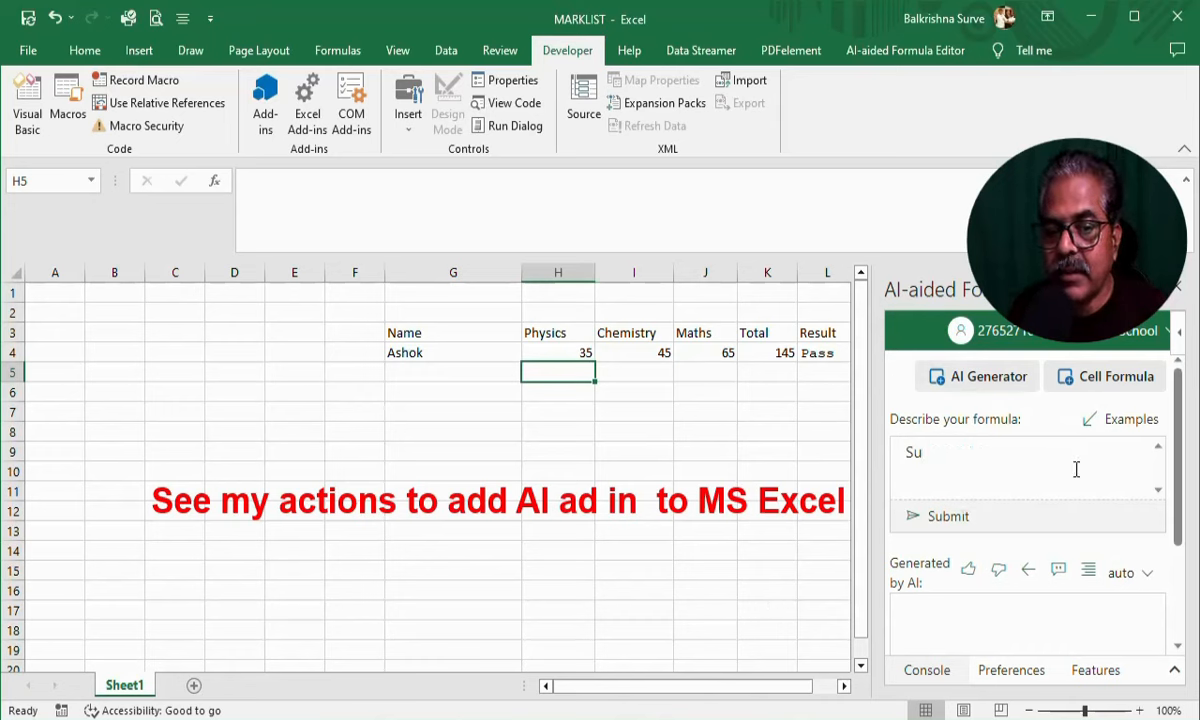
pyautogui.press('BackSpace')
pyautogui.press('BackSpace')
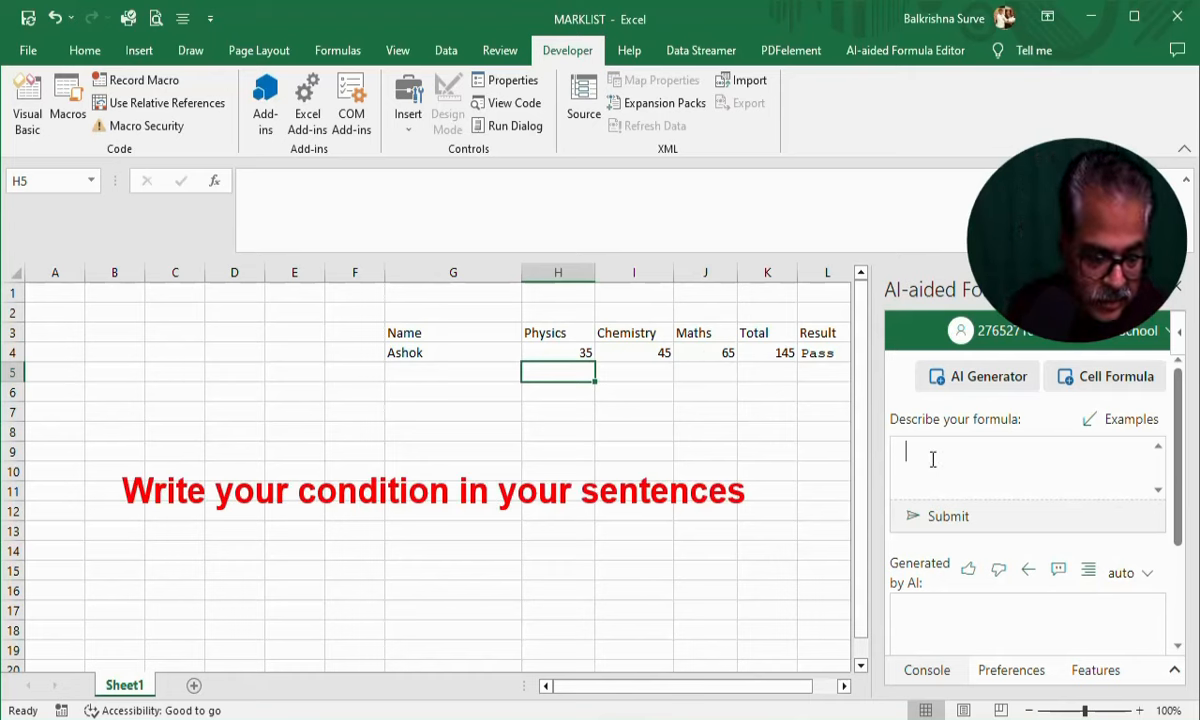
# Describe the formula as "If H4 or J4 or I4 is less than 34 Fail otherwise pass" and submit it for generation
pyautogui.write('If H')
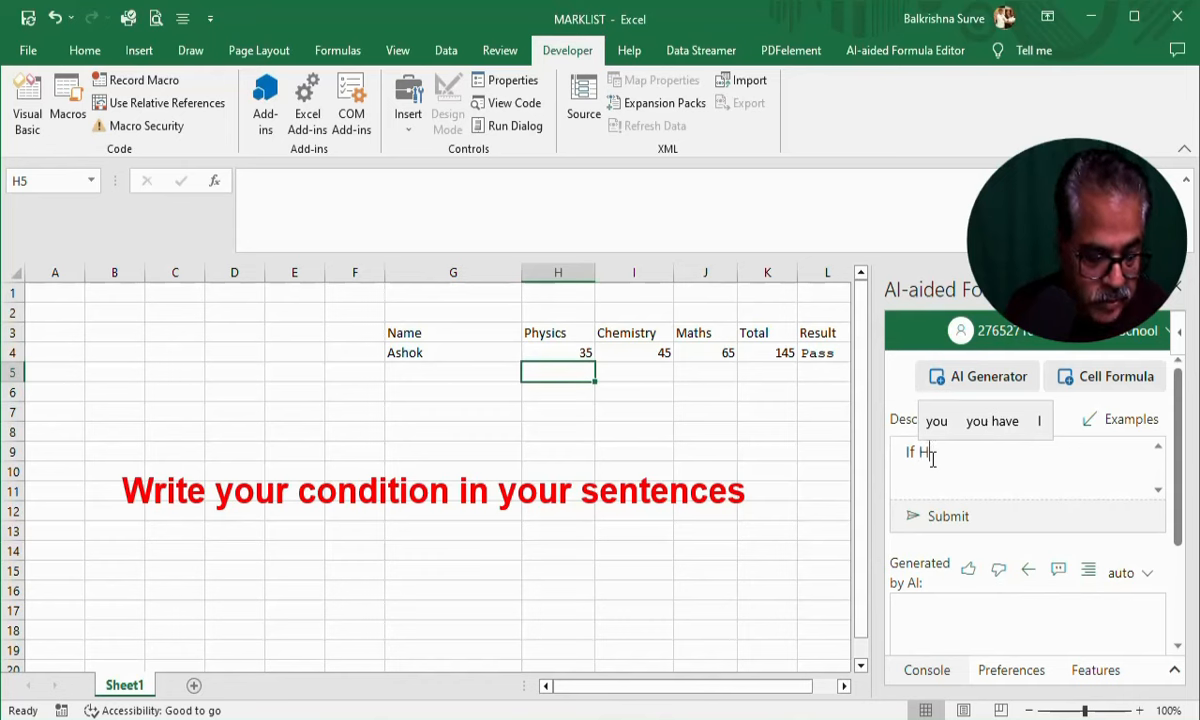
pyautogui.write('4 or ')
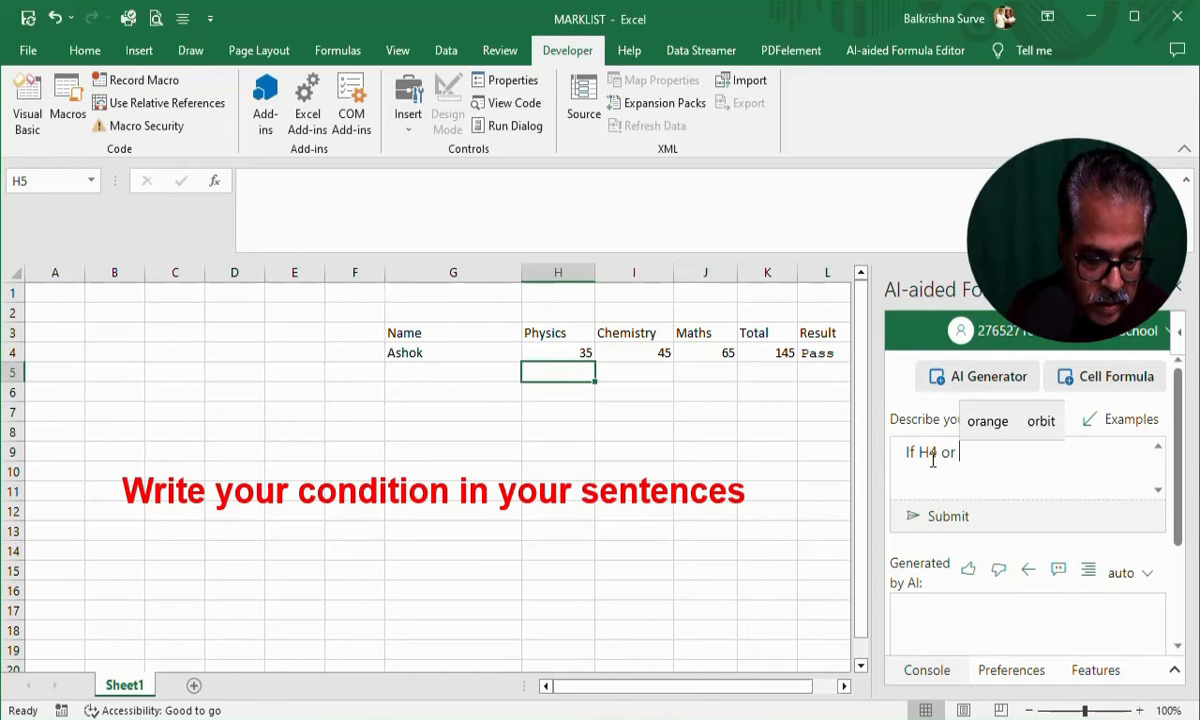
pyautogui.write('J4 or')
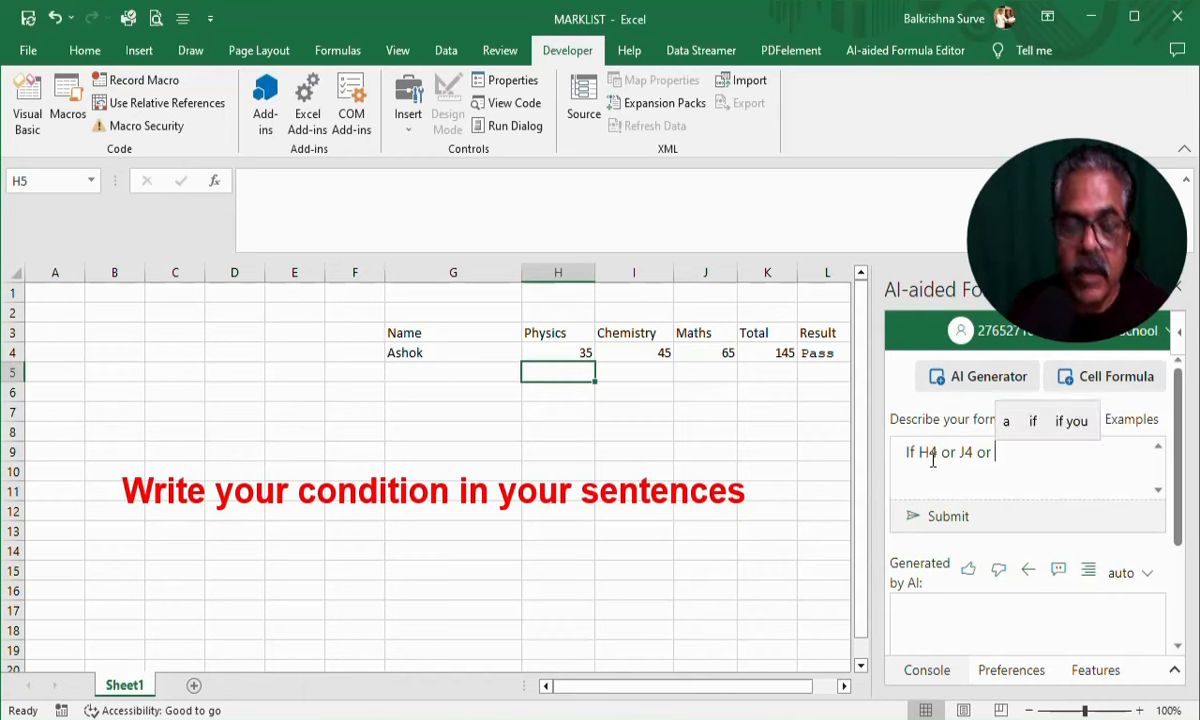
pyautogui.write('I4 ')
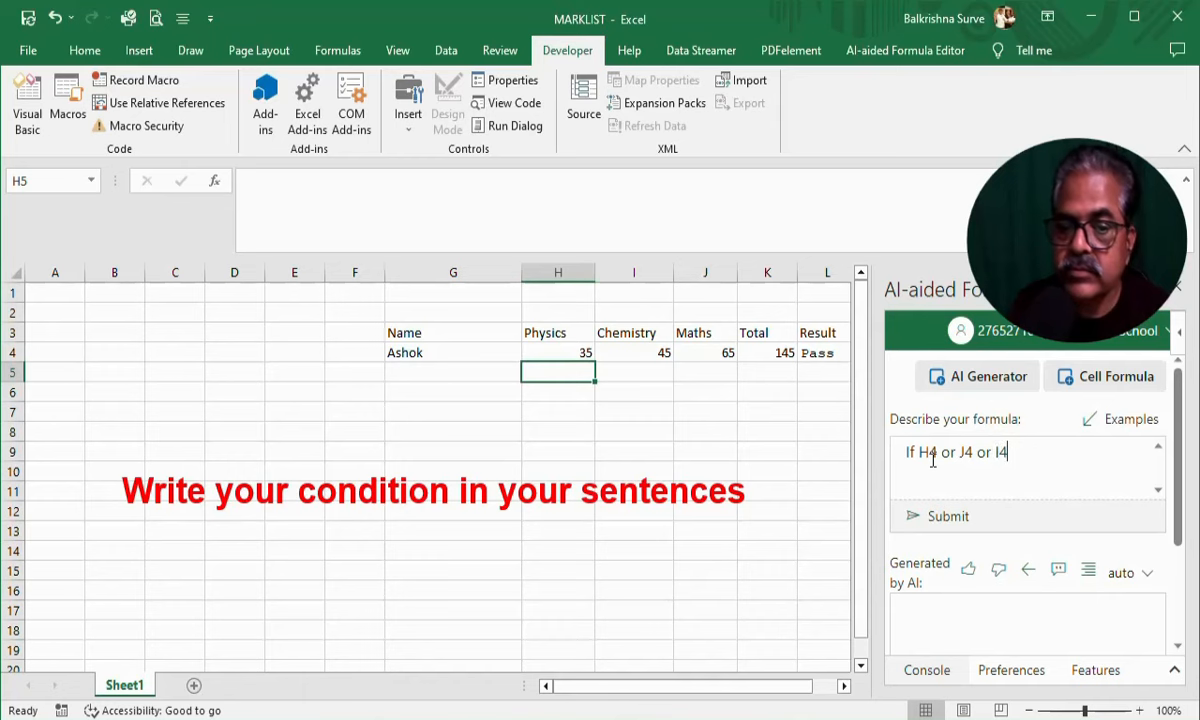
pyautogui.write('is ')
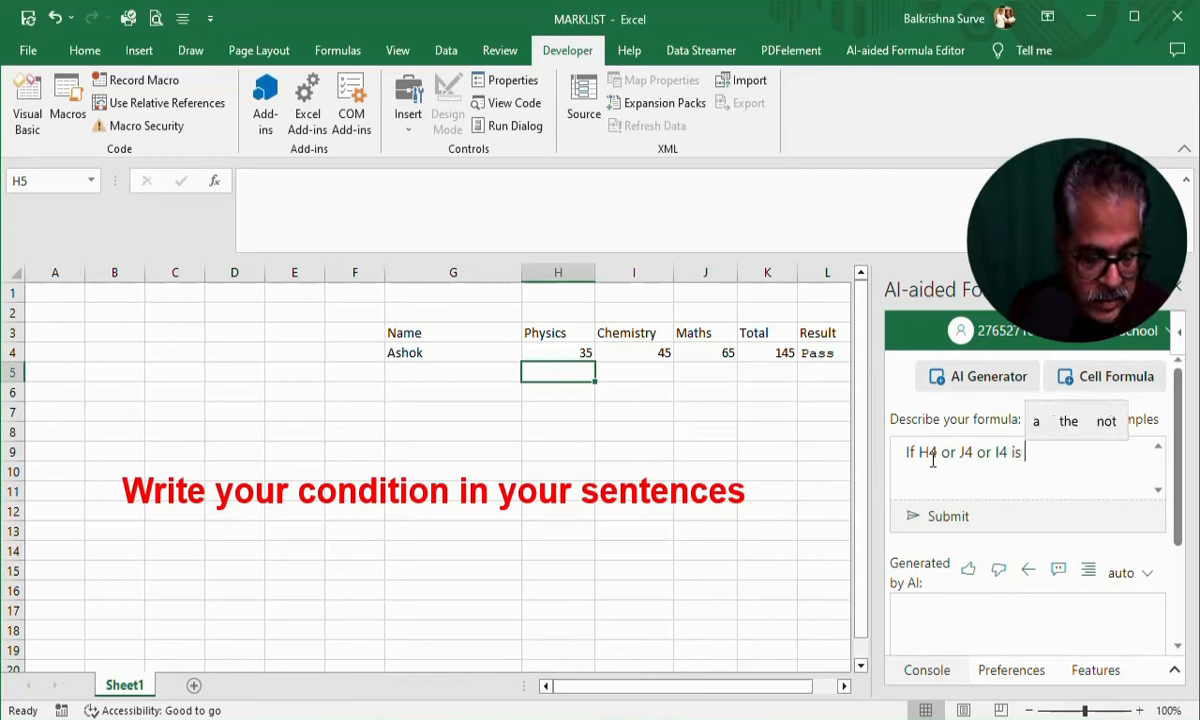
pyautogui.write('lesstha')
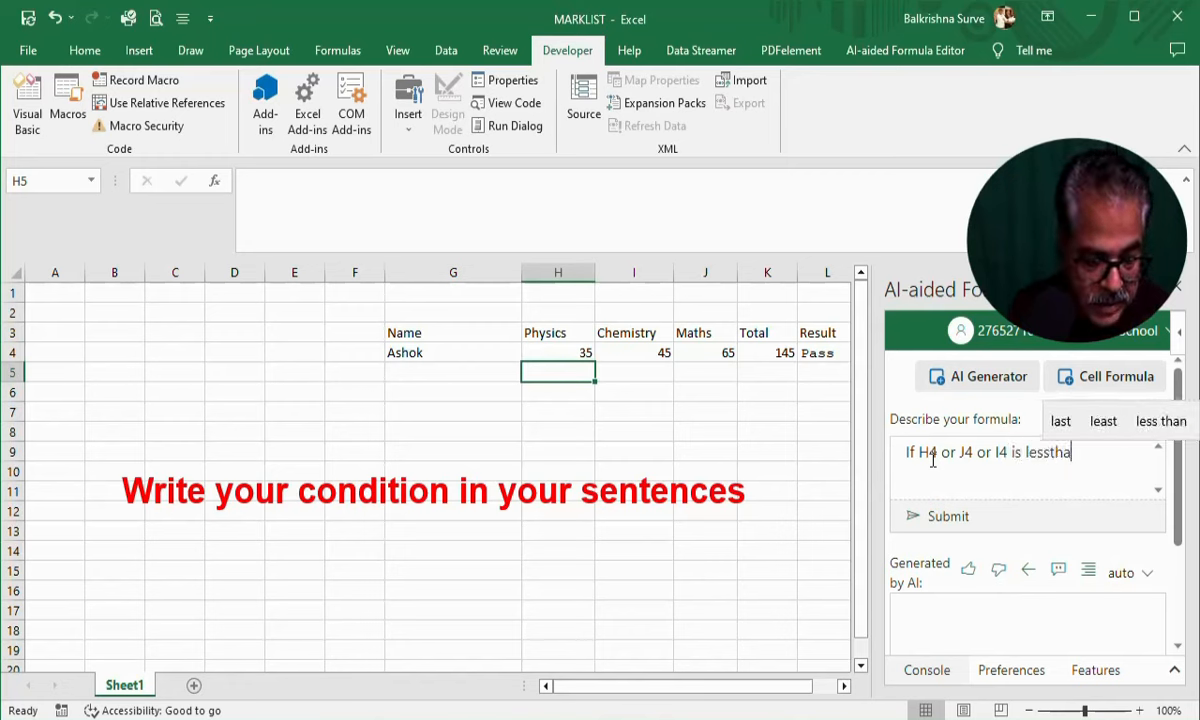
pyautogui.click(1160, 421)
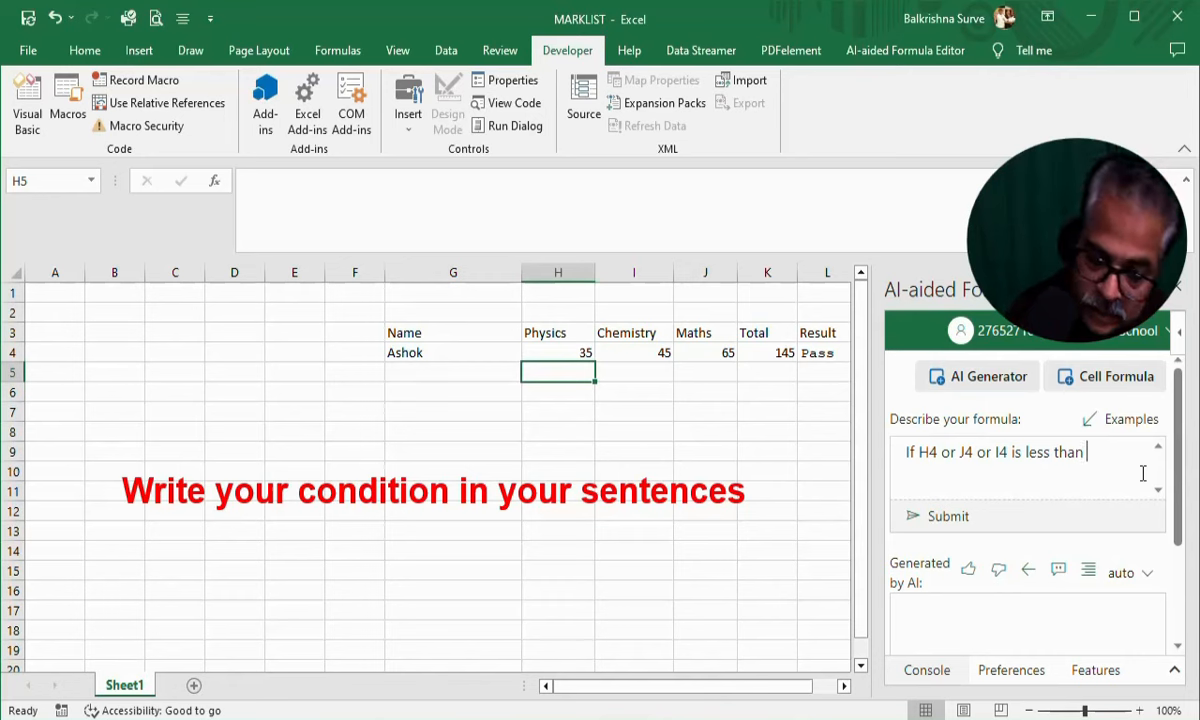
pyautogui.write('34')
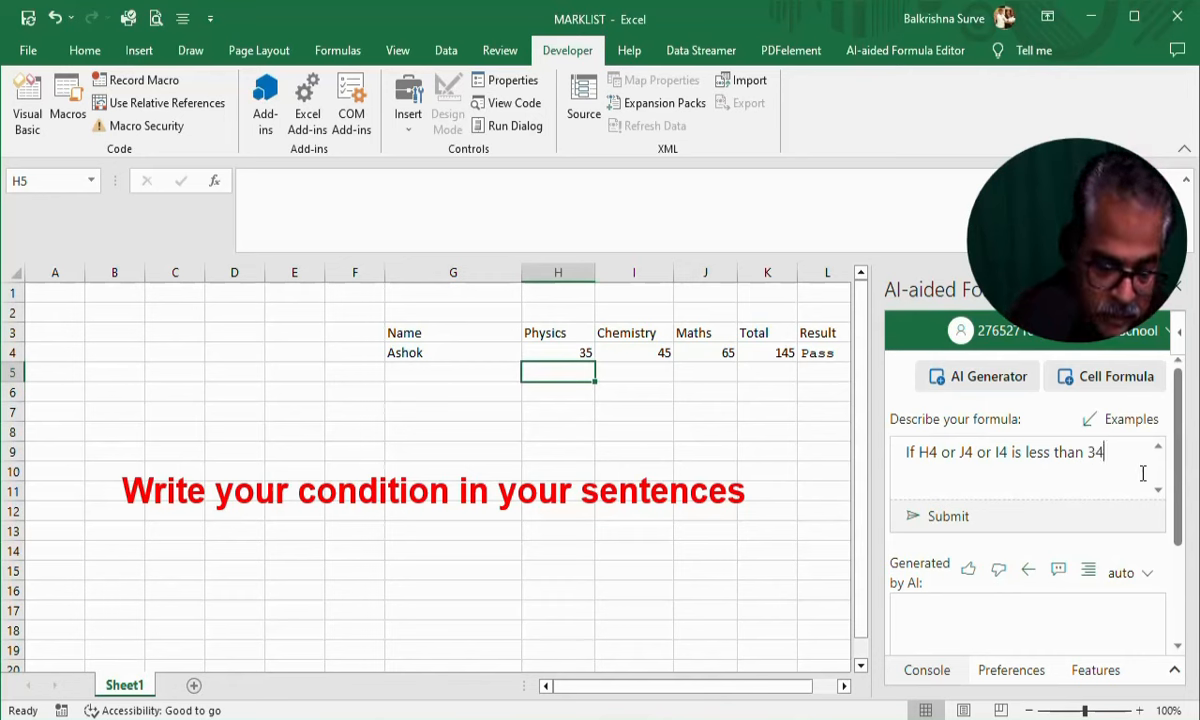
pyautogui.write(' F')
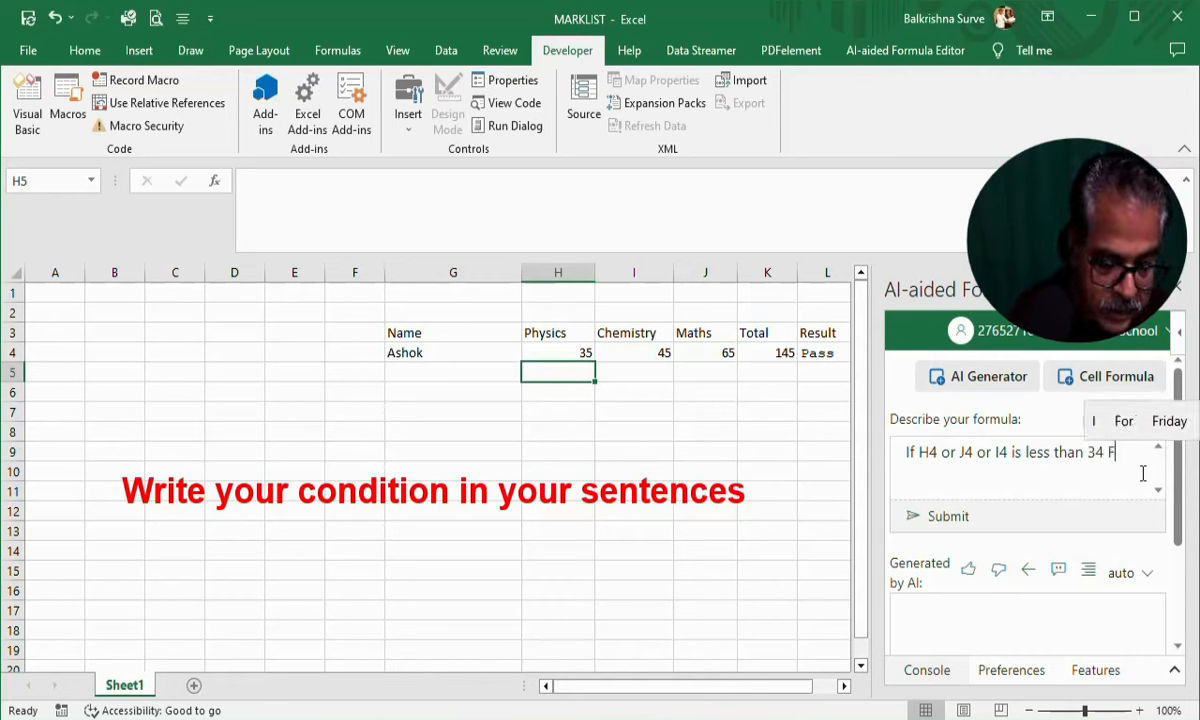
pyautogui.write('ail otherwis')
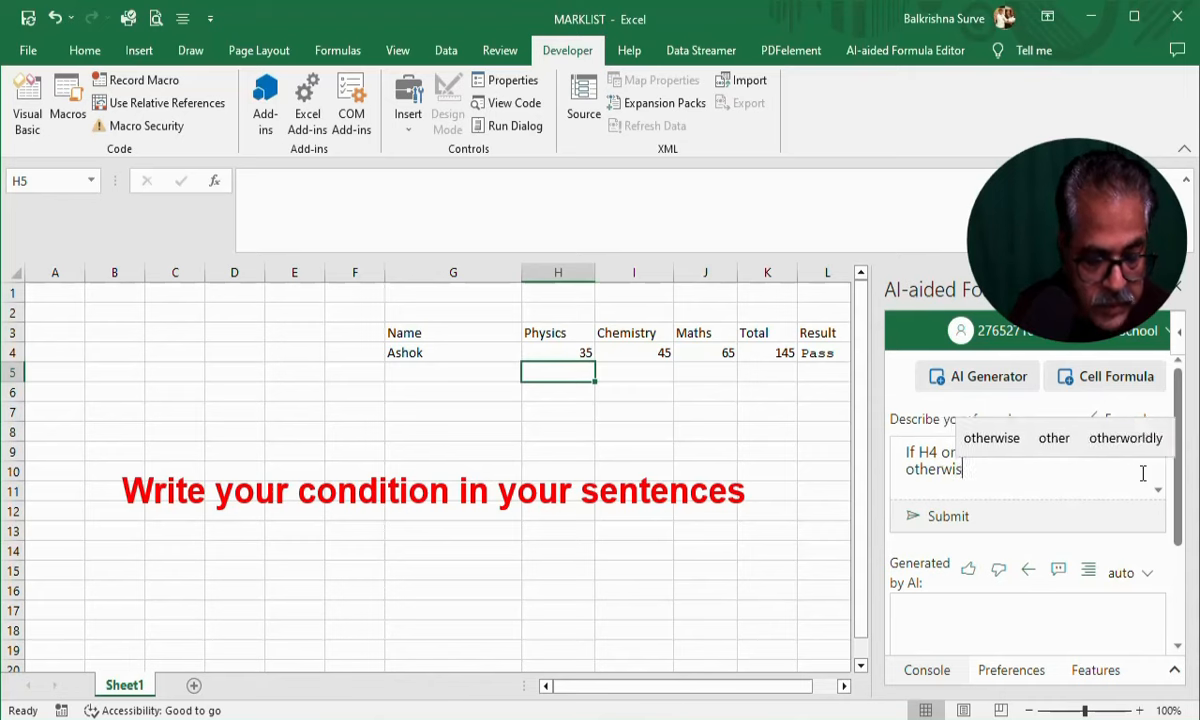
pyautogui.write('e pass')
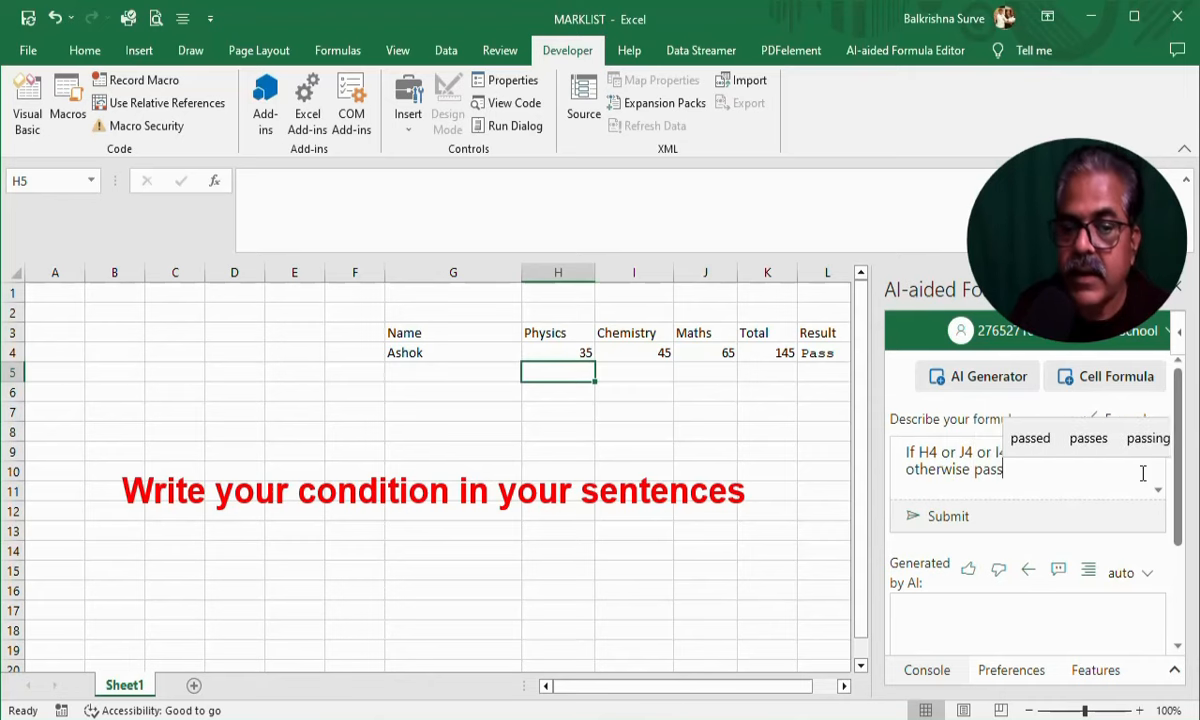
pyautogui.click(948, 520)
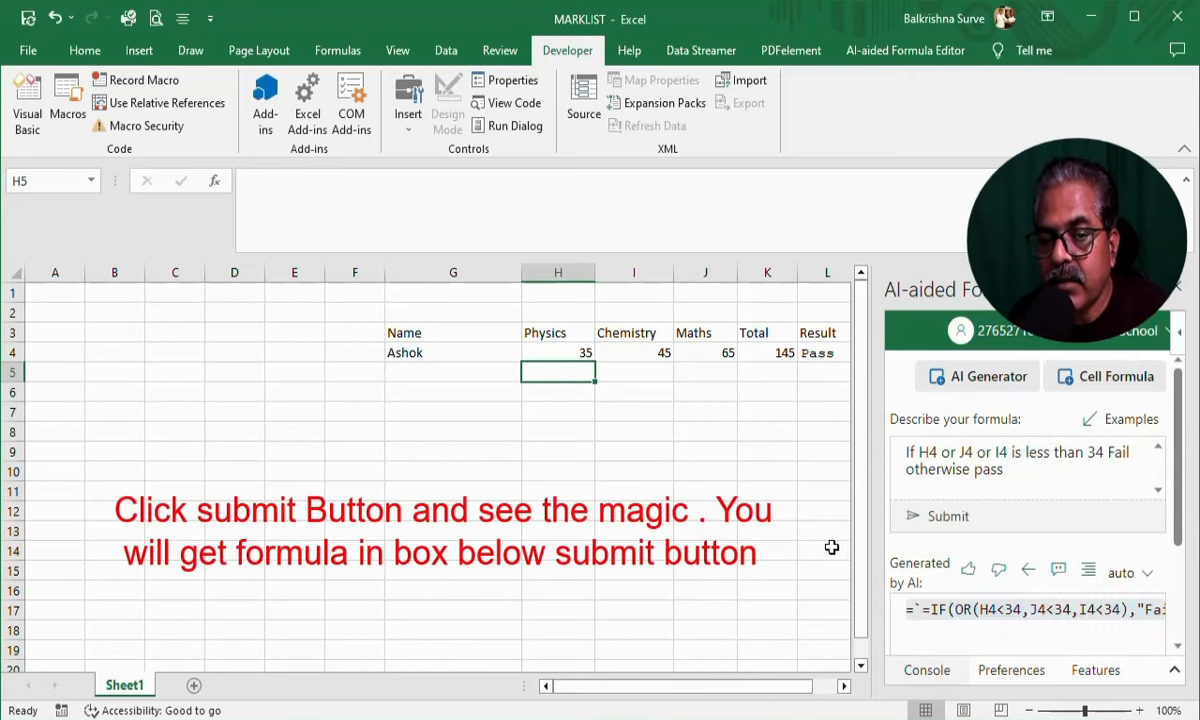
# Copy the formula generated by the add-in and paste it into cell L5, below the existing Result
pyautogui.scroll(-3, 832, 547)
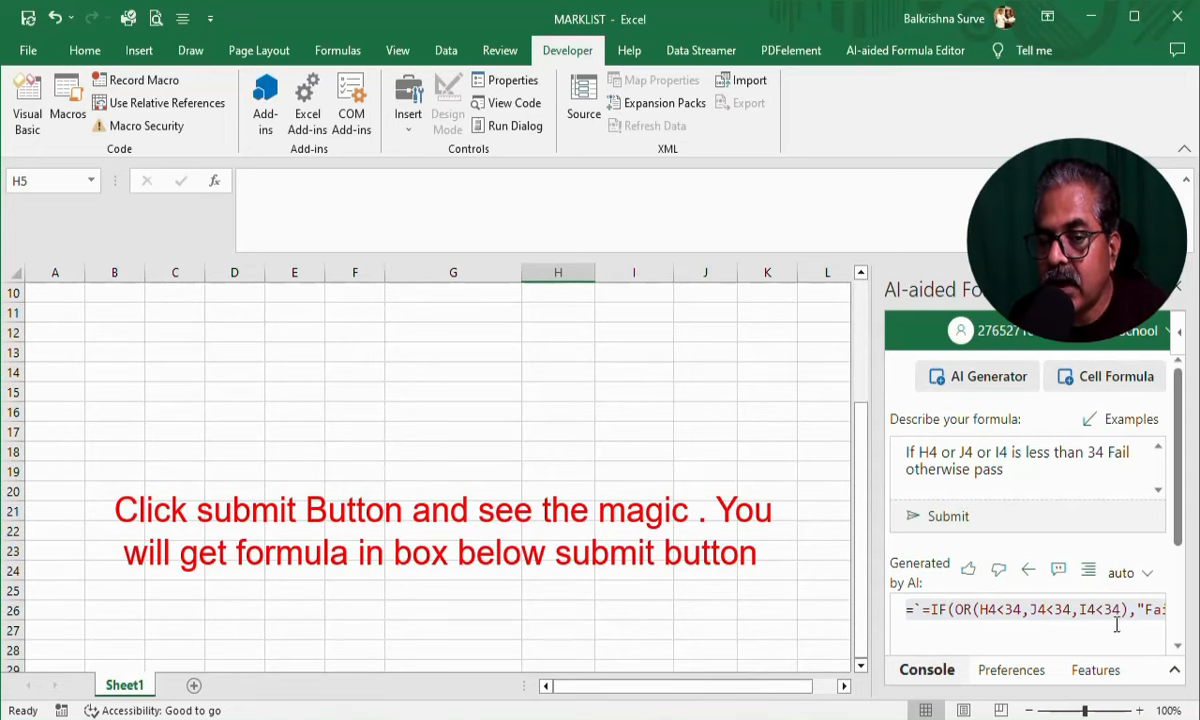
pyautogui.click(1177, 648)
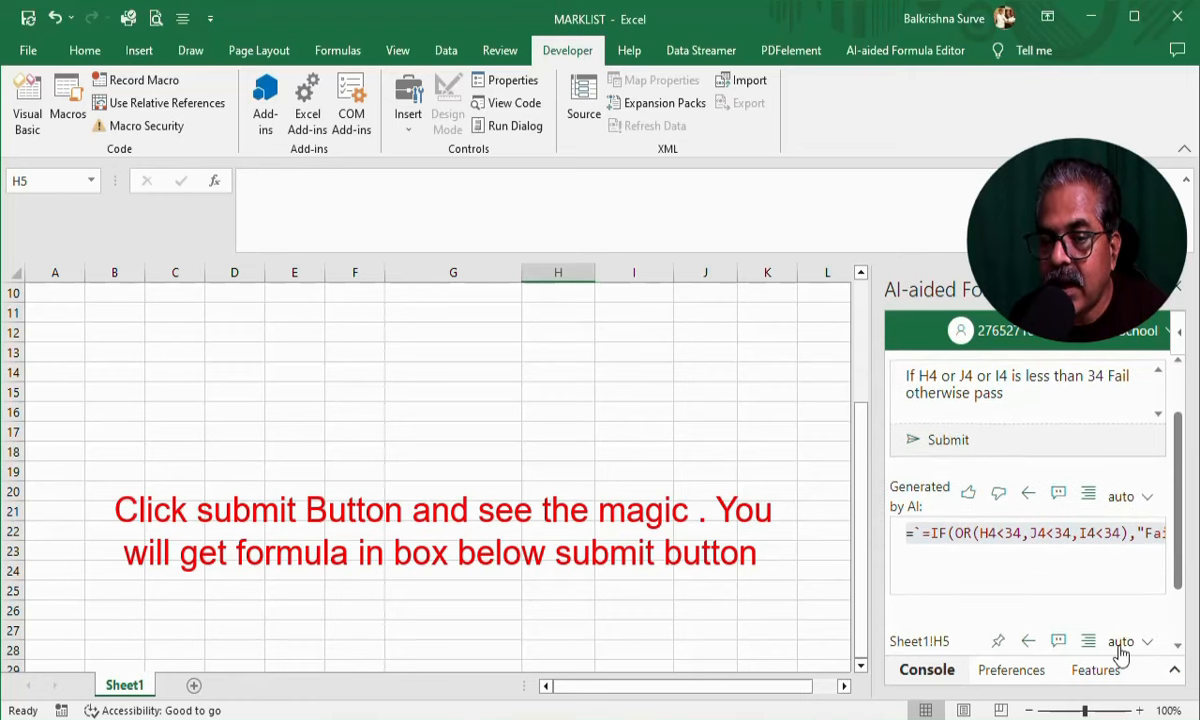
pyautogui.tripleClick(924, 533)
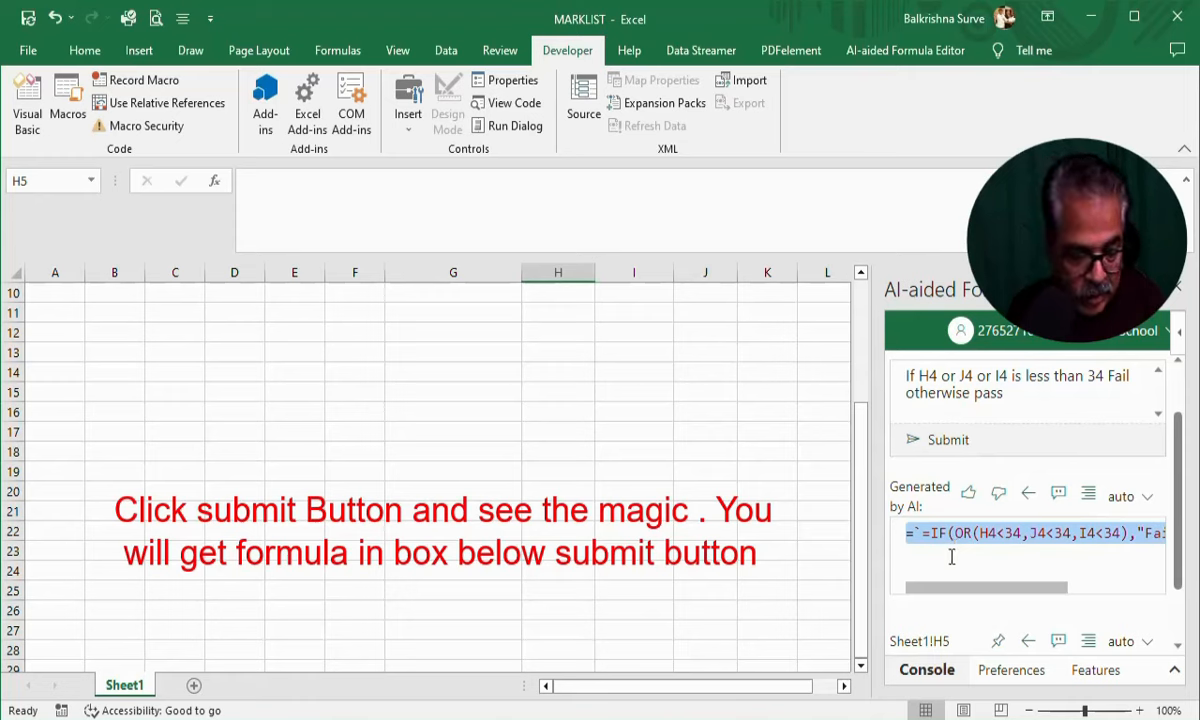
pyautogui.click(745, 511)
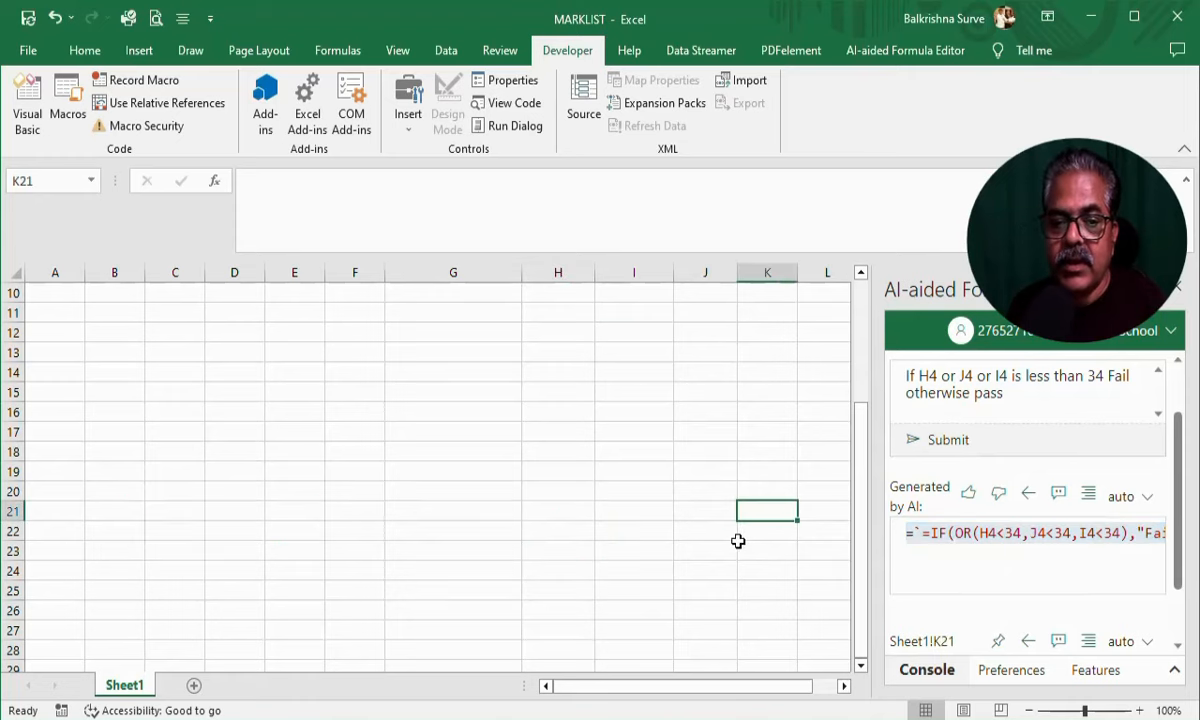
pyautogui.scroll(3, 719, 540)
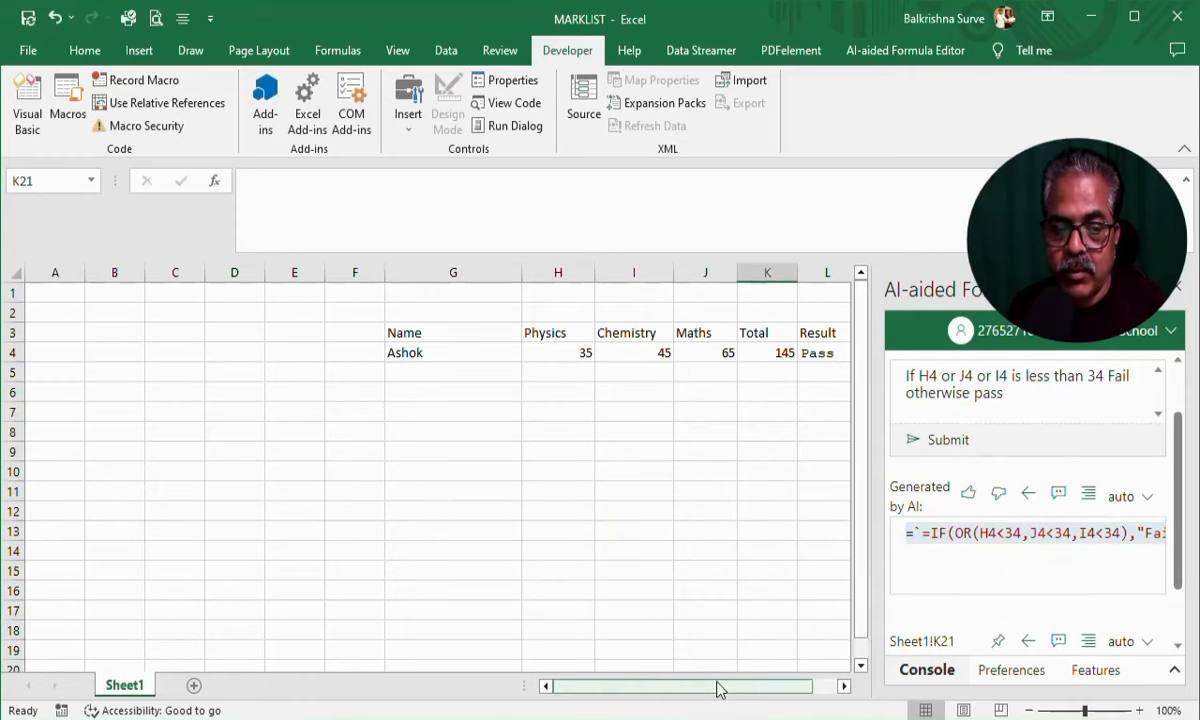
pyautogui.click(860, 667)
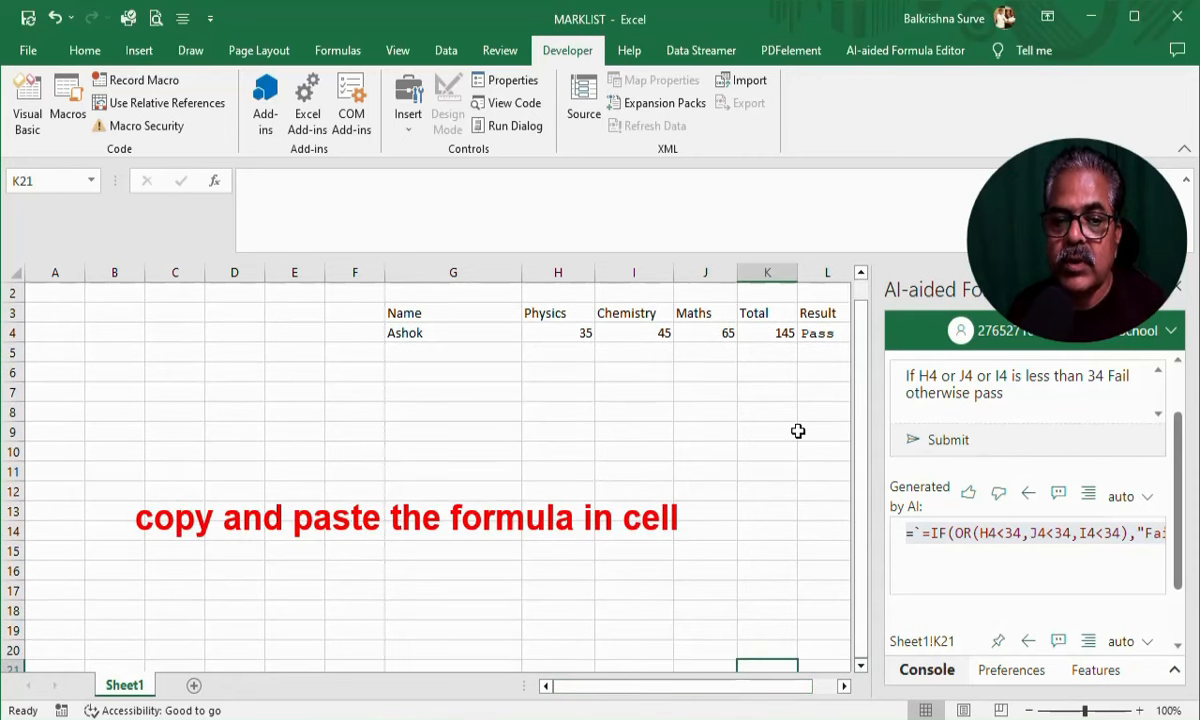
pyautogui.click(826, 354)
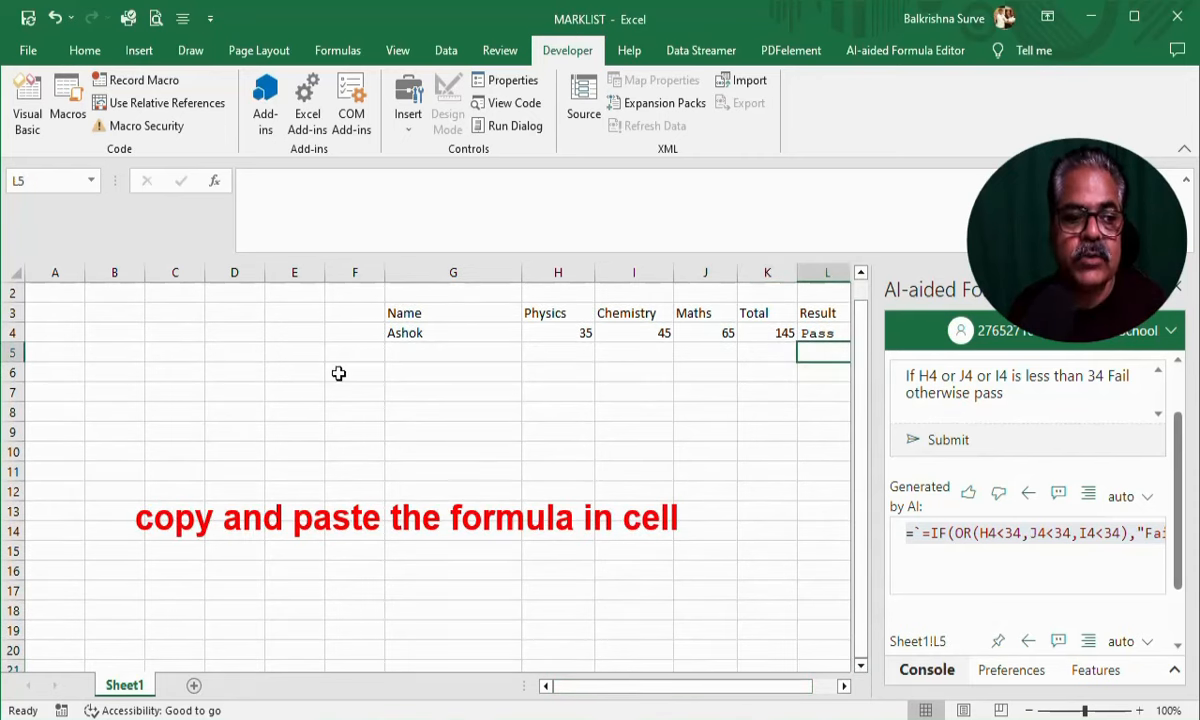
pyautogui.write('=`=IF(OR(H4<34,J4<34,I4<34),"Fail","Pass")`')
pyautogui.hscroll(3, 466, 479)
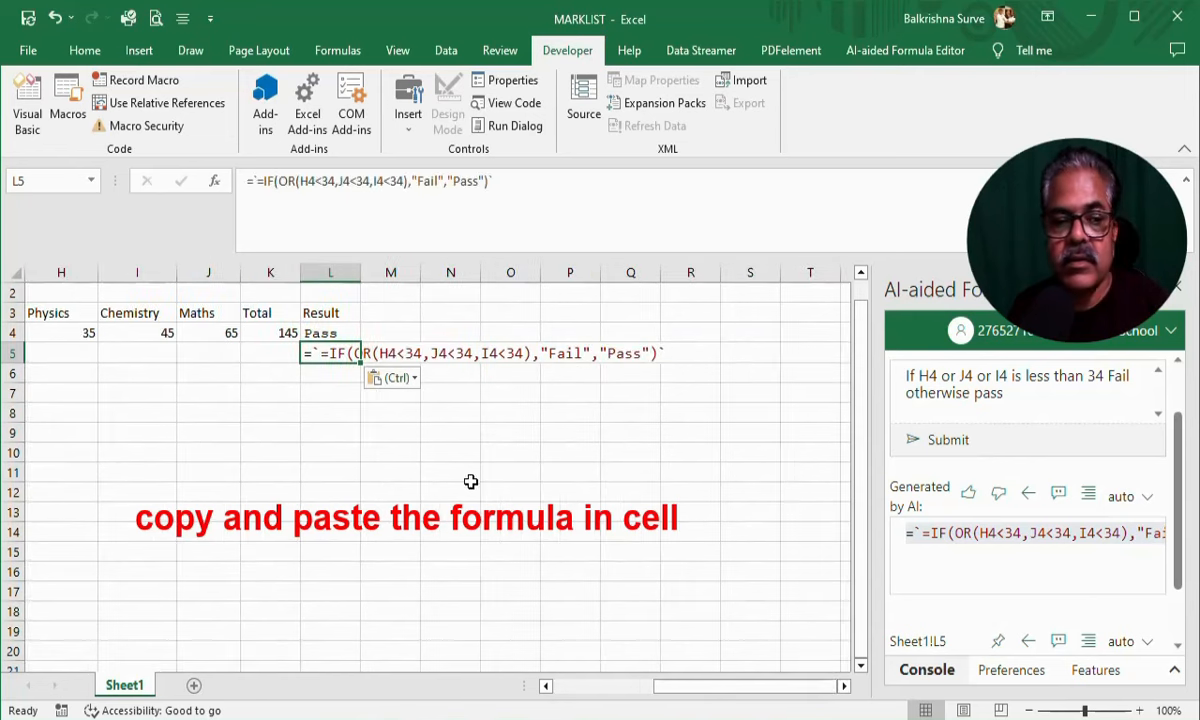
# Remove the backticks and the extra equals sign from cell L5, making the formula =IF(OR(H4<34,J4<34,I4<34),"Fail","Pass")
pyautogui.click(375, 470)
pyautogui.click(320, 352)
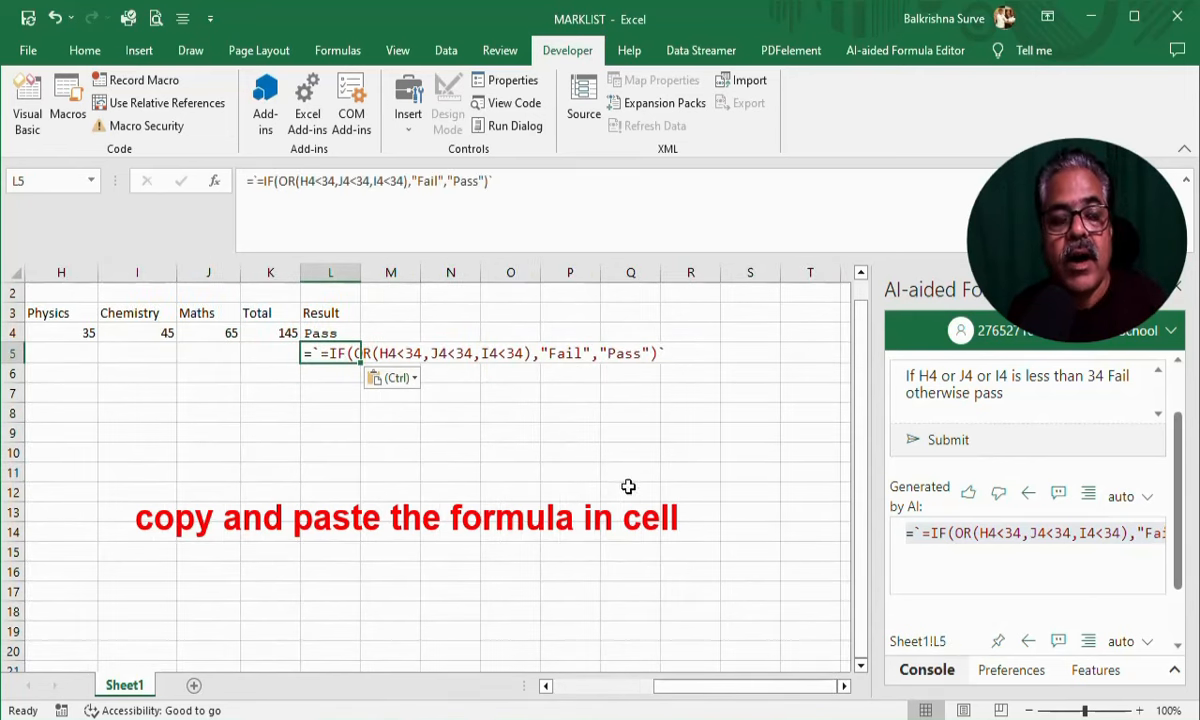
pyautogui.click(547, 190)
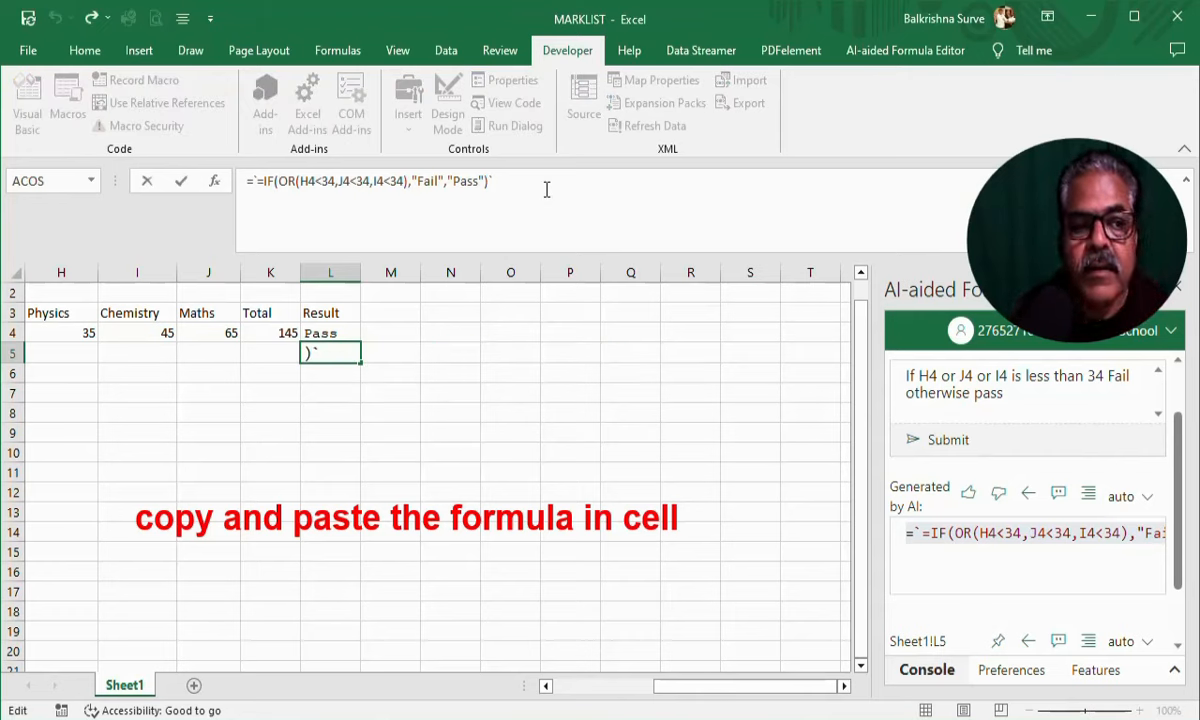
pyautogui.press('BackSpace')
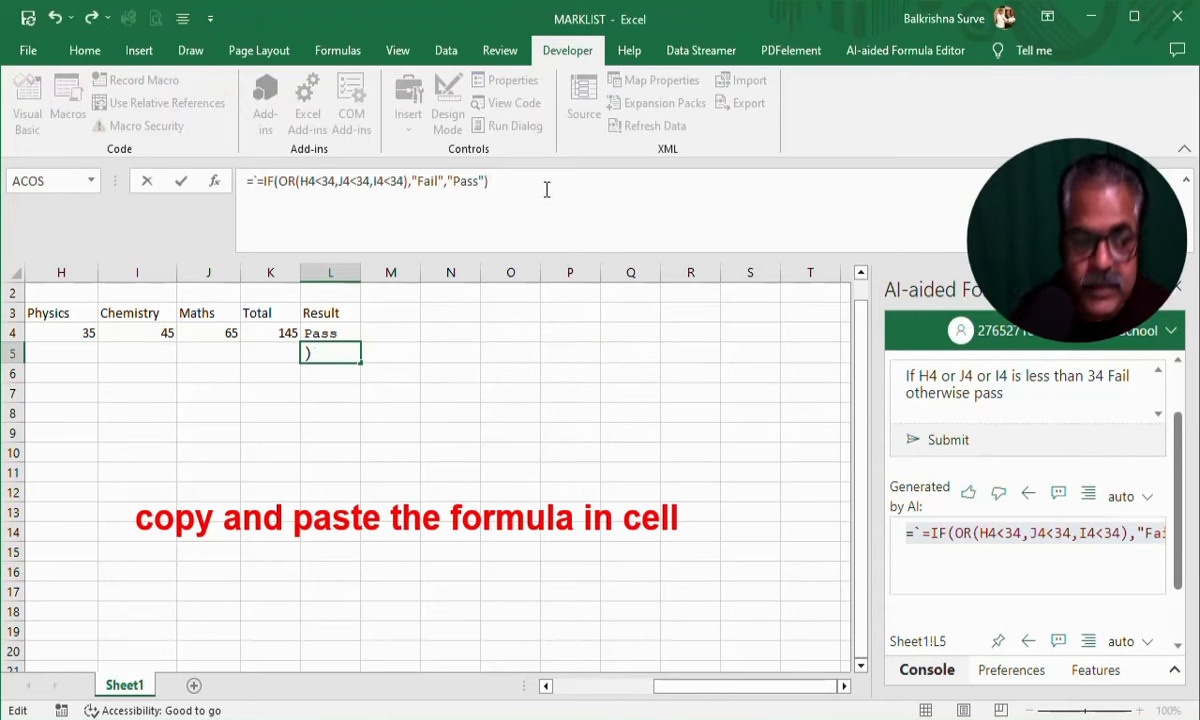
pyautogui.press('Up')
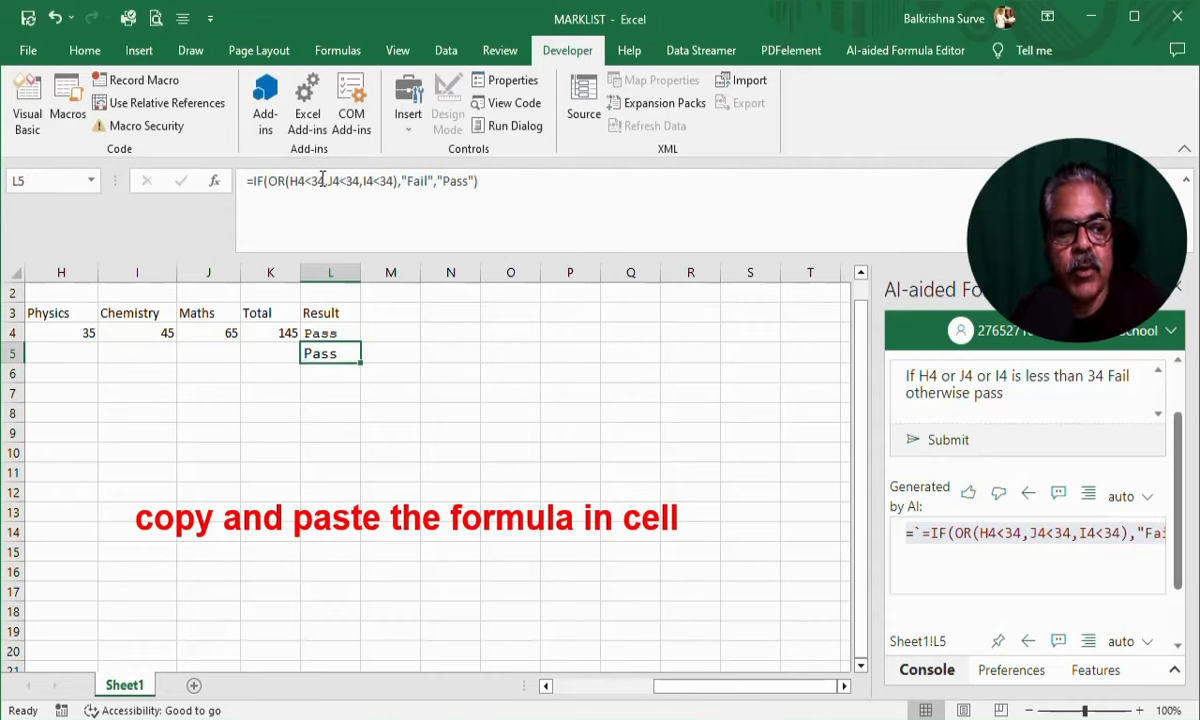
# Compare the add-in's formula in L5 with the earlier Result formula in L4
pyautogui.press('Up')
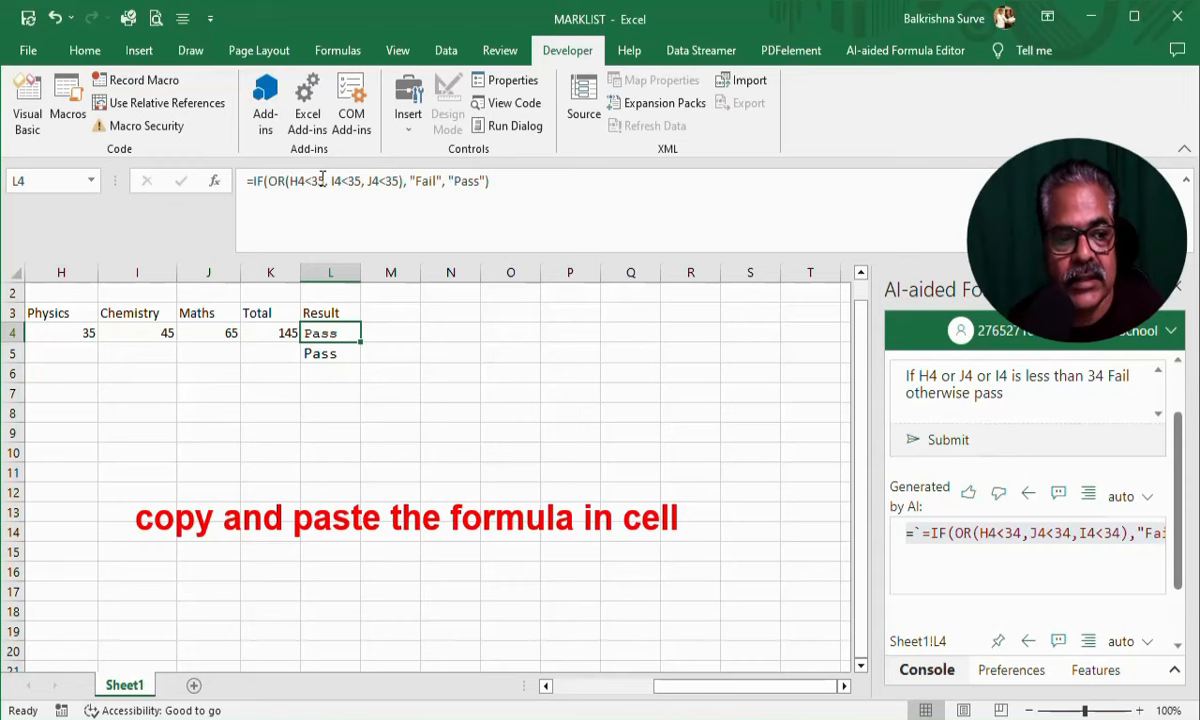
pyautogui.press('Down')
pyautogui.press('Left')
pyautogui.press('Left')
pyautogui.press('Left')
pyautogui.press('Left')
pyautogui.press('Left')
pyautogui.press('Left')
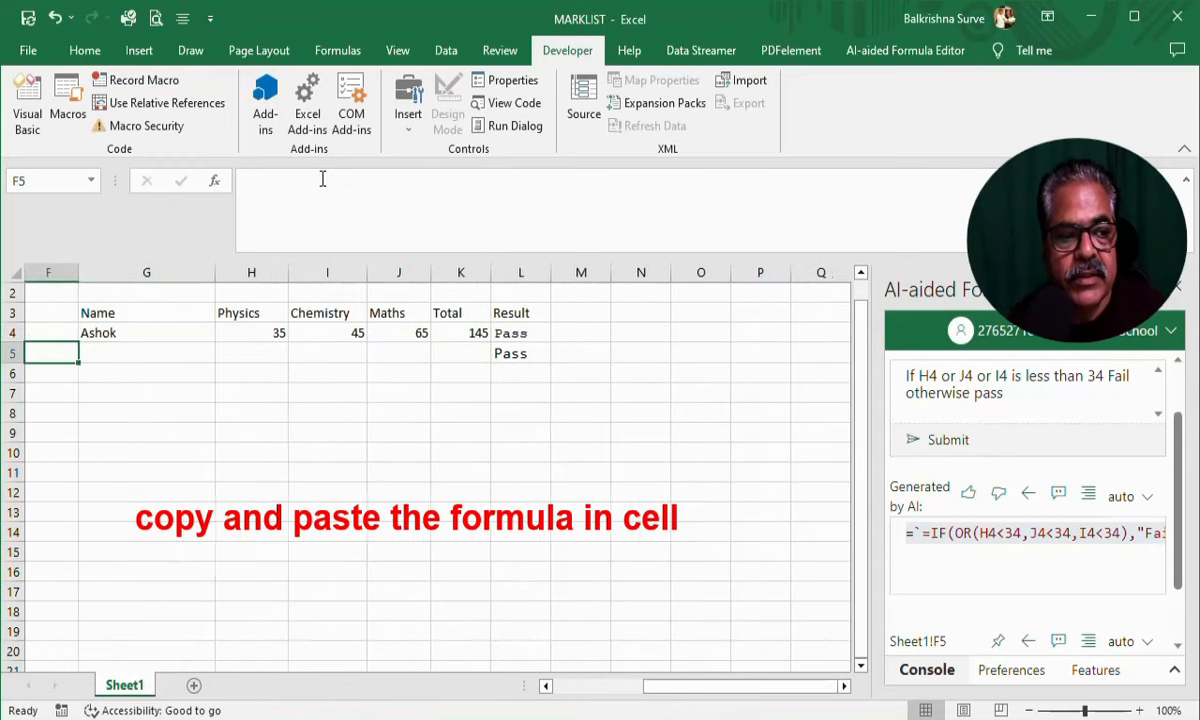
pyautogui.press('Right')
pyautogui.press('Right')
pyautogui.press('Right')
pyautogui.press('Right')
pyautogui.press('Right')
pyautogui.press('Right')
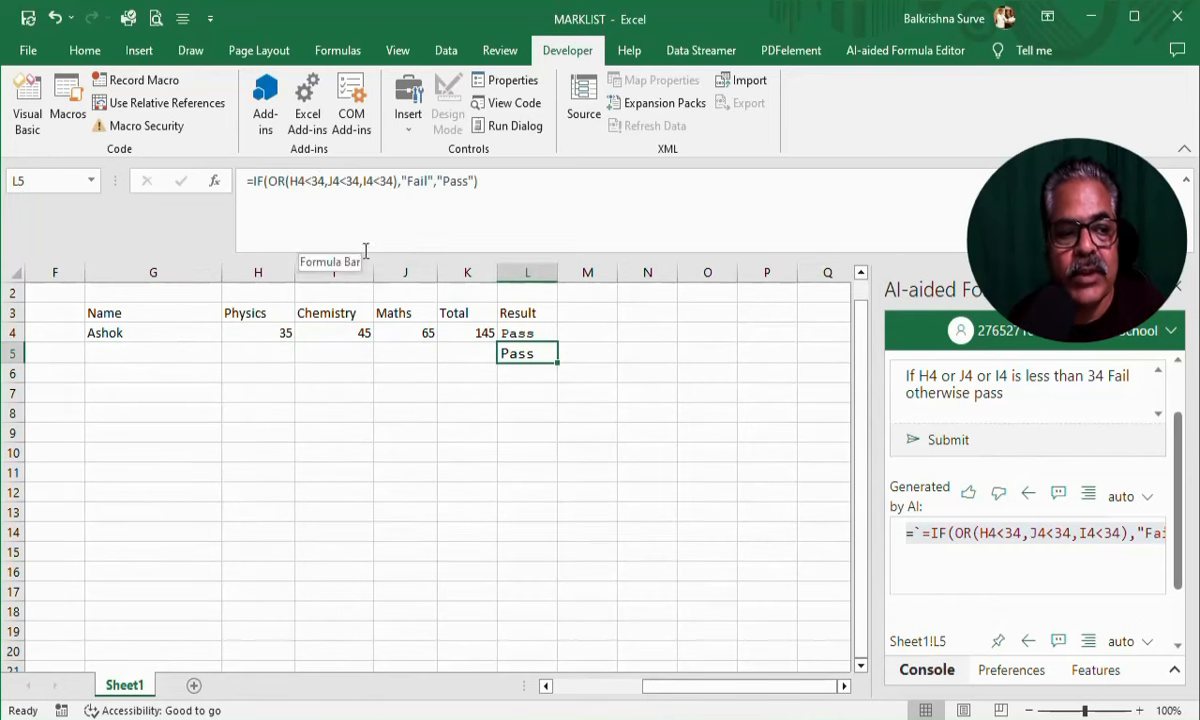
pyautogui.click(519, 332)
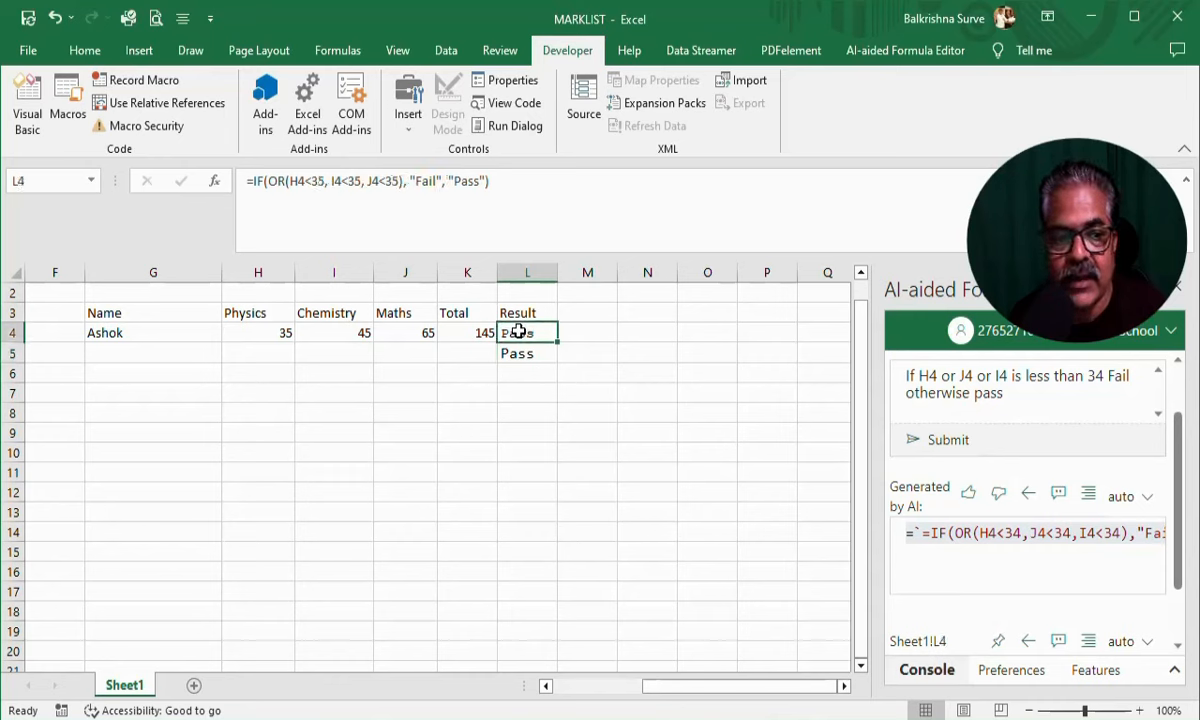
pyautogui.click(518, 353)
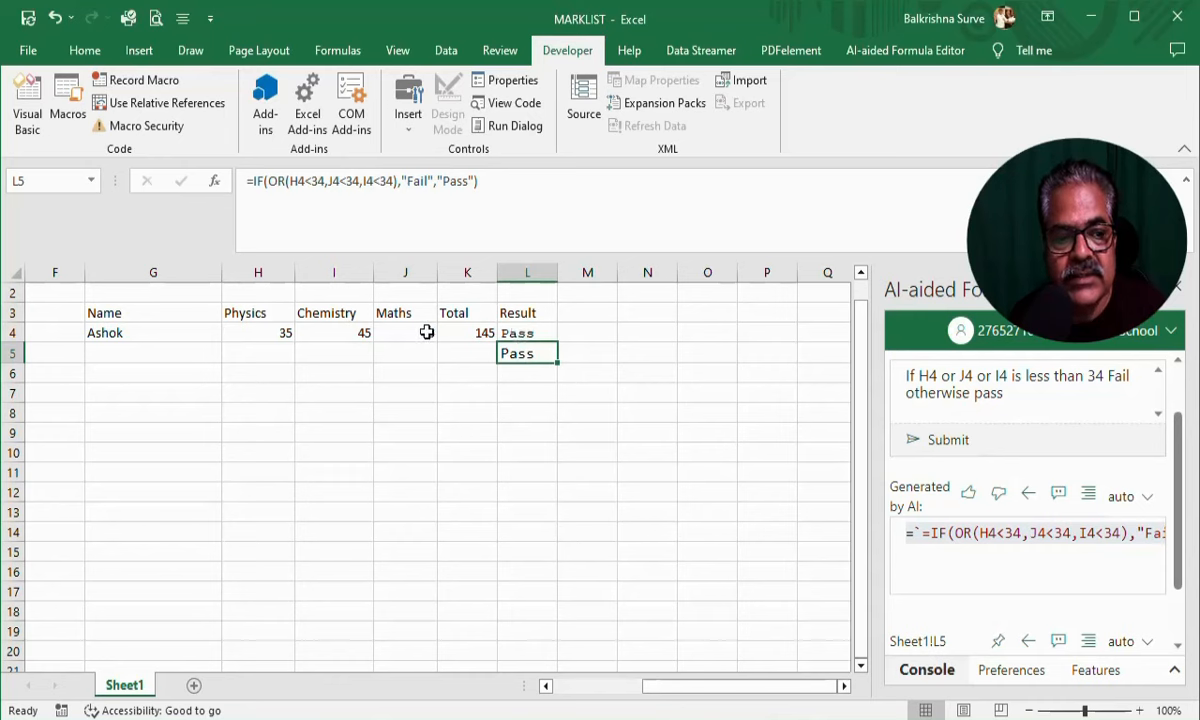
# Set the student's Physics mark in H4 to 30
pyautogui.click(265, 333)
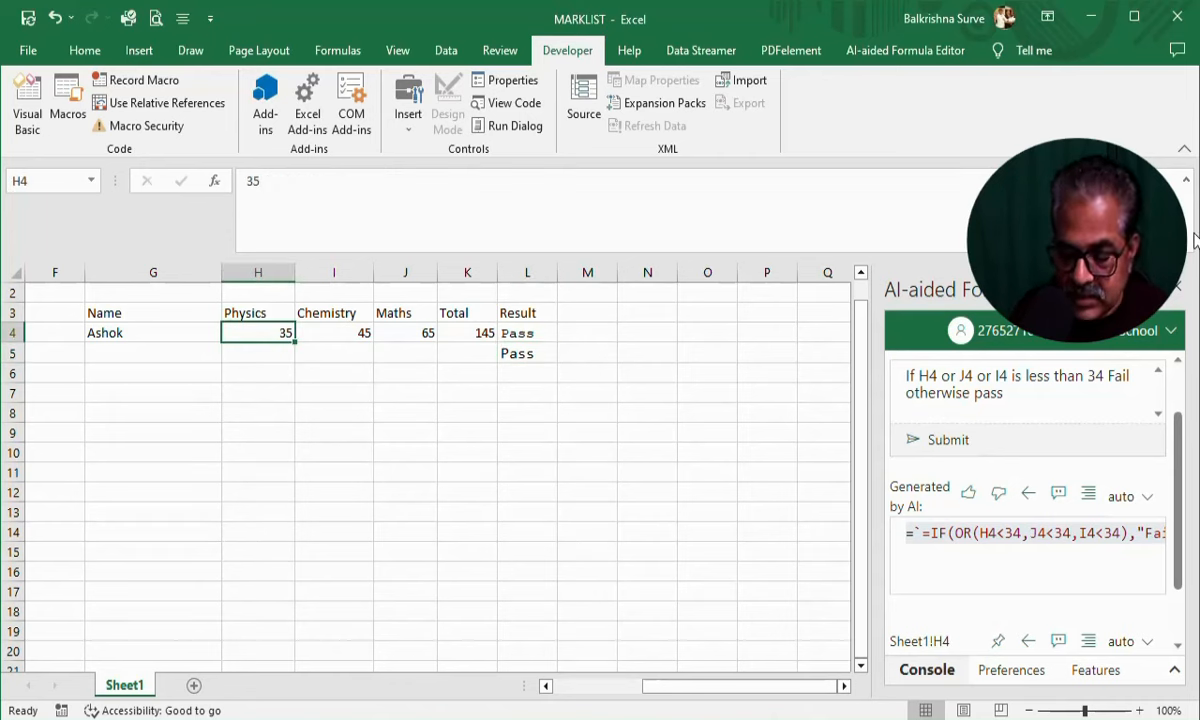
pyautogui.write('30')
pyautogui.press('Return')
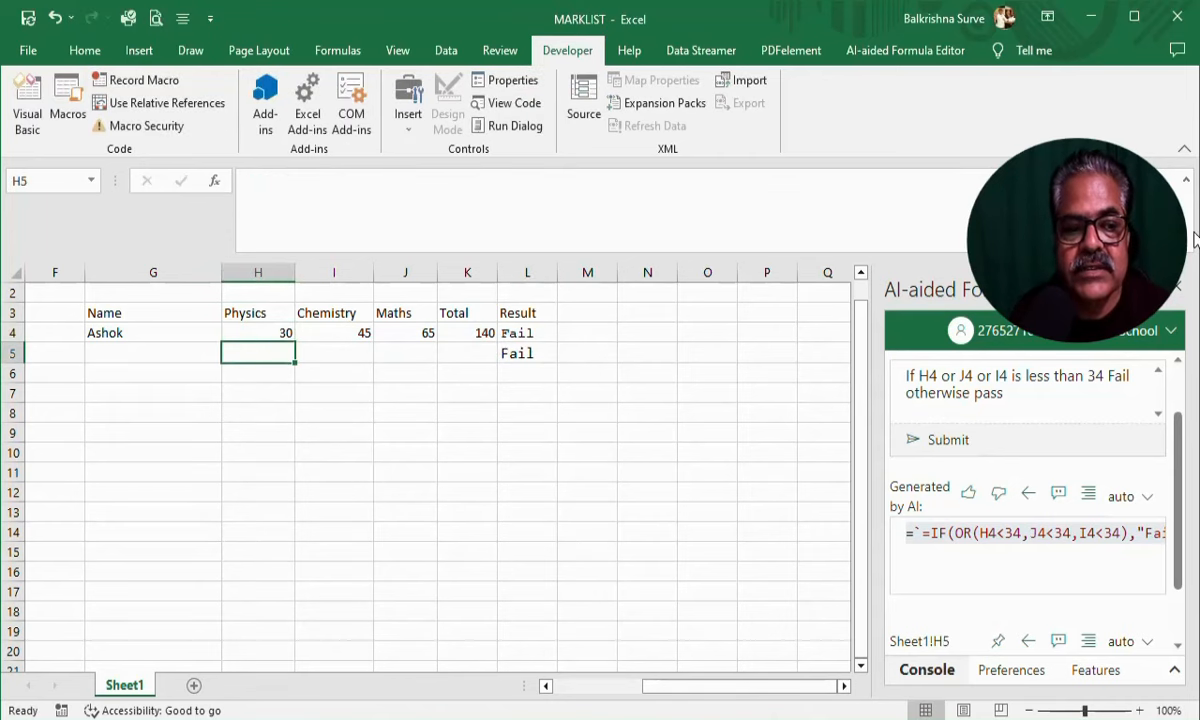
# Examine the Total in K4 and the two Result formulas in L4 and L5 for the lowered Physics mark
pyautogui.press('Up')
pyautogui.press('Right')
pyautogui.press('Right')
pyautogui.press('Right')
pyautogui.press('Right')
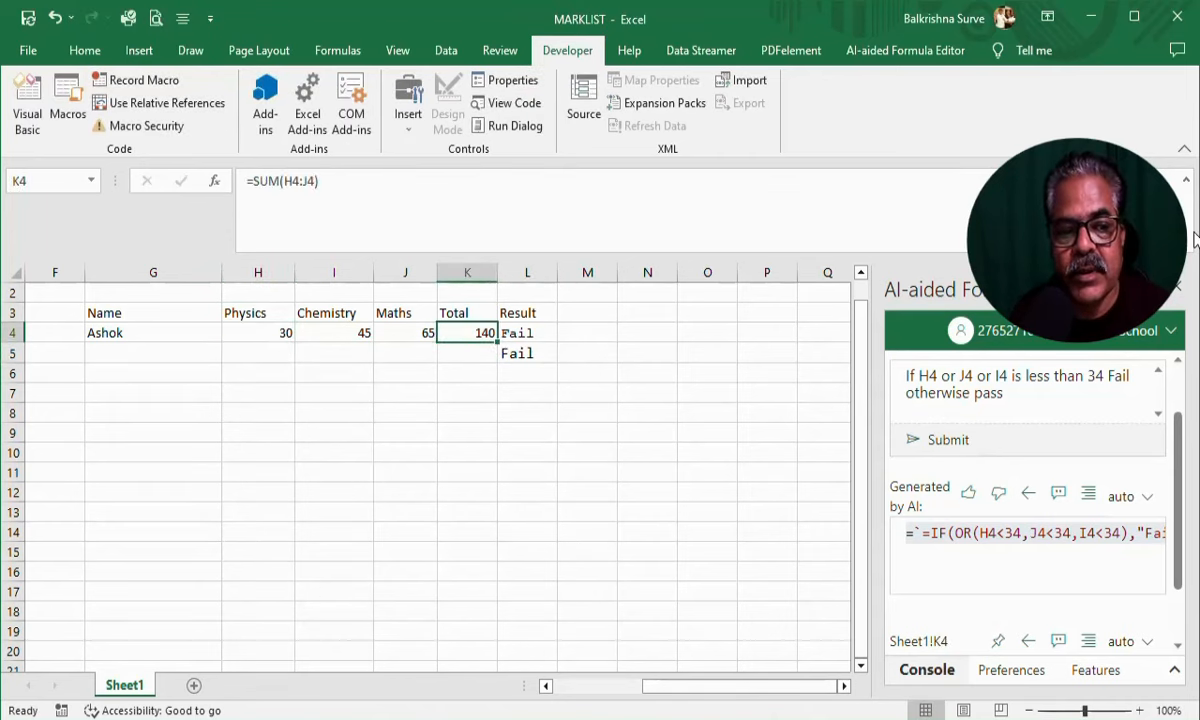
pyautogui.press('Down')
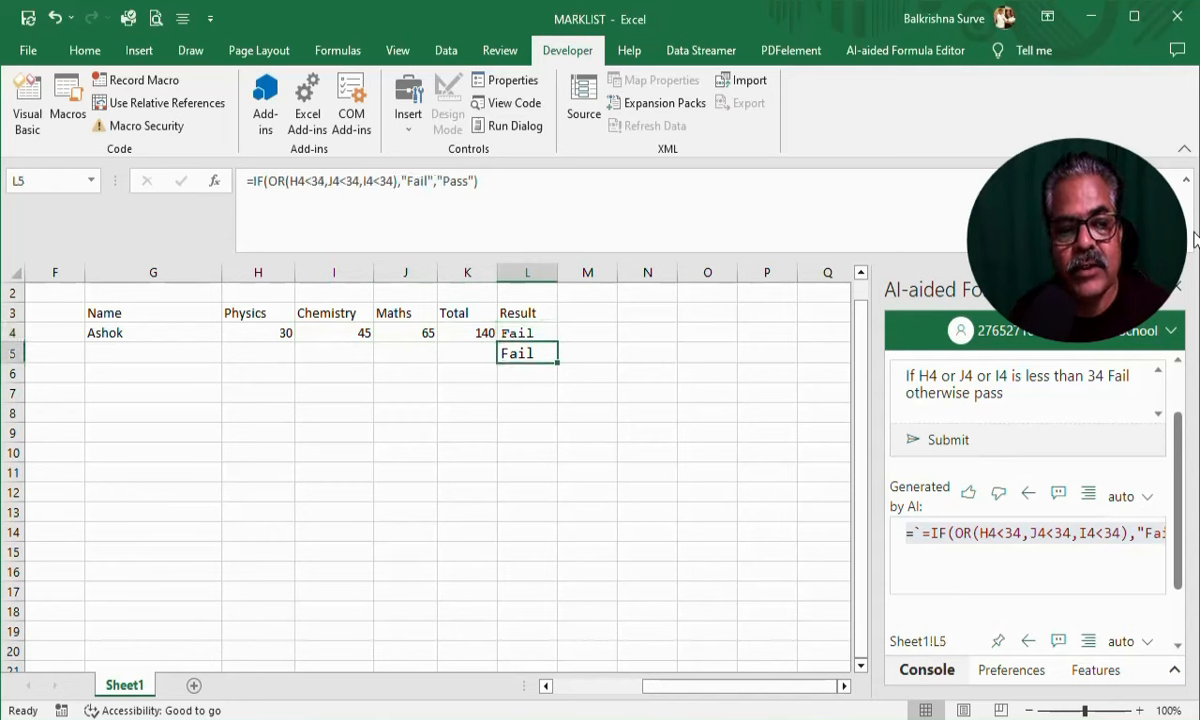
pyautogui.press('Up')
pyautogui.press('Down')
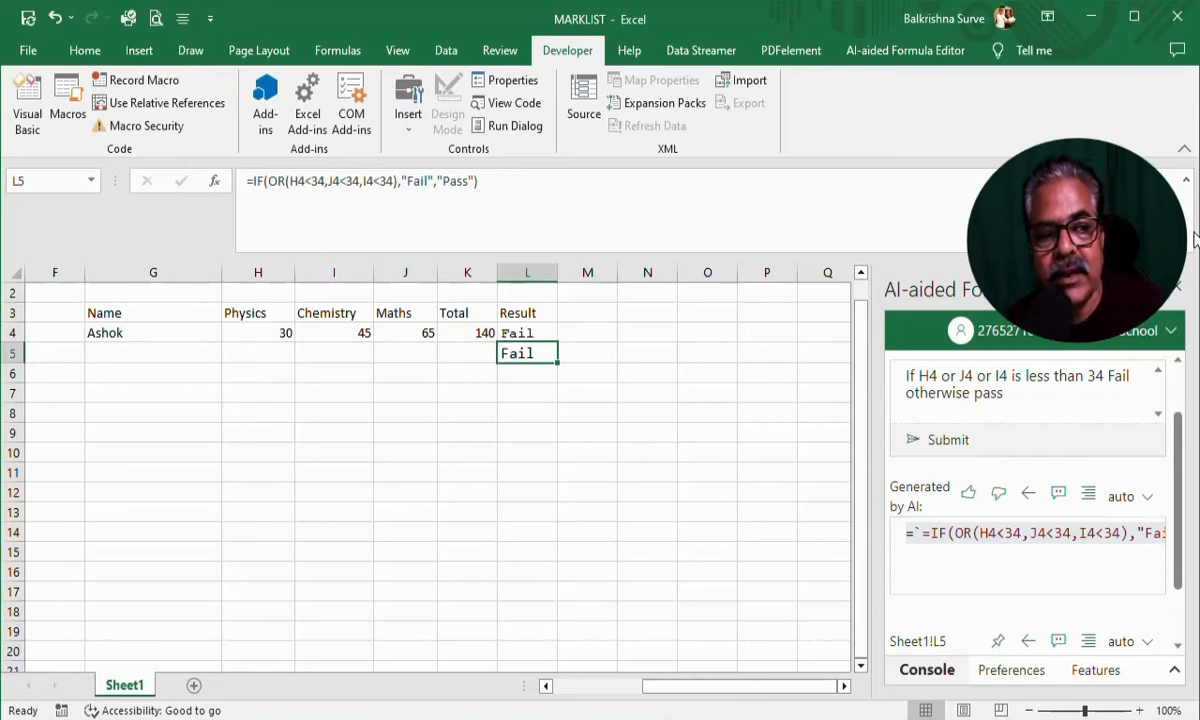
pyautogui.press('Up')
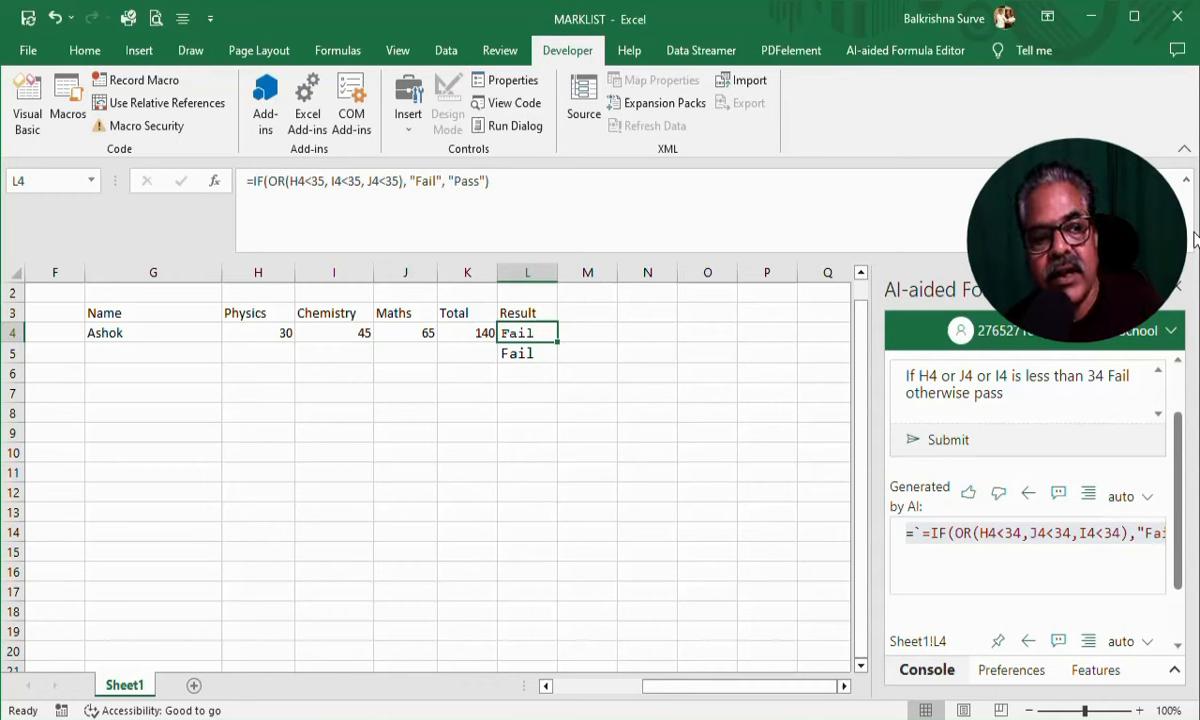
pyautogui.press('Down')
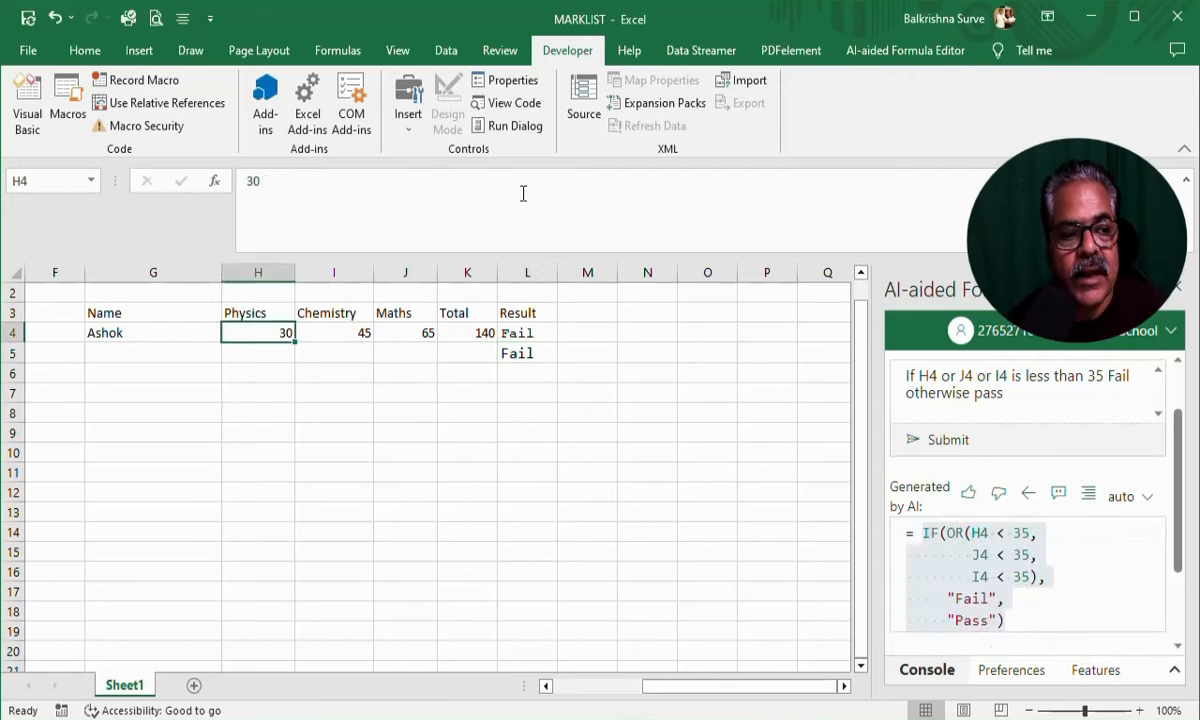
# Set the Physics mark in H4 to 35 and check the results of both formulas in L4 and L5
pyautogui.write('35')
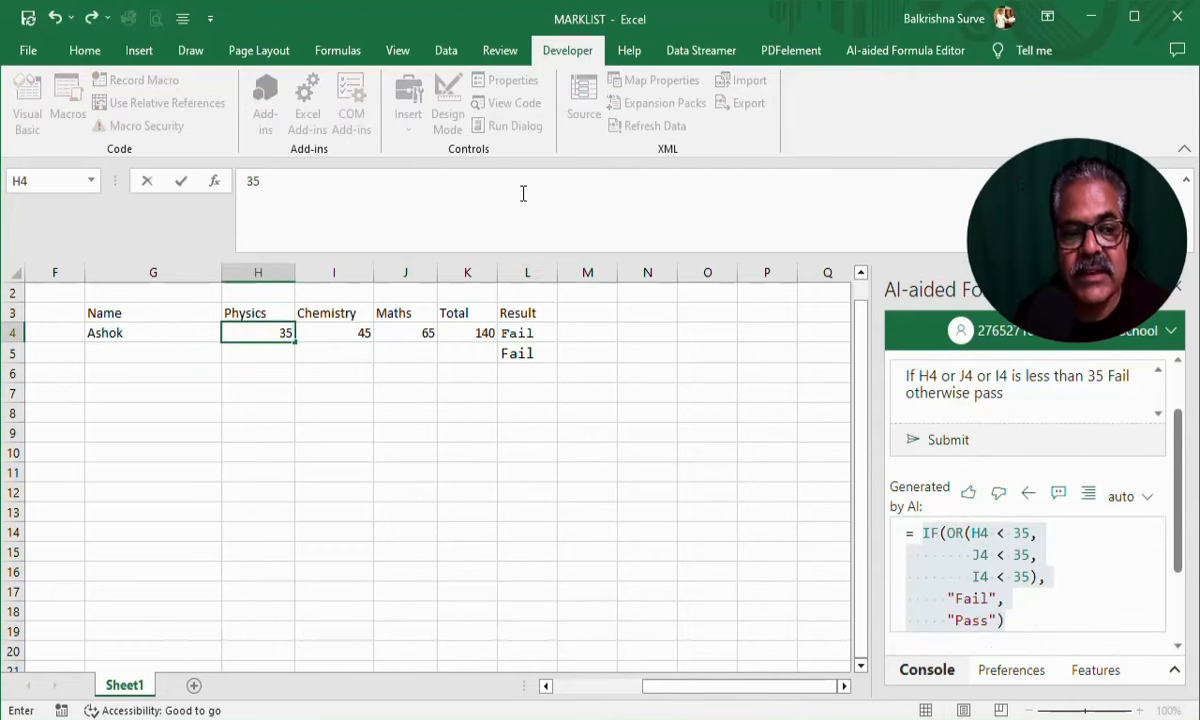
pyautogui.press('Return')
pyautogui.press('Up')
pyautogui.press('Right')
pyautogui.press('Right')
pyautogui.press('Right')
pyautogui.press('Right')
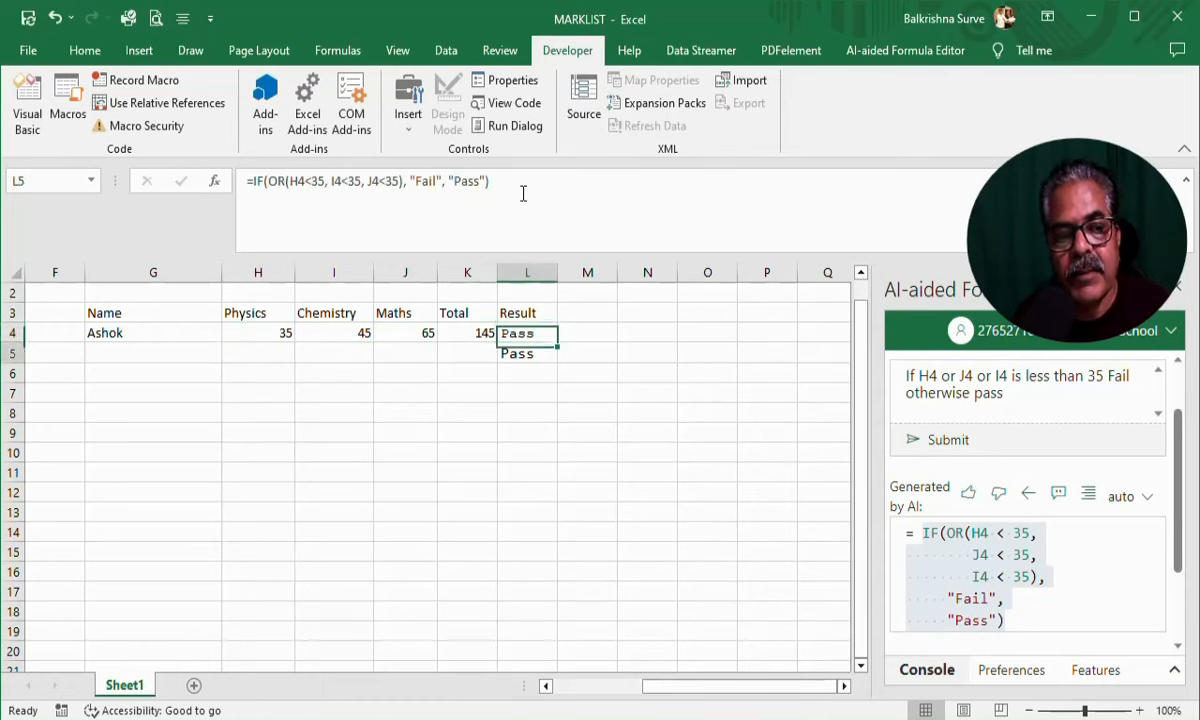
pyautogui.press('Down')
pyautogui.press('Up')
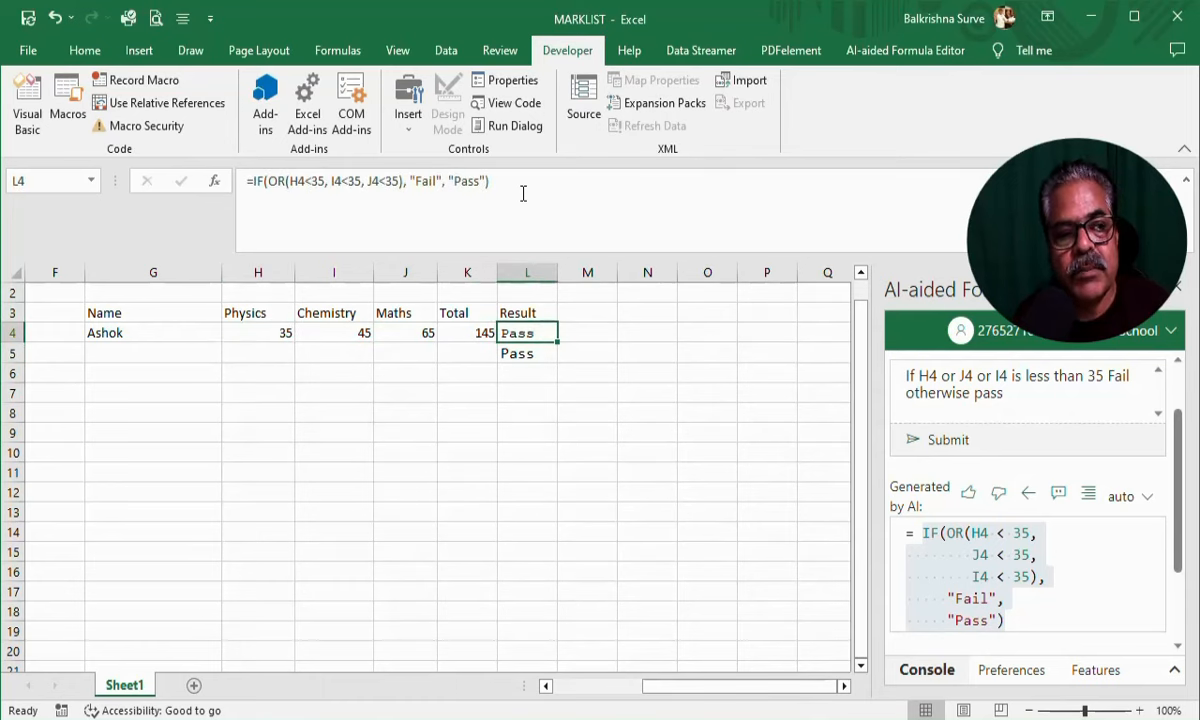
pyautogui.press('Down')
pyautogui.press('Left')
pyautogui.press('Left')
pyautogui.press('Left')
pyautogui.press('Left')
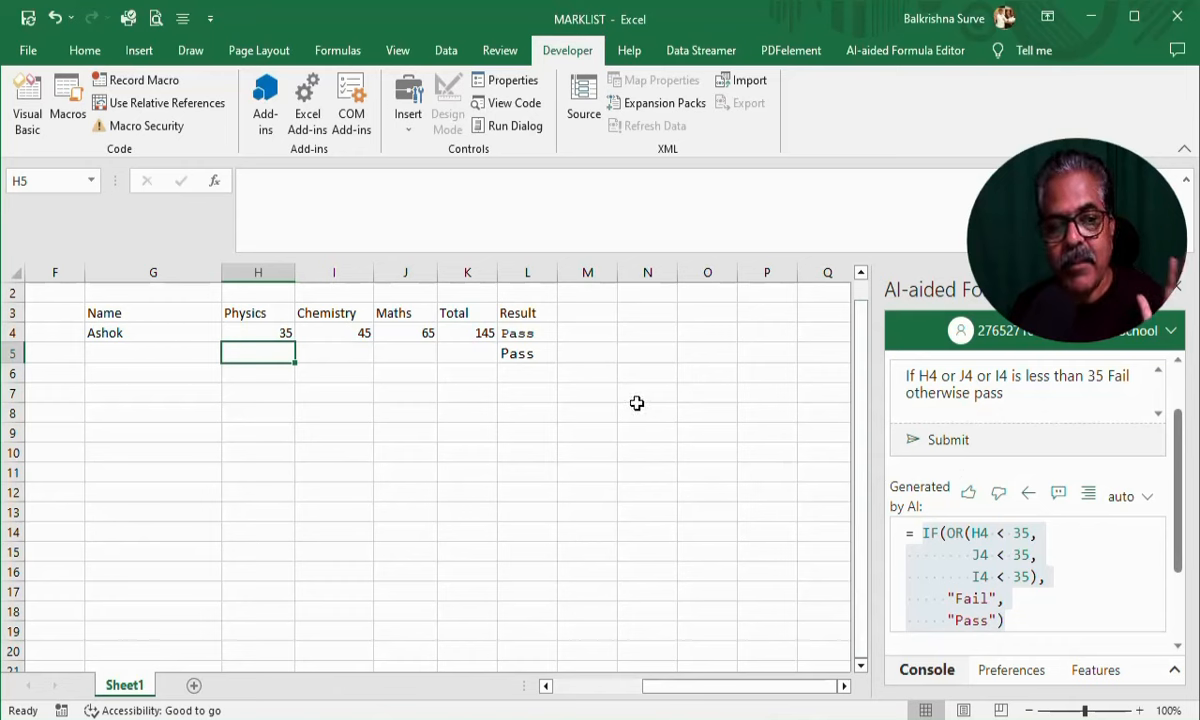
pyautogui.click(650, 354)
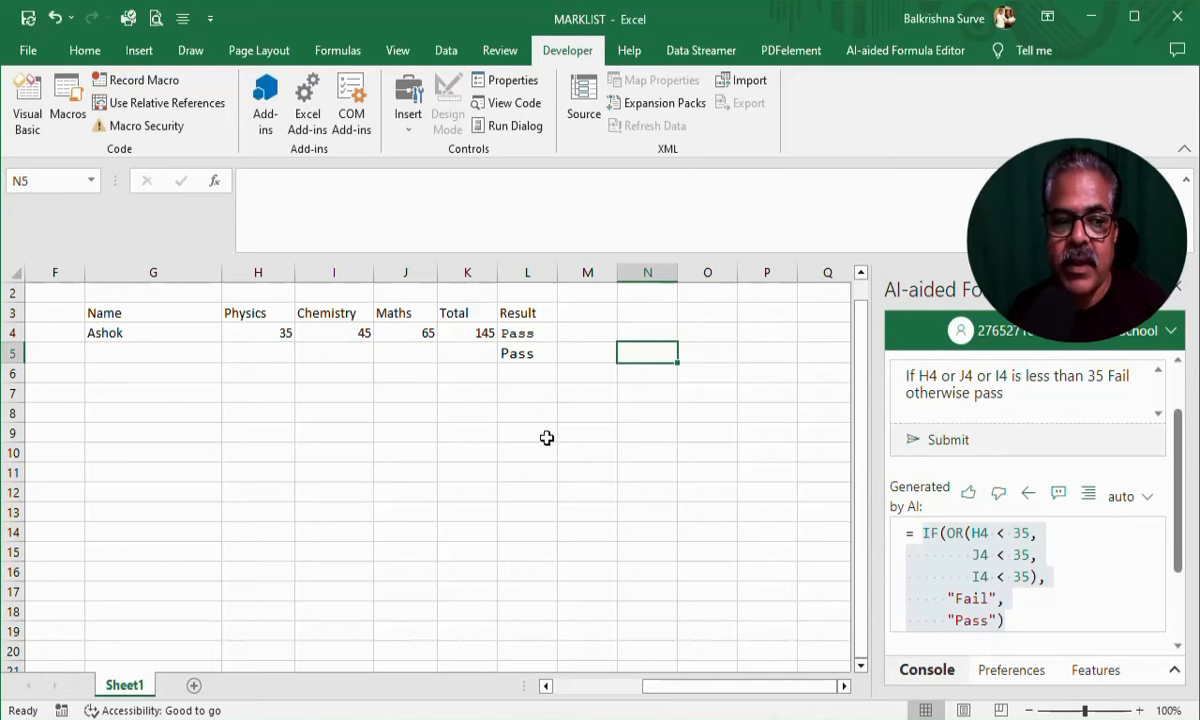
pyautogui.click(540, 392)
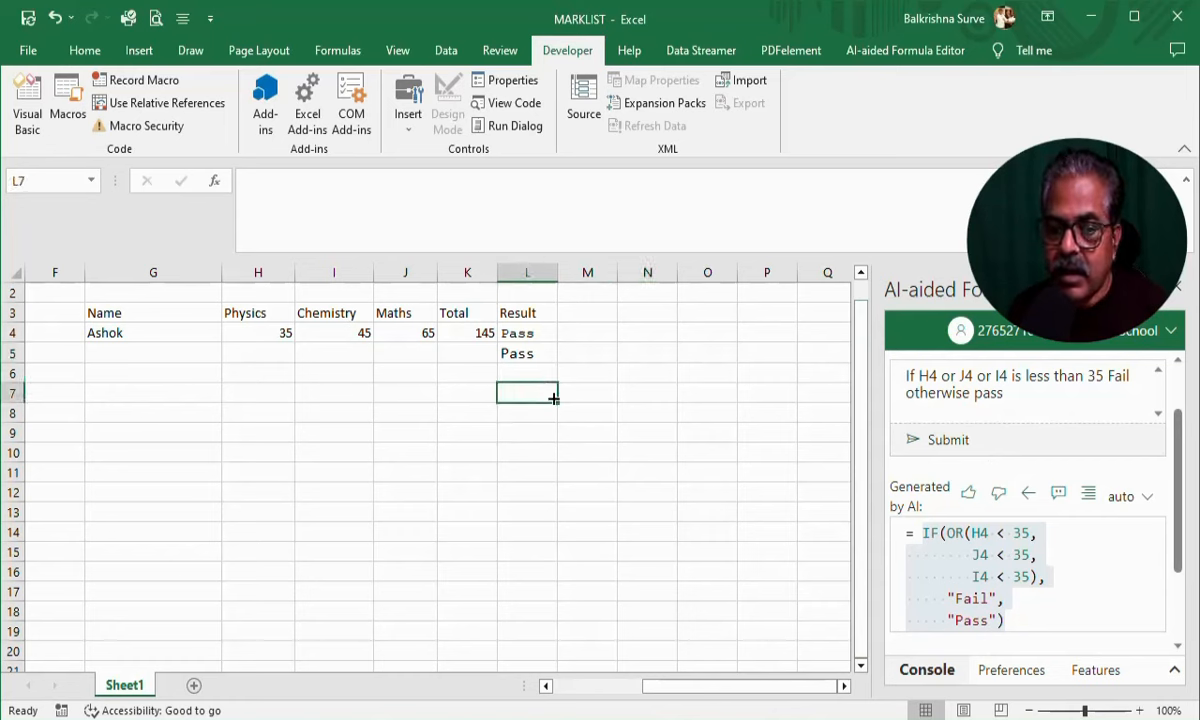
pyautogui.click(549, 372)
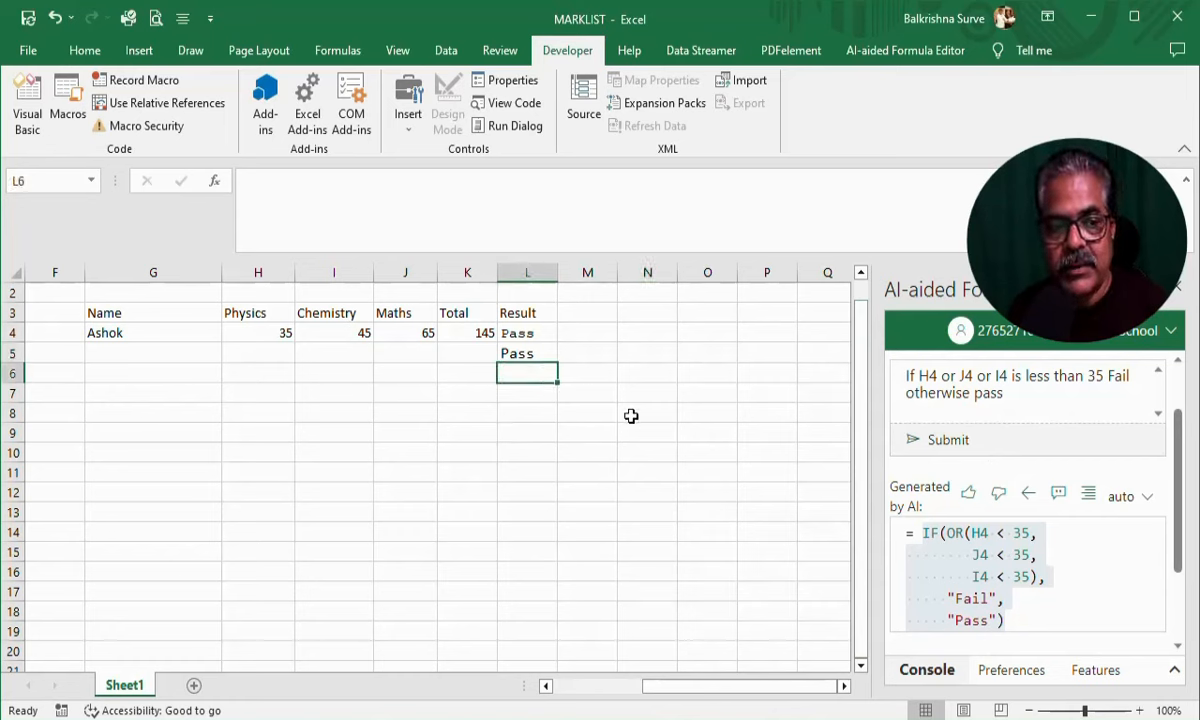